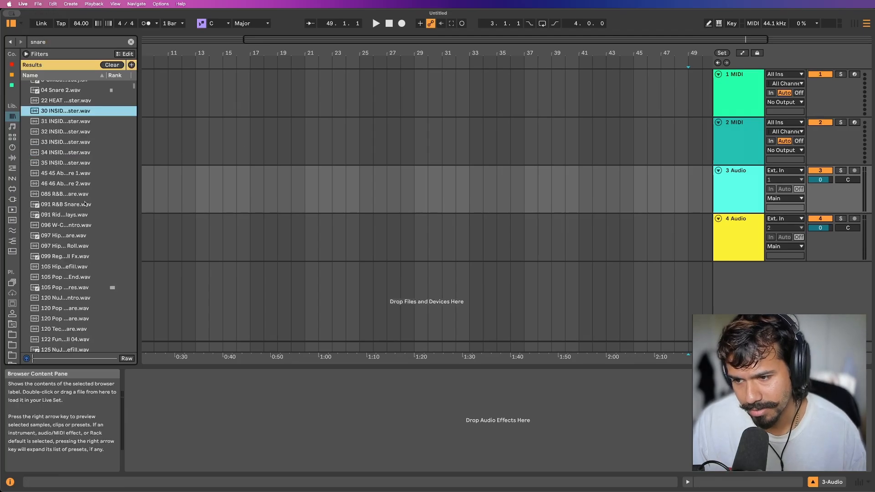
Audition snare samples and place BIG WJITE CLAP & SNARE (41) on audio track 3 at bar 25.
click(99, 203)
scroll(93, 202, down, 20)
click(86, 203)
scroll(87, 204, down, 15)
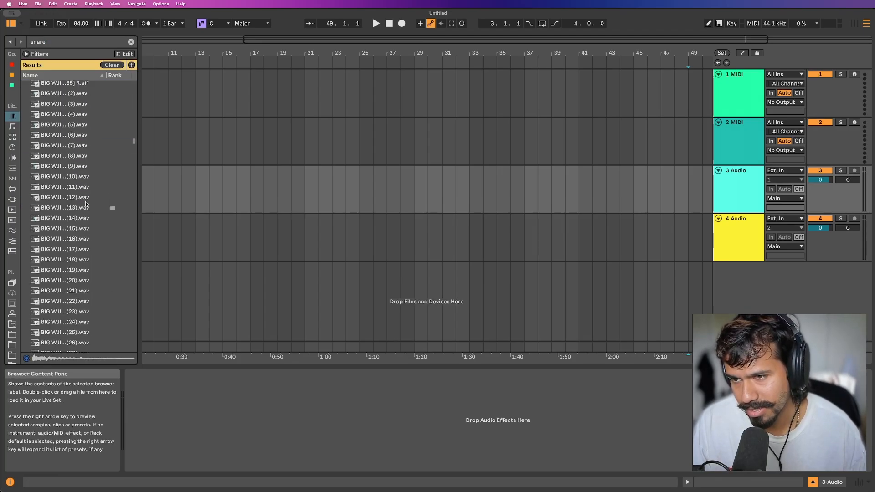
click(75, 205)
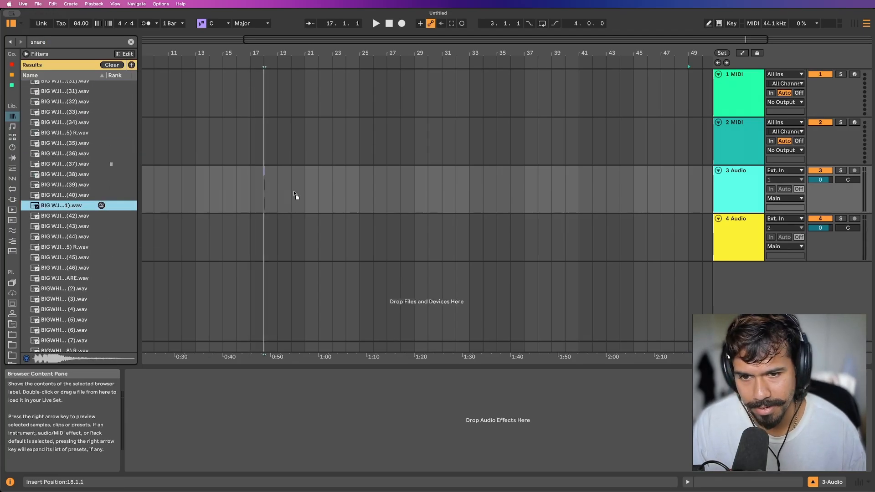
drag(294, 194, 361, 196)
scroll(360, 196, up, 10)
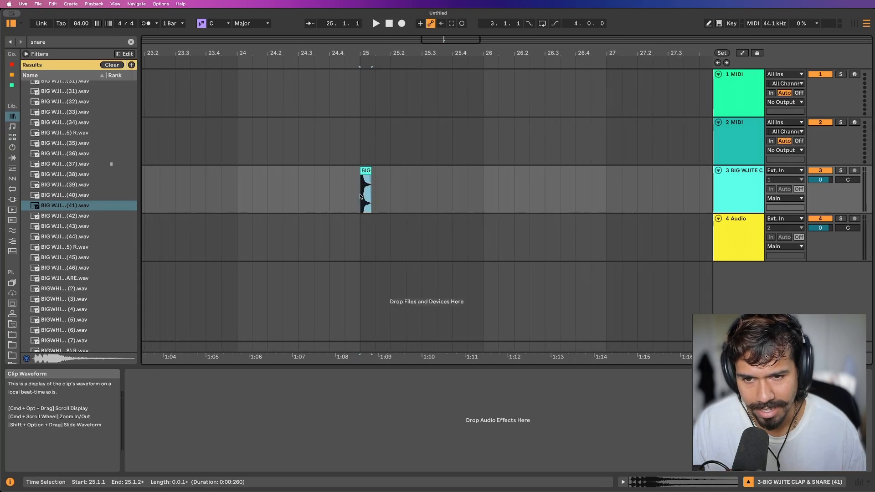
Add the default Delay effect to the clap track and play the two-bar loop starting at bar 25.
text(del)
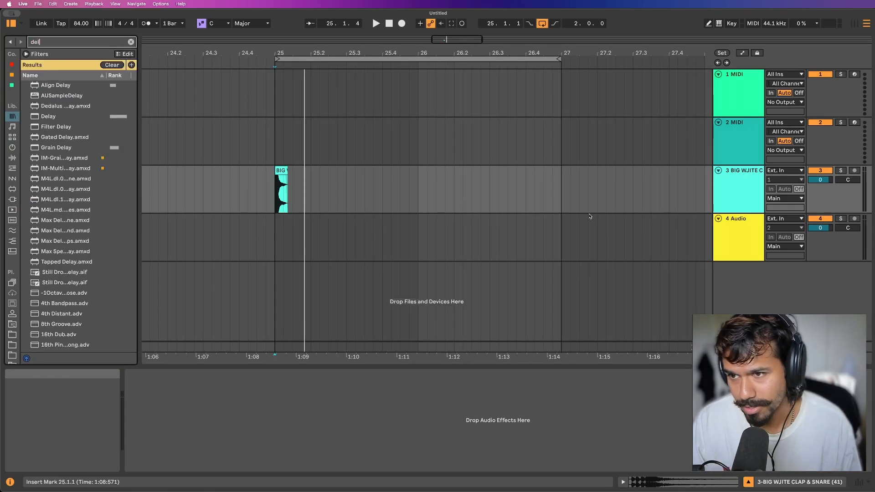
key(Down)
key(Down)
key(Down)
key(Down)
key(Return)
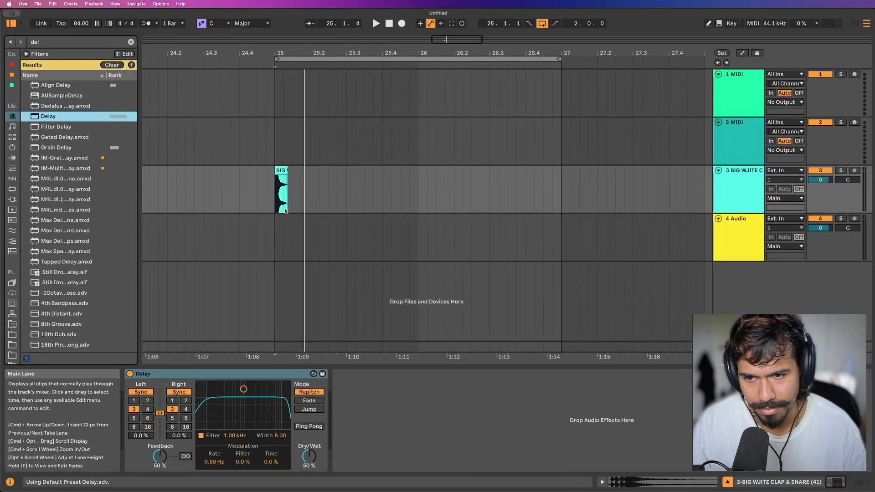
key(space)
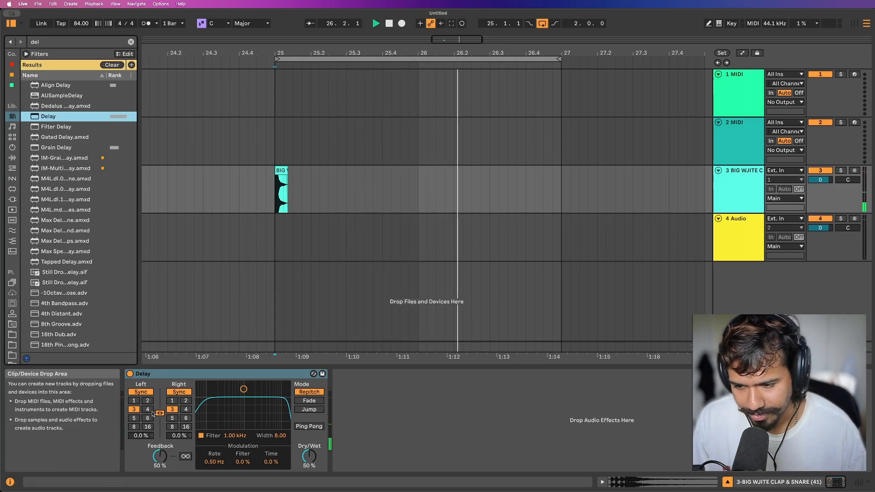
Switch the Delay to Time mode at 1.00 ms with 95% feedback and Ping Pong on, and audition the sound.
click(181, 392)
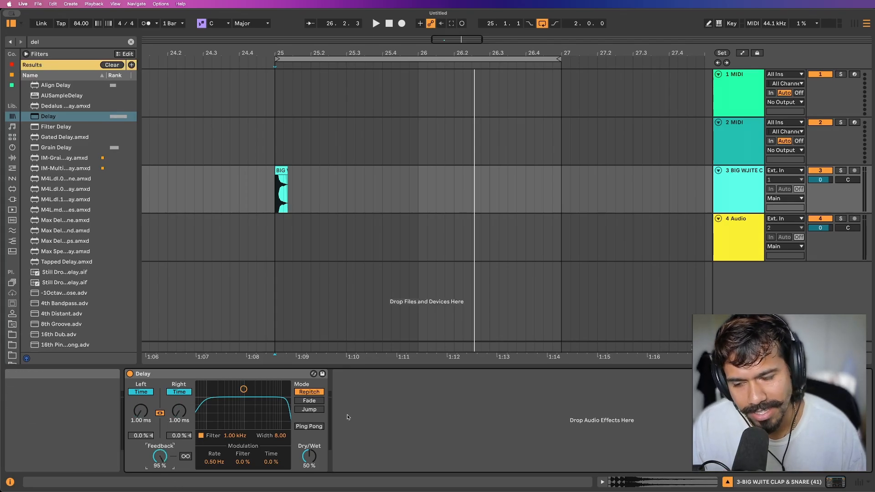
key(space)
key(space)
key(space)
key(space)
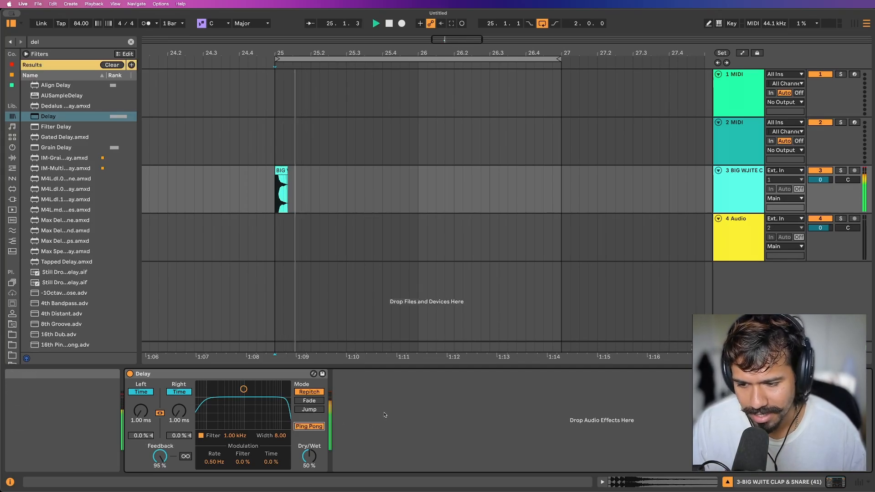
key(space)
key(space)
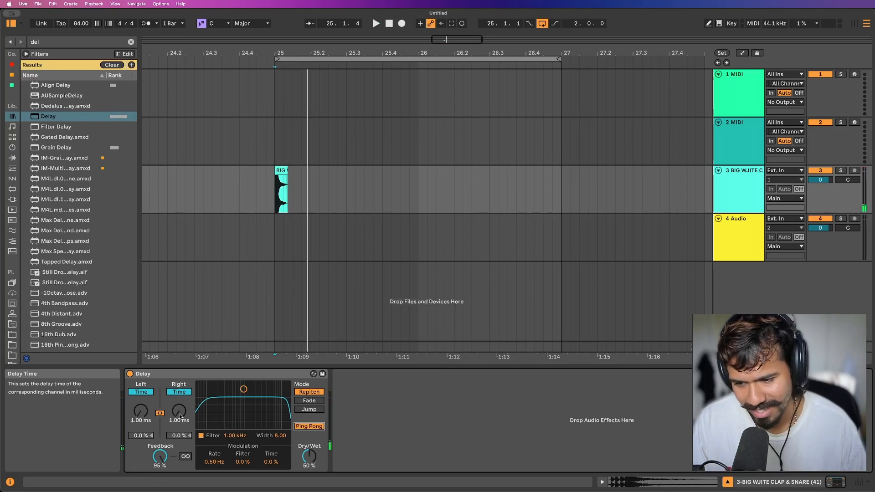
Raise the Delay's linked delay time to about 24.1 ms while auditioning the clap.
key(space)
mouse_move(180, 416)
mouse_down()
mouse_move(180, 390)
mouse_move(180, 416)
mouse_up()
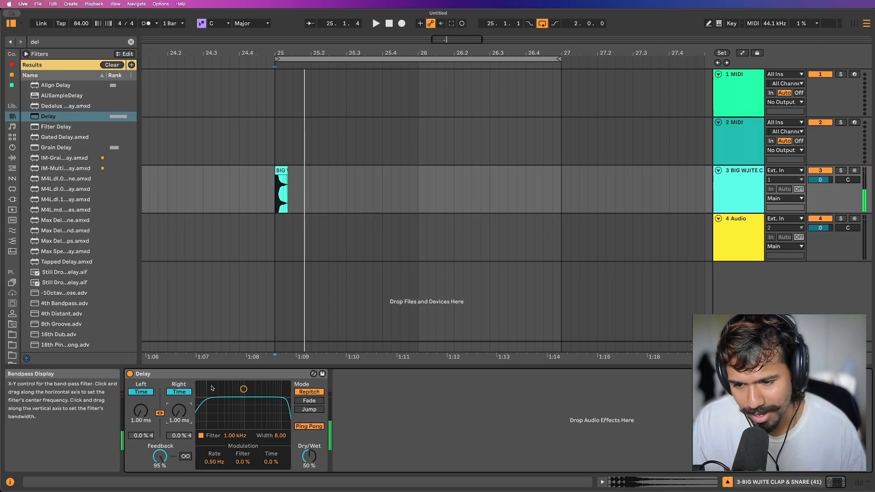
key(space)
mouse_move(179, 412)
mouse_down()
mouse_move(179, 396)
mouse_move(179, 413)
mouse_up()
key(space)
key(space)
key(space)
key(space)
key(space)
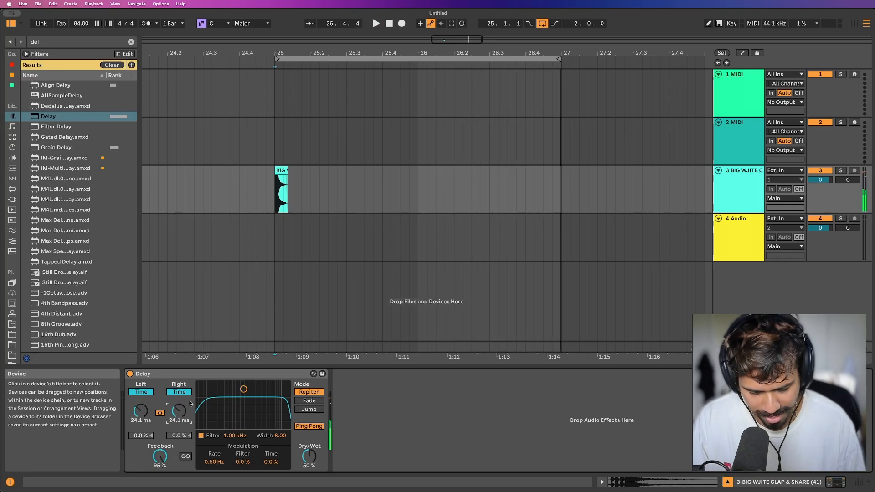
Add an LFO after the Delay and map it to the Delay's left delay time.
key(super+f)
text(lfo)
key(Down)
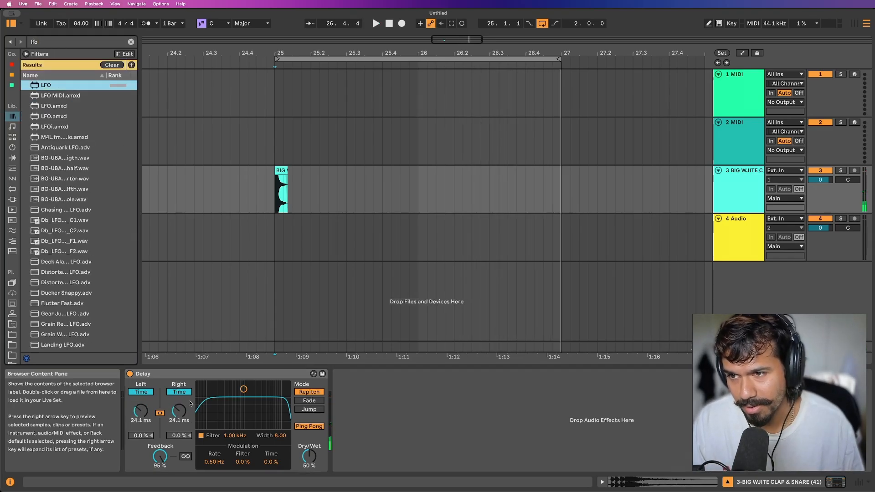
key(Return)
click(367, 389)
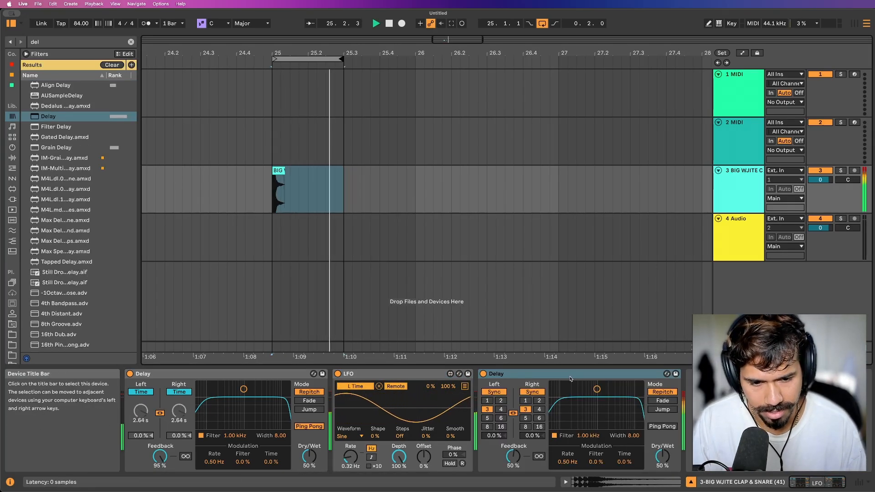
Turn on Ping Pong for the second Delay, switch it to Time mode and set its delay time to about 80.2 ms.
click(663, 426)
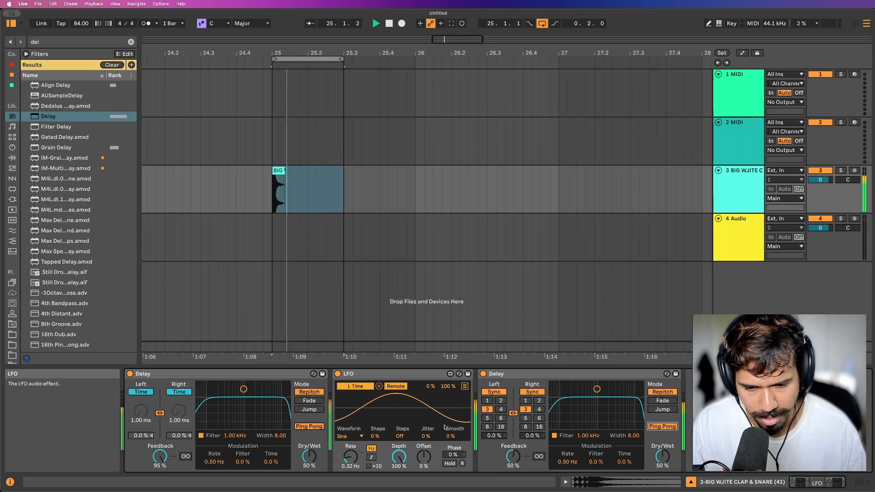
click(534, 392)
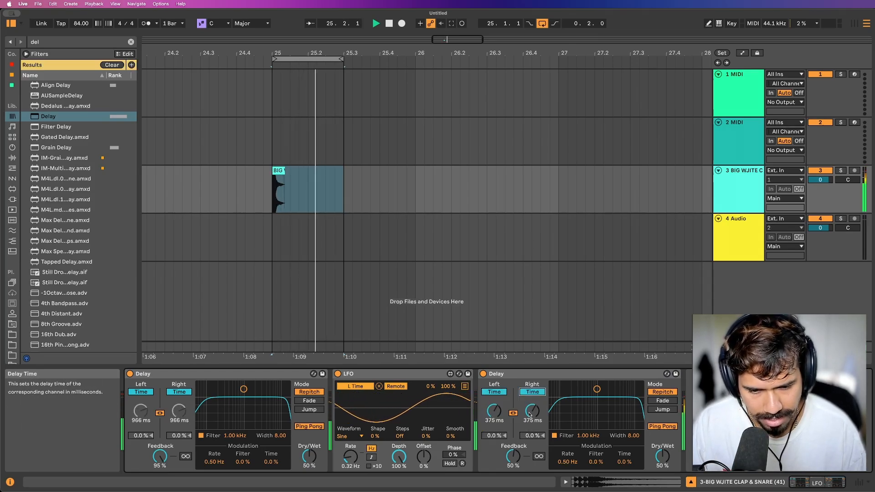
mouse_move(532, 411)
mouse_down()
mouse_move(533, 438)
mouse_move(533, 410)
mouse_up()
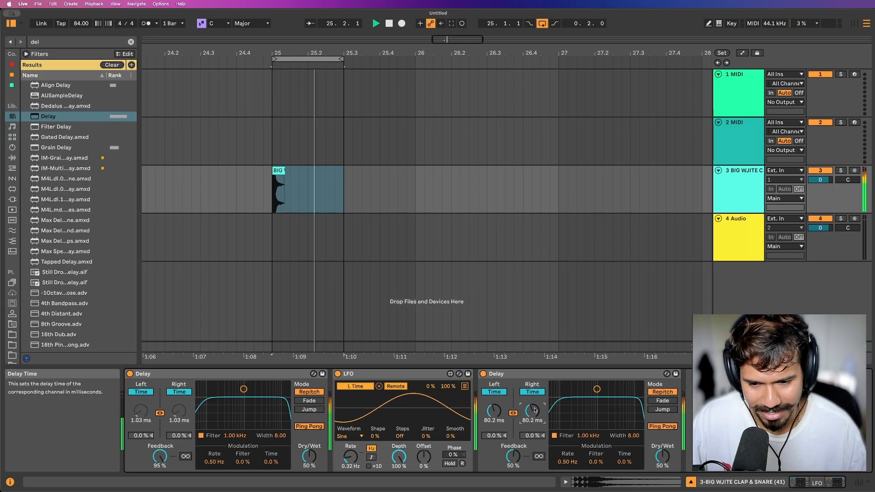
Place a copy of the LFO after the second Delay and raise that Delay's feedback to 82%.
click(376, 374)
drag(377, 373, 698, 394)
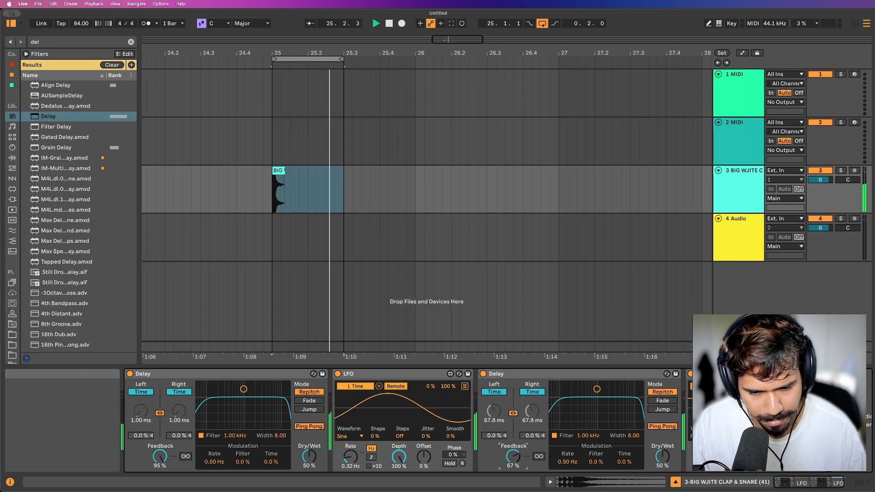
mouse_move(513, 456)
mouse_down()
mouse_move(513, 438)
mouse_move(513, 454)
mouse_up()
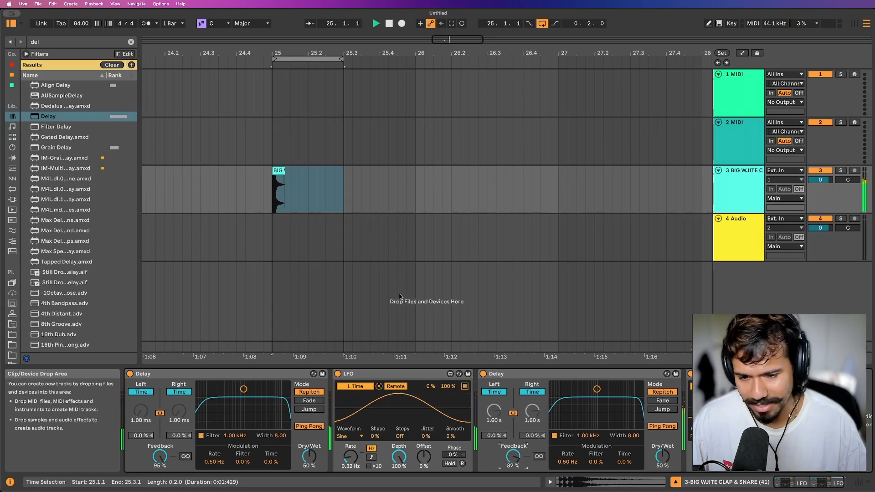
Transpose the clap clip up 12 semitones and turn on warping in Tones mode.
double_click(278, 171)
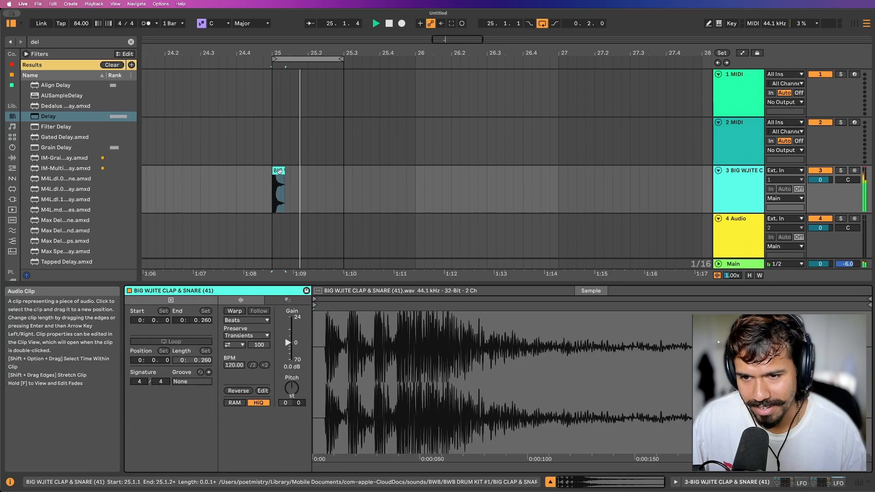
click(291, 387)
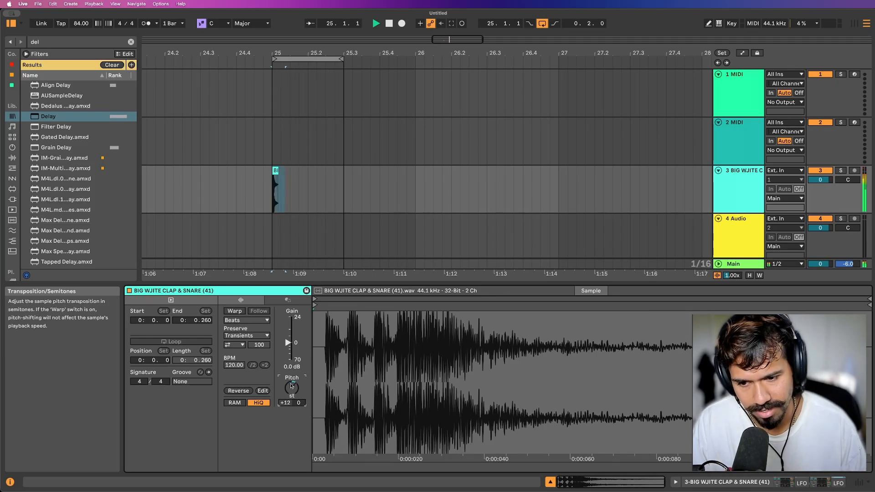
click(235, 311)
click(245, 321)
key(Down)
key(Return)
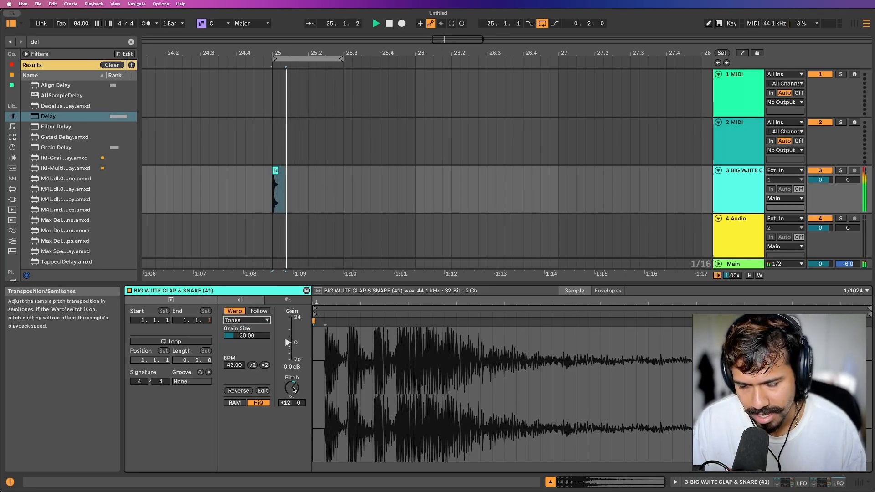
Double the clap clip's BPM twice to 168.00 and return to the track's effect chain.
click(264, 365)
click(265, 365)
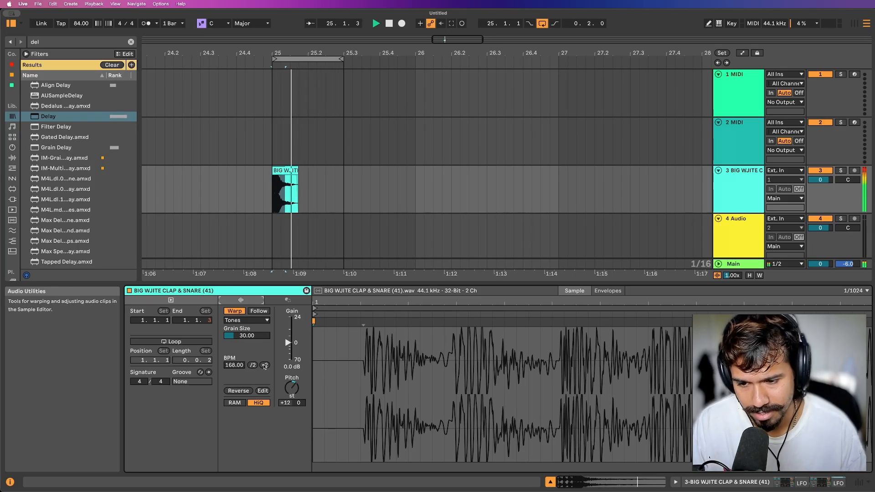
double_click(732, 195)
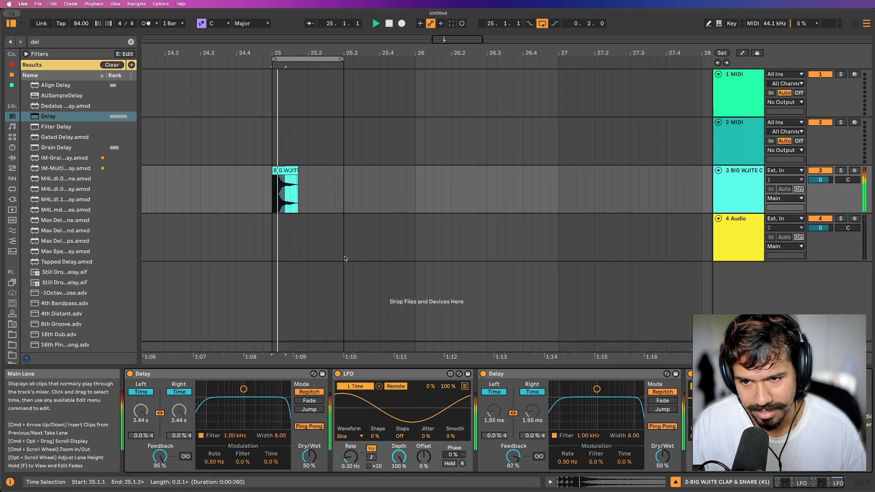
Duplicate the clap clip near the loop's end, reverse the copy and lengthen it so it ends at 25.3.
drag(280, 173, 335, 174)
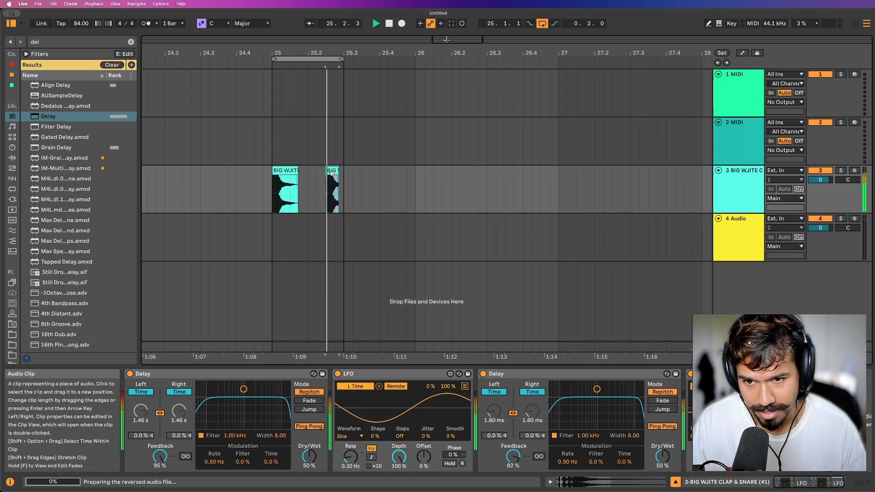
scroll(332, 171, up, 5)
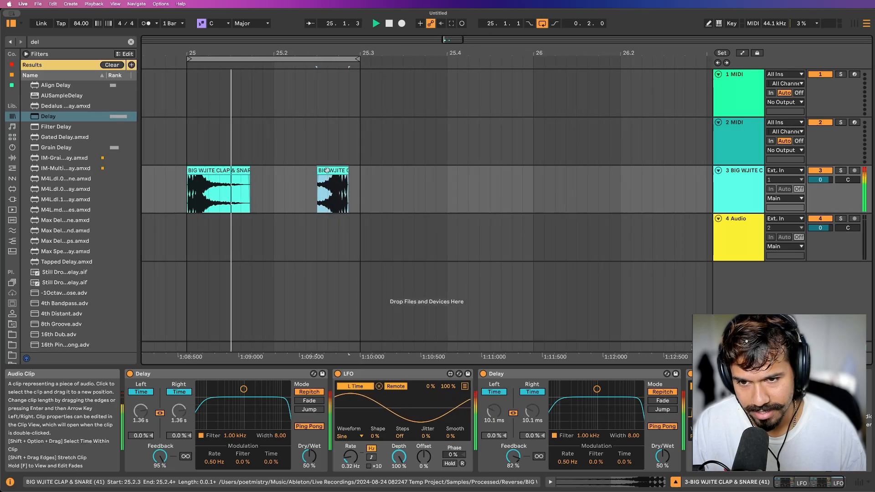
drag(328, 171, 302, 172)
scroll(288, 187, down, 5)
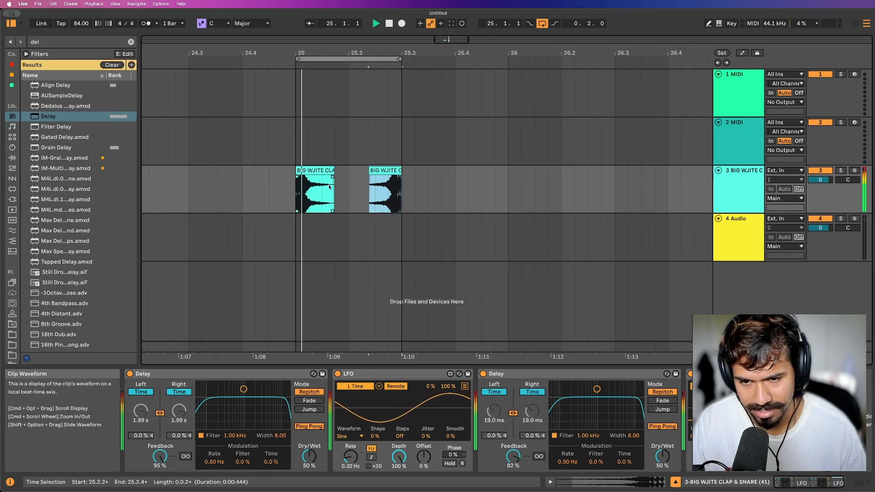
scroll(328, 187, down, 2)
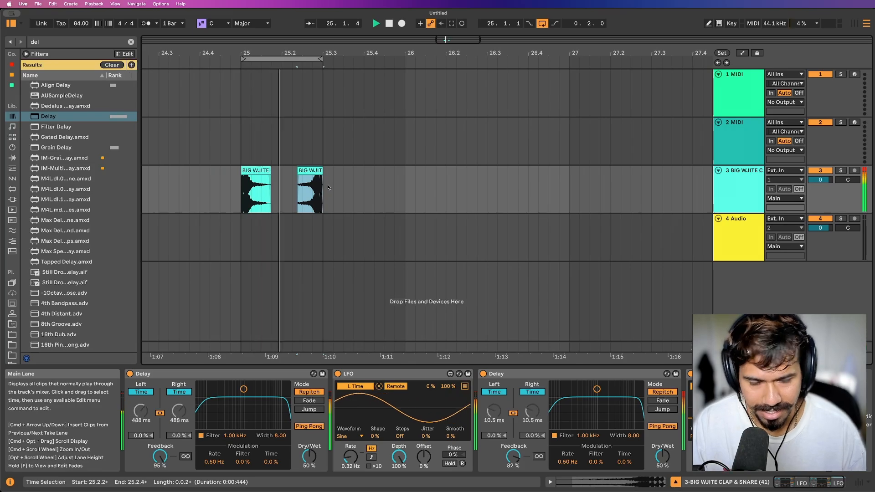
Set audio track 4's input to Resampling and arm the track for recording.
click(776, 221)
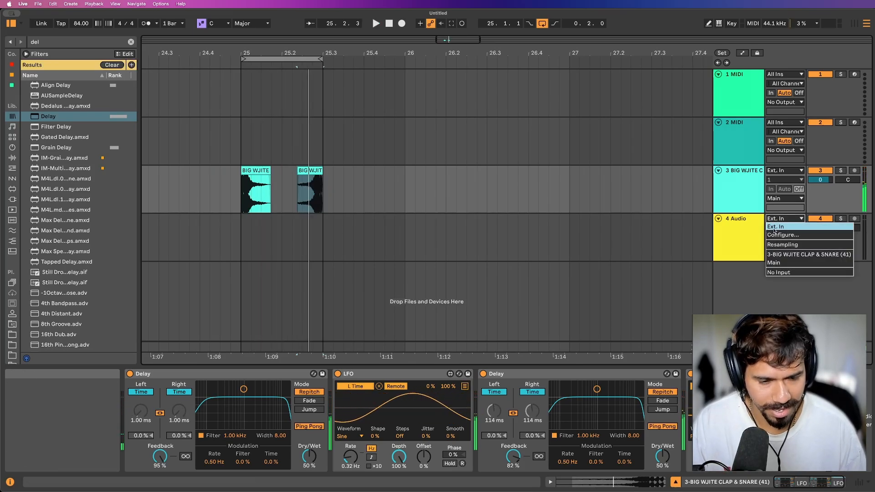
click(782, 244)
click(855, 219)
Record several loop passes of the resampled clap onto track 4 from bar 25, and stop recording.
click(391, 253)
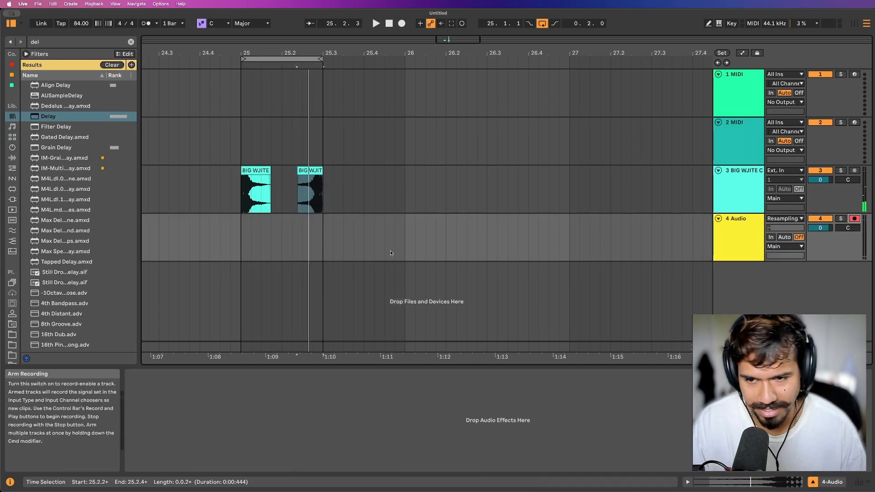
key(space)
click(240, 252)
key(F9)
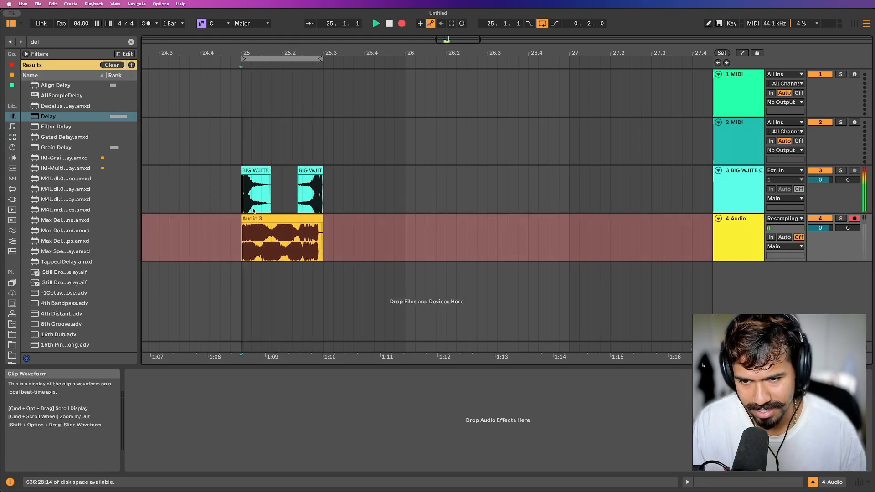
scroll(268, 208, down, 3)
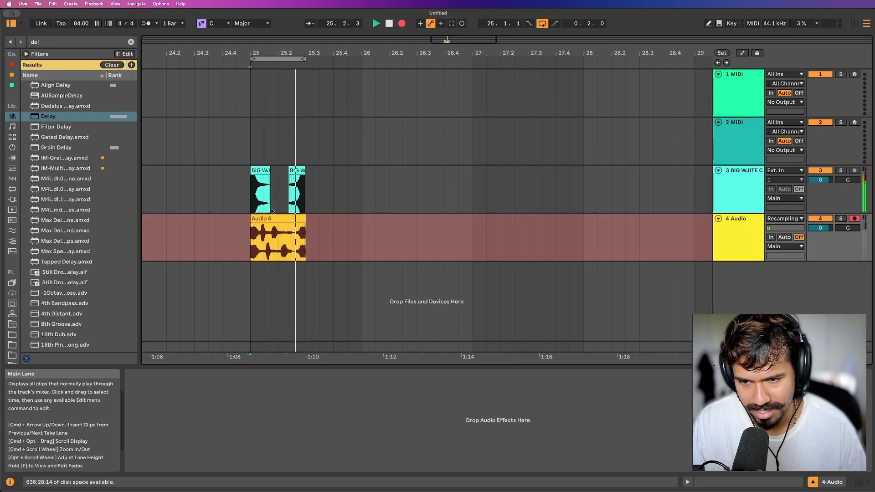
key(space)
click(262, 219)
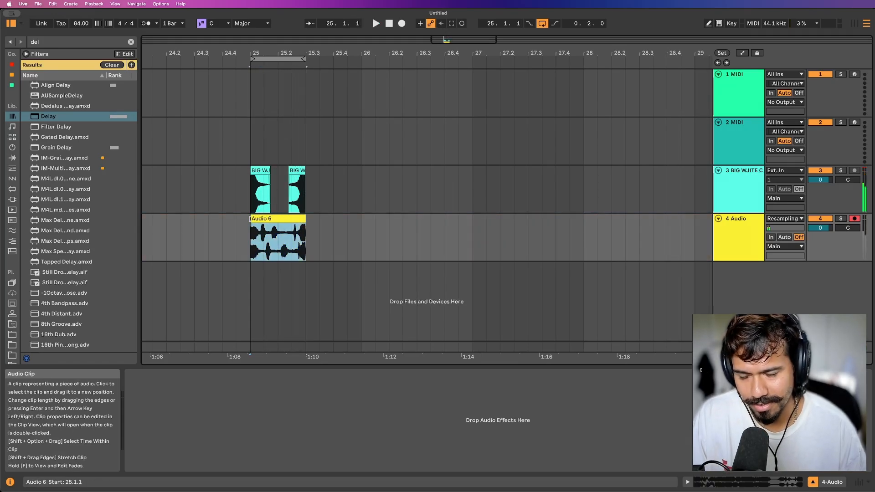
Copy the first clap clip and paste it on track 3 at bar 26.
click(373, 225)
scroll(366, 222, right, 2)
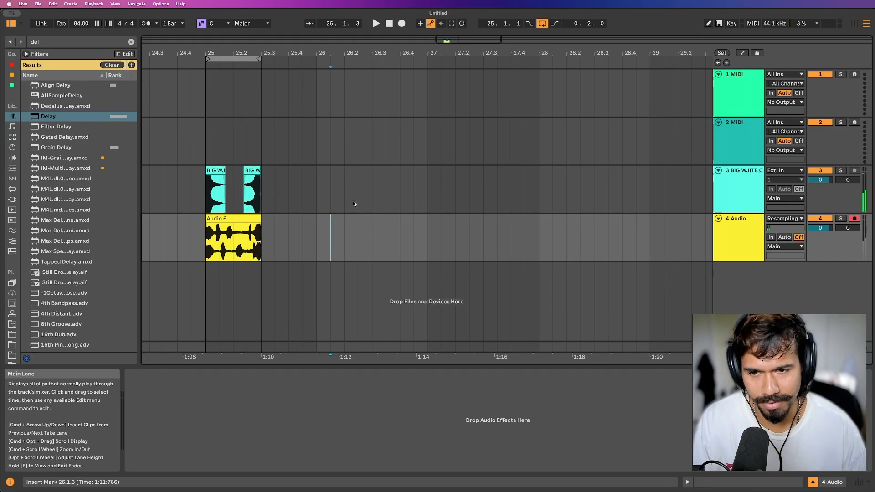
scroll(352, 201, down, 2)
click(252, 171)
key(super+c)
click(327, 191)
key(super+v)
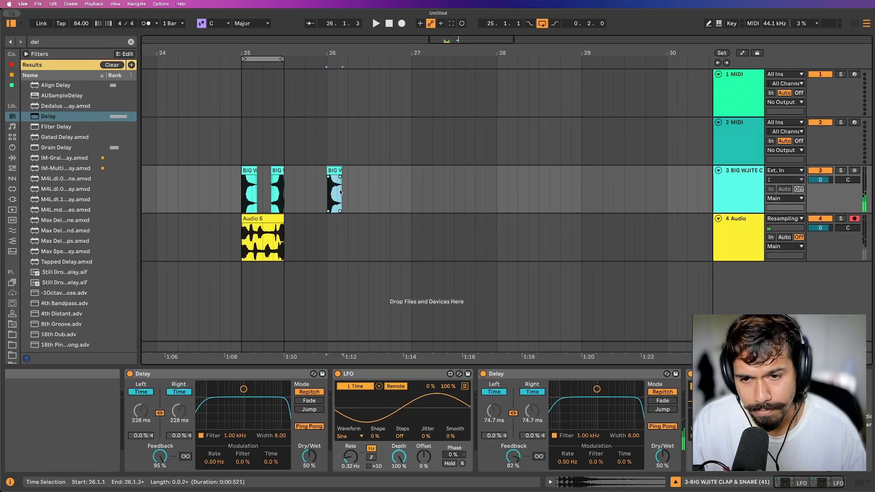
Place the insert marker at 26.1.1, at the start of the pasted clap clip.
scroll(340, 192, up, 2)
click(319, 195)
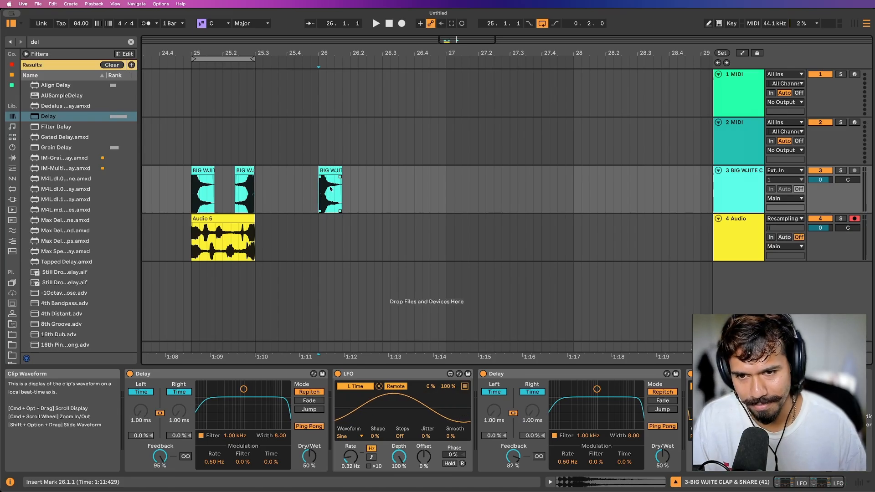
scroll(330, 188, up, 2)
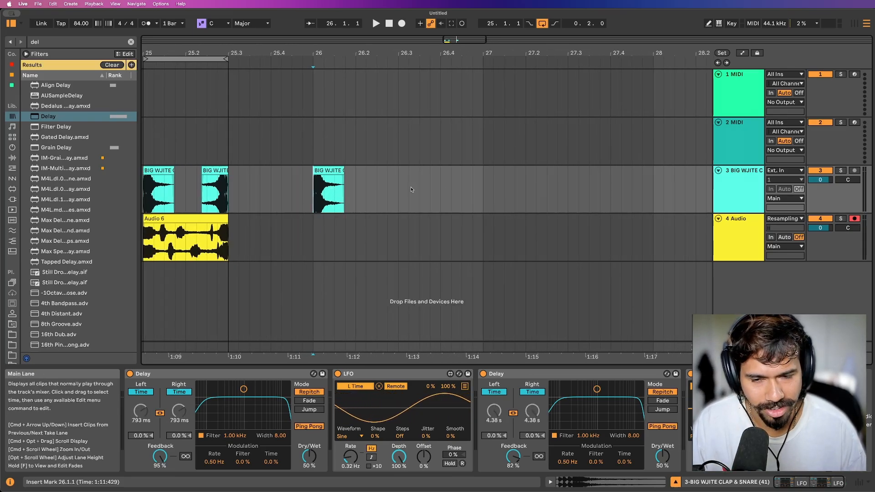
Insert a new audio track below track 3 and move the bar 26 clap clip onto it.
drag(314, 190, 469, 180)
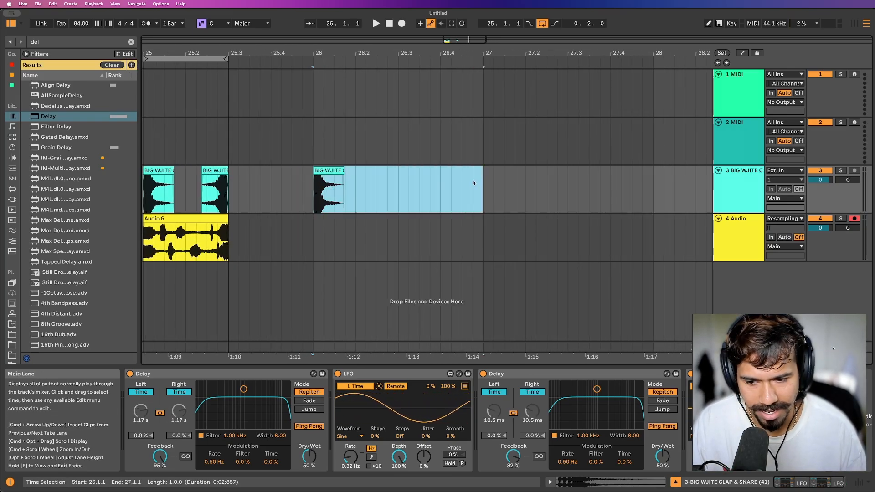
click(448, 189)
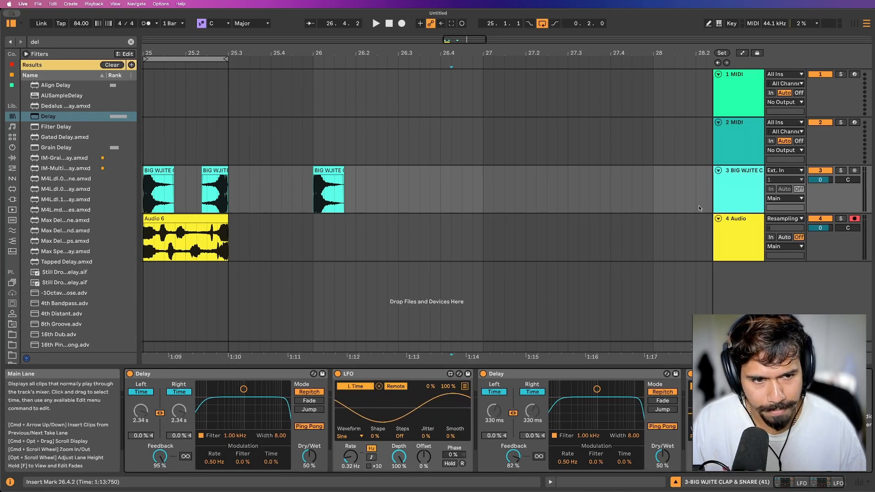
click(722, 195)
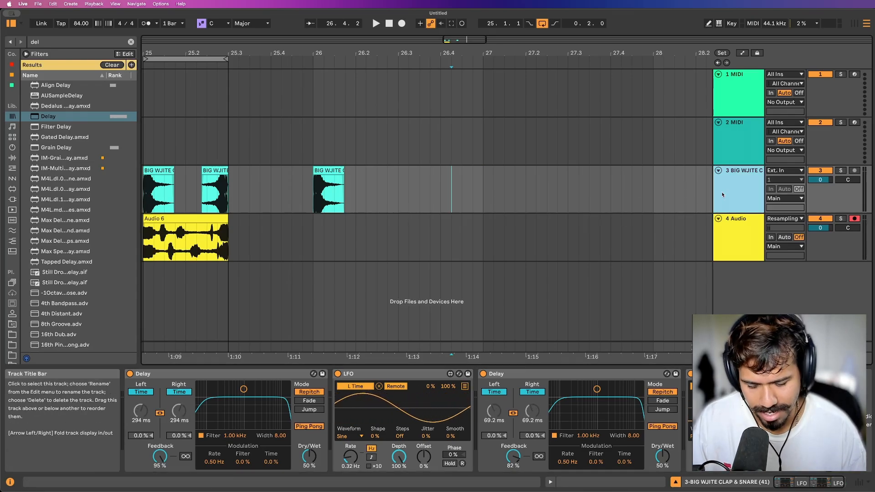
key(super+t)
drag(324, 171, 324, 242)
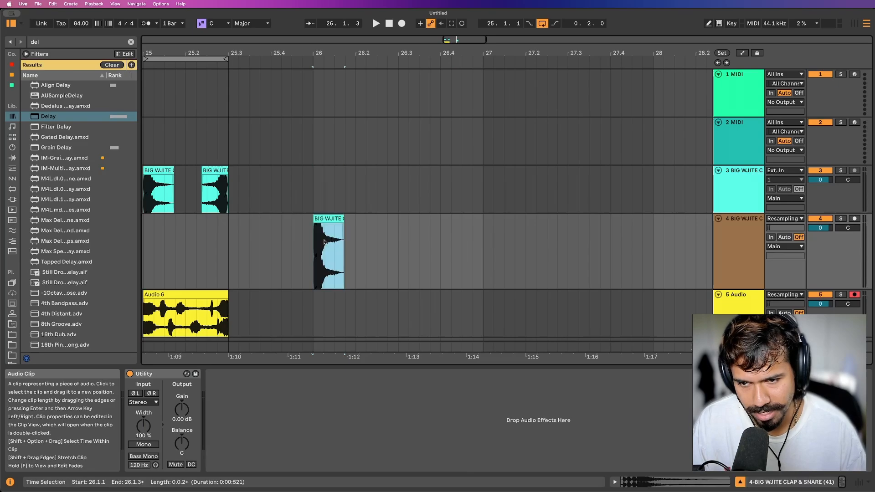
Search the browser for "shif" and load Shifter onto the new clap track.
scroll(325, 242, down, 1)
double_click(741, 227)
key(super+f)
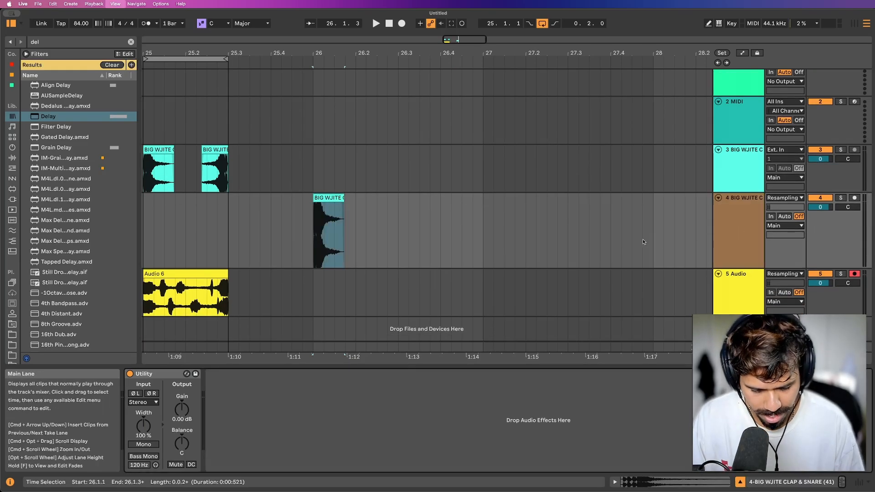
text(s)
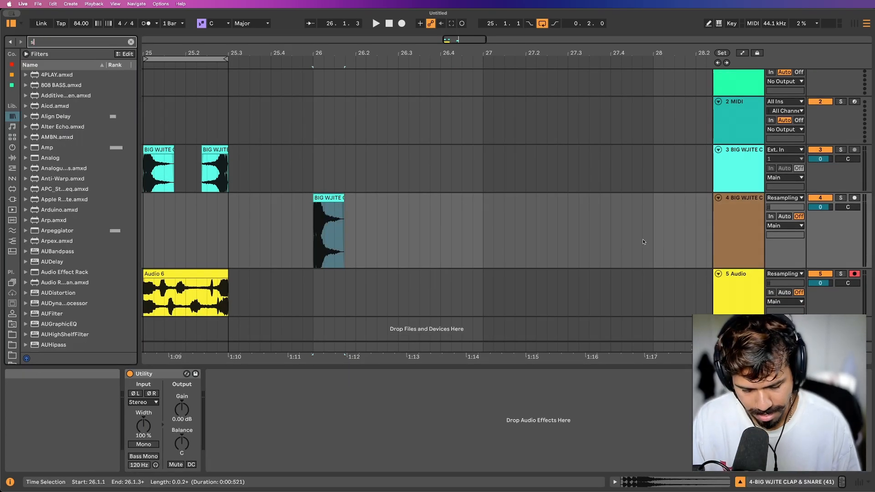
text(hif)
key(Down)
key(Return)
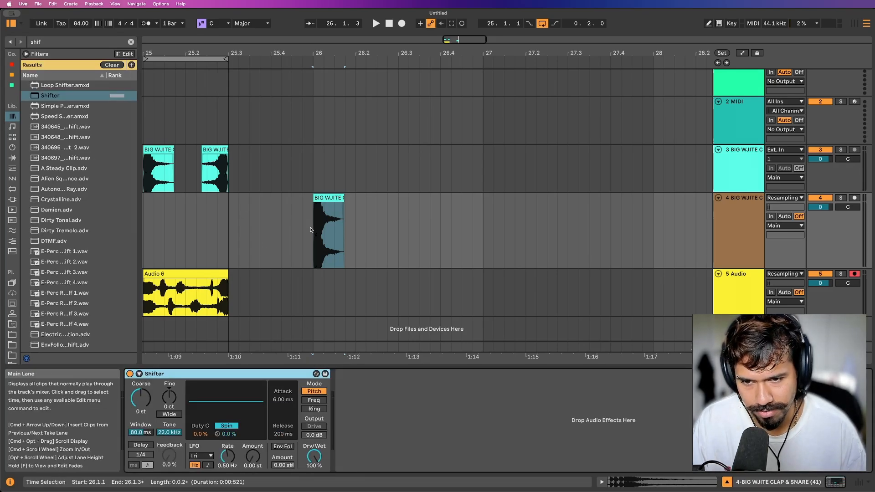
Open the bar 26 clap clip and halve its warp tempo to 84 BPM.
click(331, 199)
double_click(291, 388)
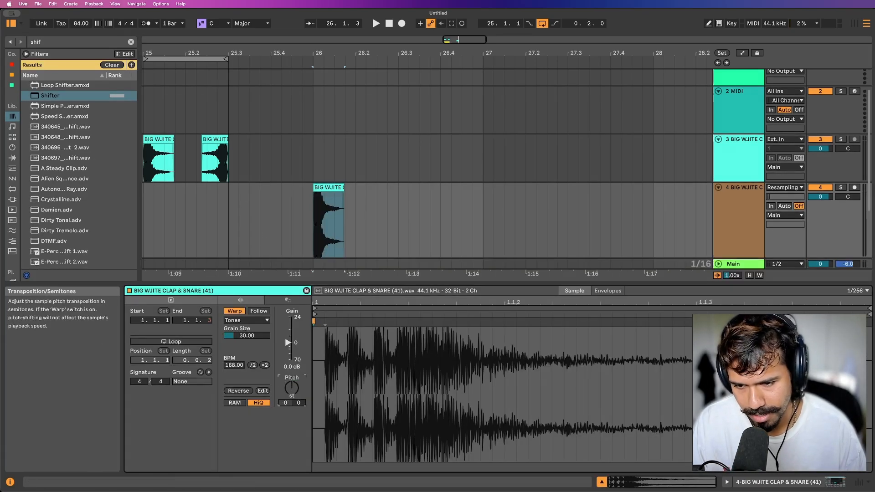
click(253, 366)
scroll(328, 182, down, 3)
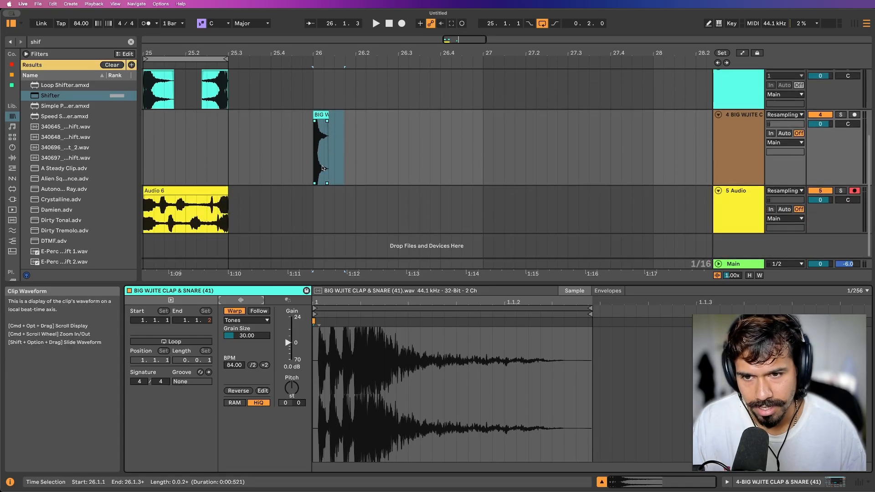
Loop the arrangement from 26.1.1 to 27.1.1 and show track 4's devices again.
drag(344, 159, 486, 163)
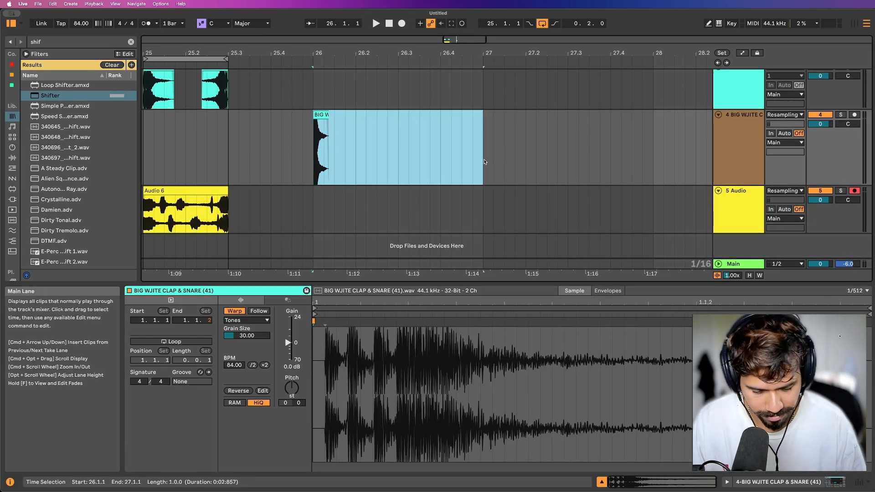
key(super+l)
click(749, 145)
double_click(750, 145)
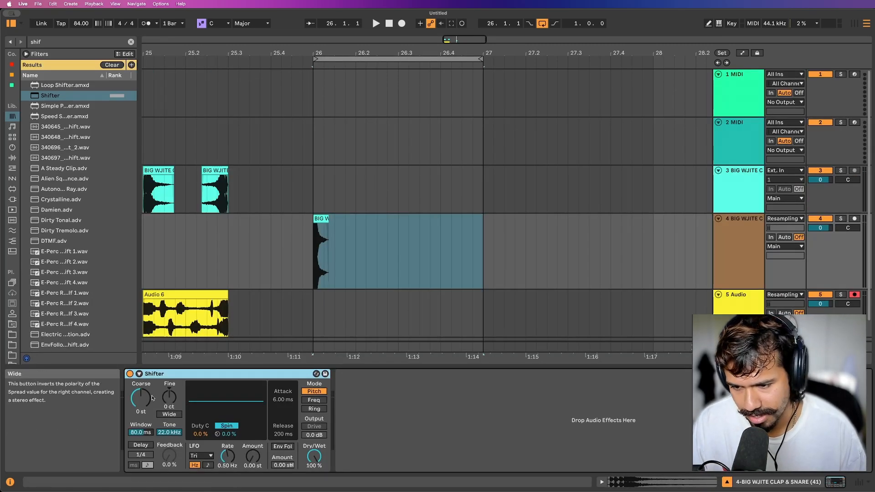
Audition Shifter's Freq mode with its delay enabled in ms and feedback at 99%, and return the mode to Pitch.
click(314, 400)
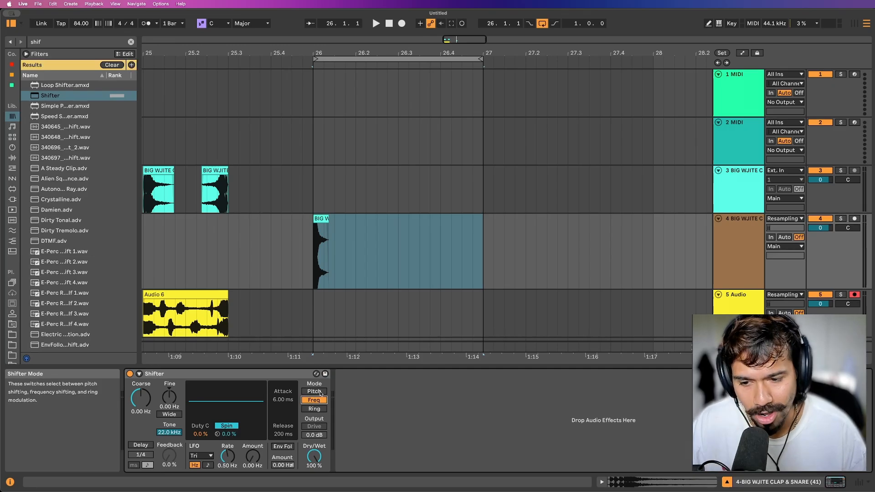
click(139, 445)
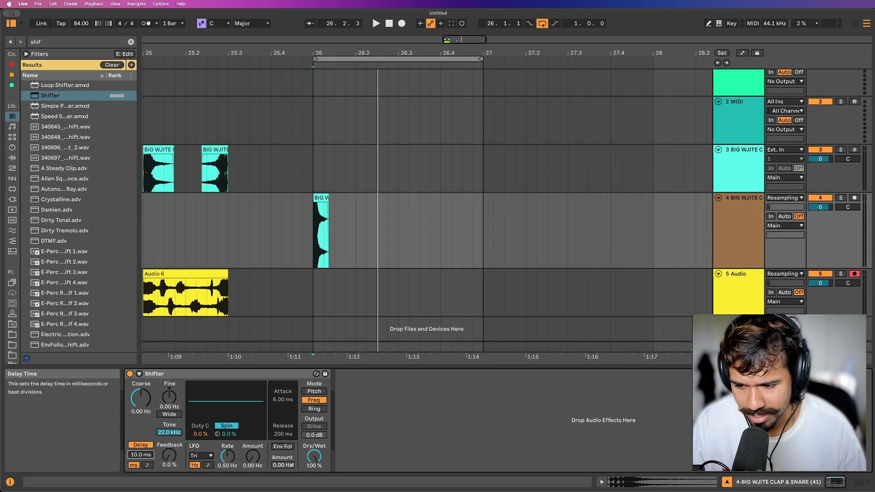
key(space)
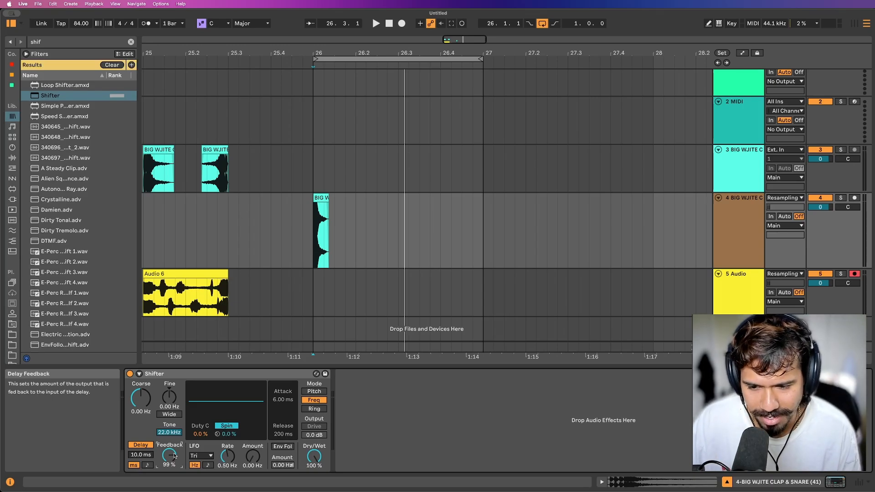
key(space)
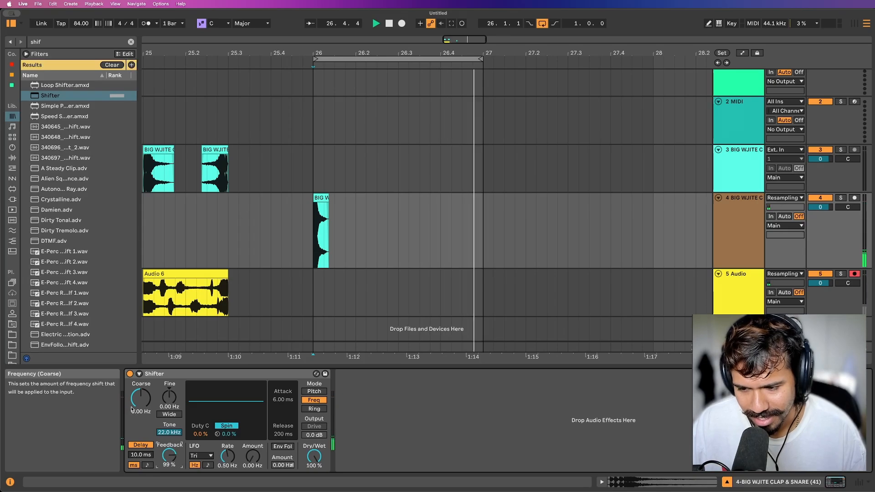
click(317, 392)
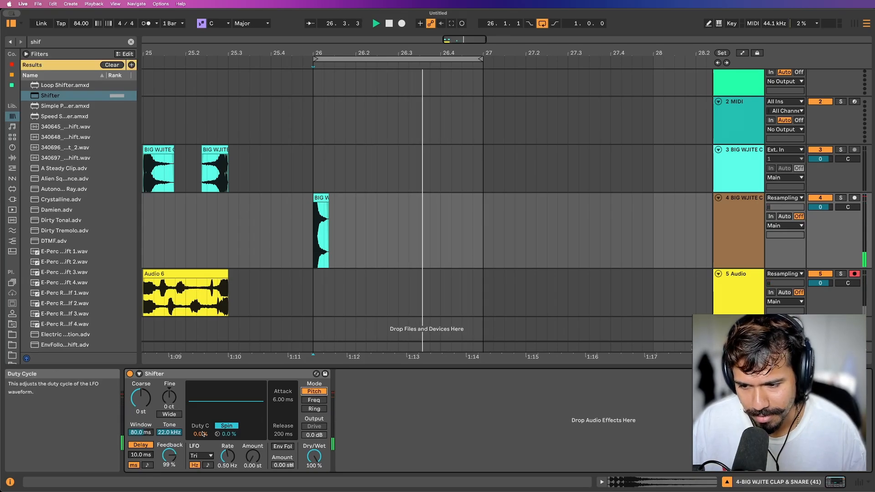
Shorten the loop to two beats and try Shifter settings of 35.5 ms window, 7.84 kHz tone and 359 ms delay.
drag(485, 59, 397, 59)
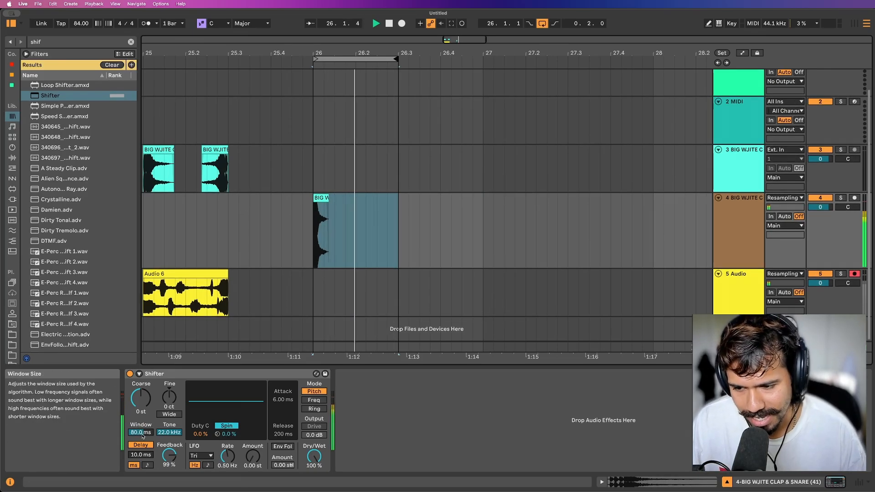
mouse_move(140, 433)
mouse_down()
mouse_move(141, 456)
mouse_move(141, 430)
mouse_up()
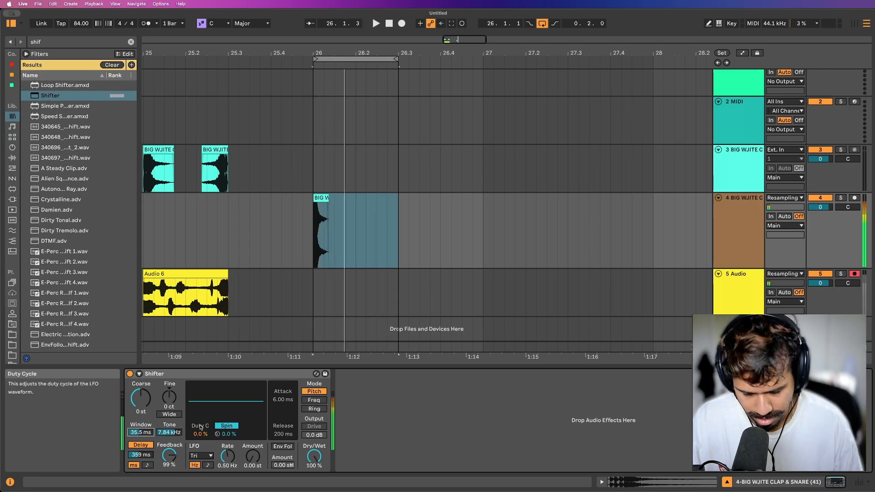
Add an LFO device after Shifter and set its waveform to Random.
key(super+f)
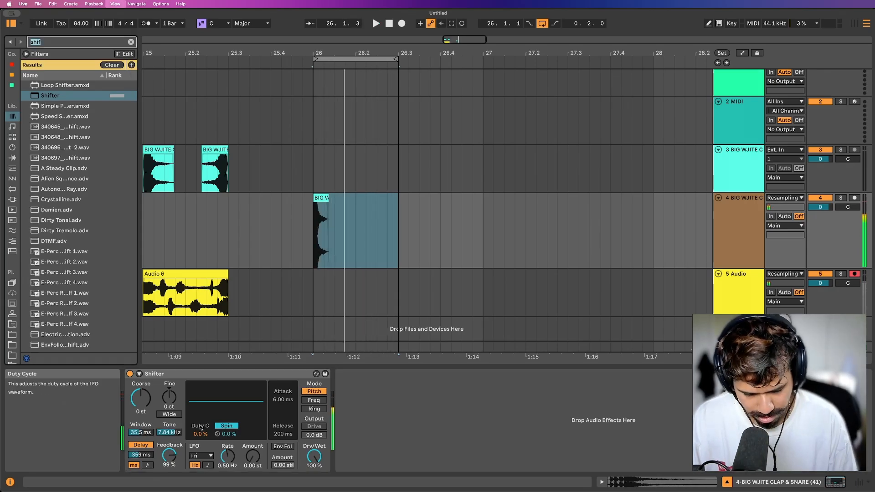
text(lfo)
key(Down)
key(Return)
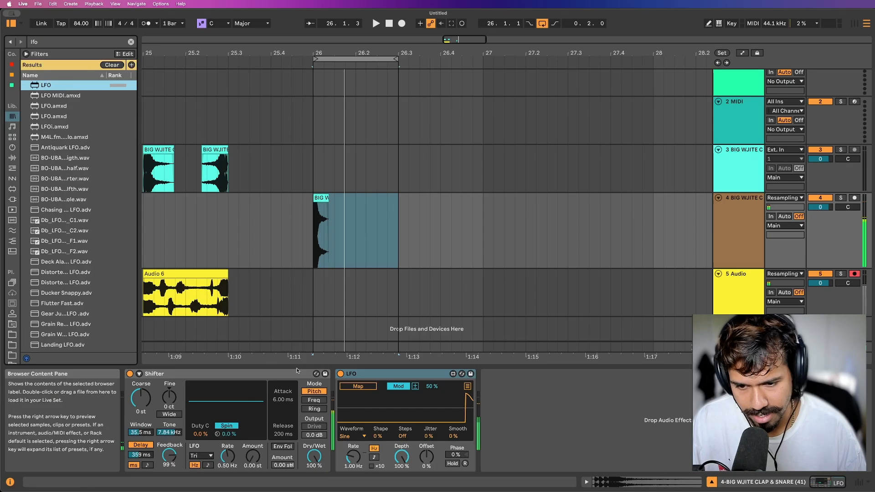
click(357, 439)
click(357, 439)
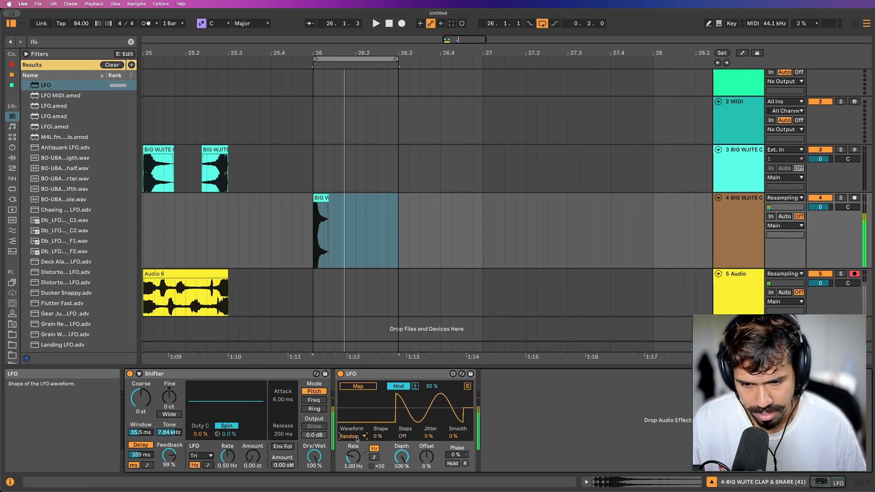
Map the LFO at a synced 1/2 rate to Shifter's pitch window (0–85%), tone (23–100%) and delay time (0–77%).
click(358, 386)
click(144, 433)
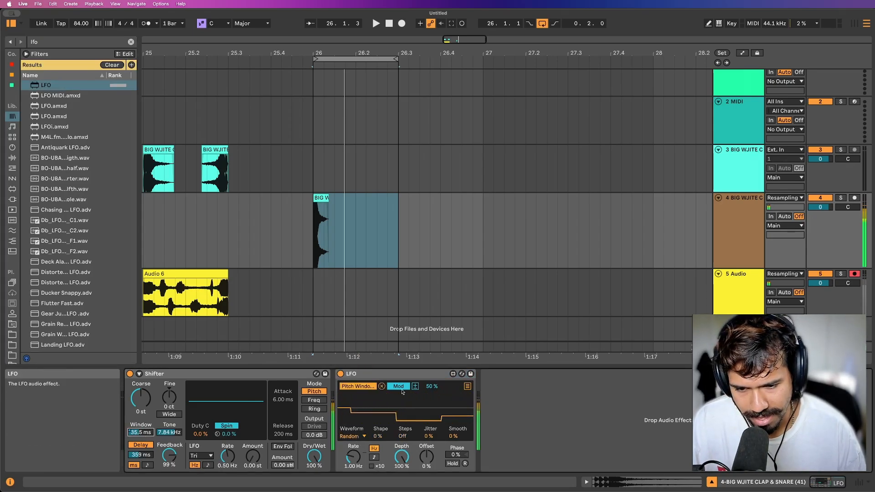
click(468, 387)
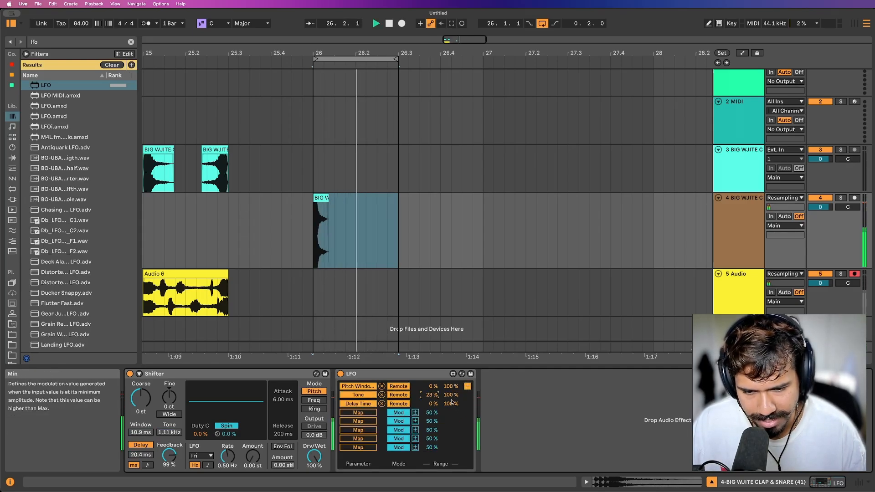
drag(452, 403, 450, 392)
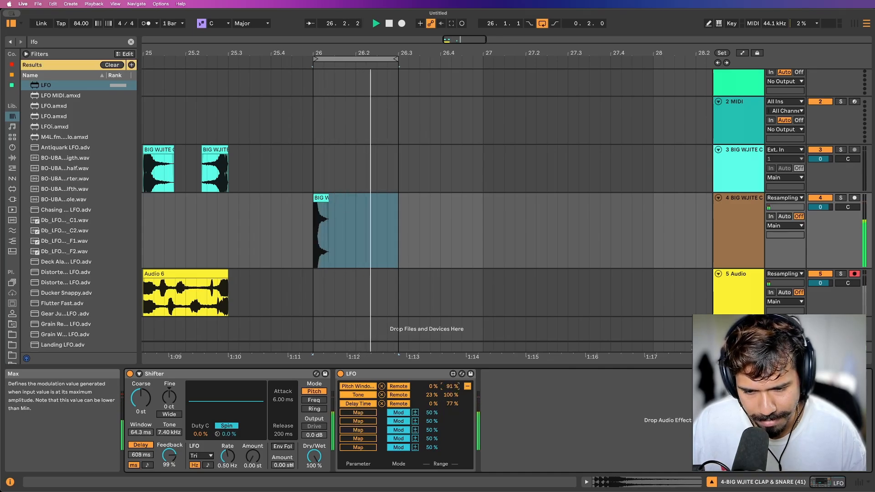
click(467, 387)
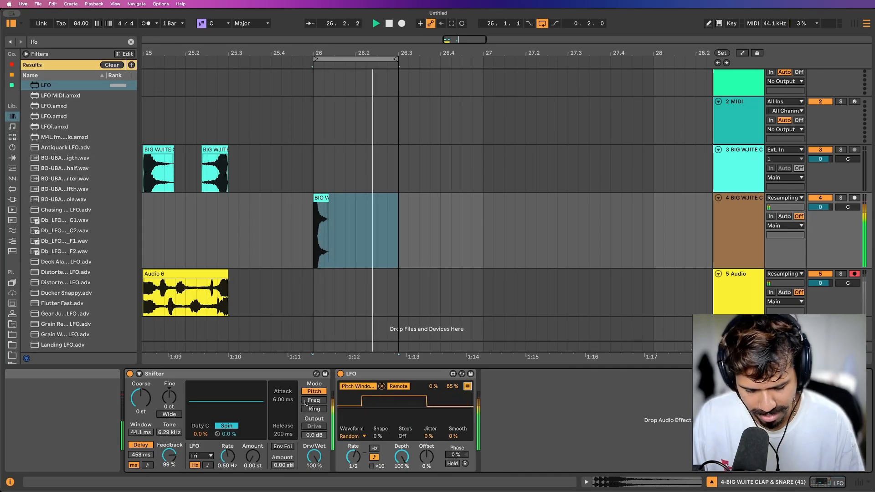
Load the OTT.adv preset after the LFO and set Shifter's coarse pitch to 12 st.
key(super+f)
text(o)
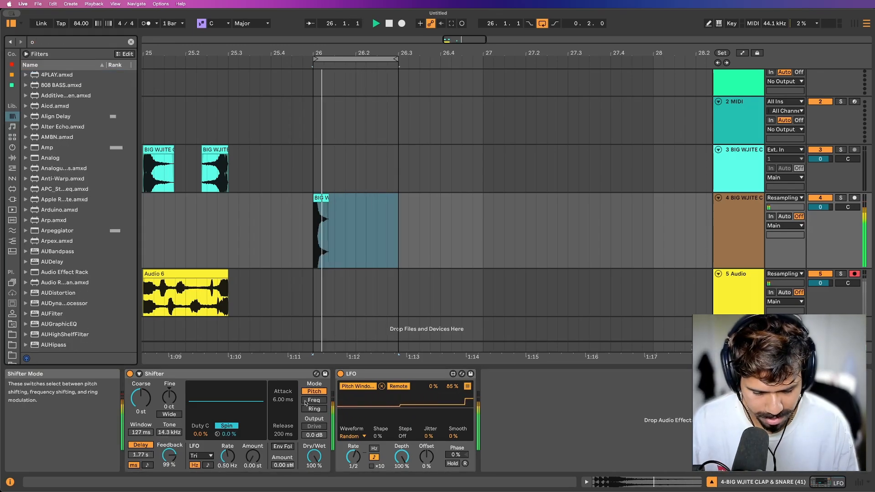
text(tt)
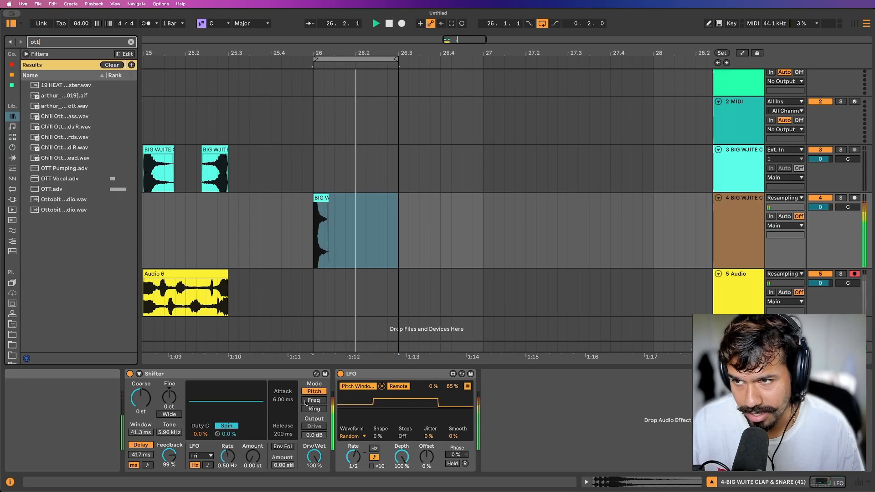
key(Down)
double_click(42, 188)
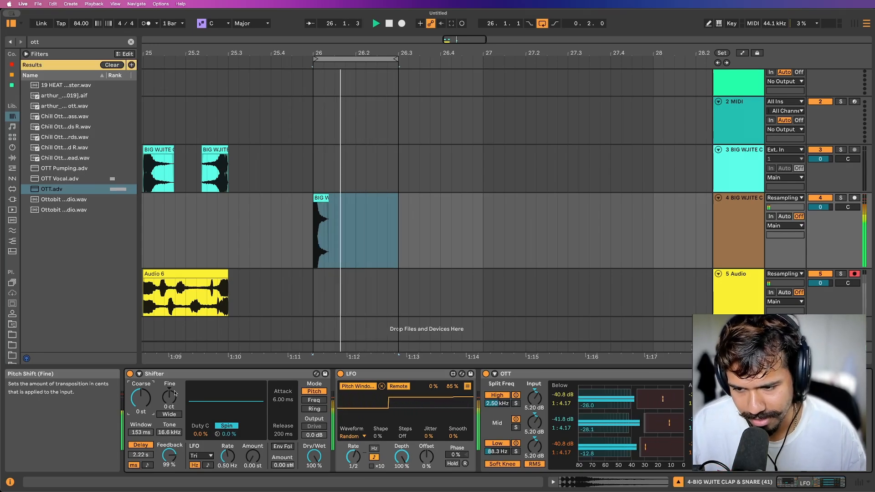
key(Return)
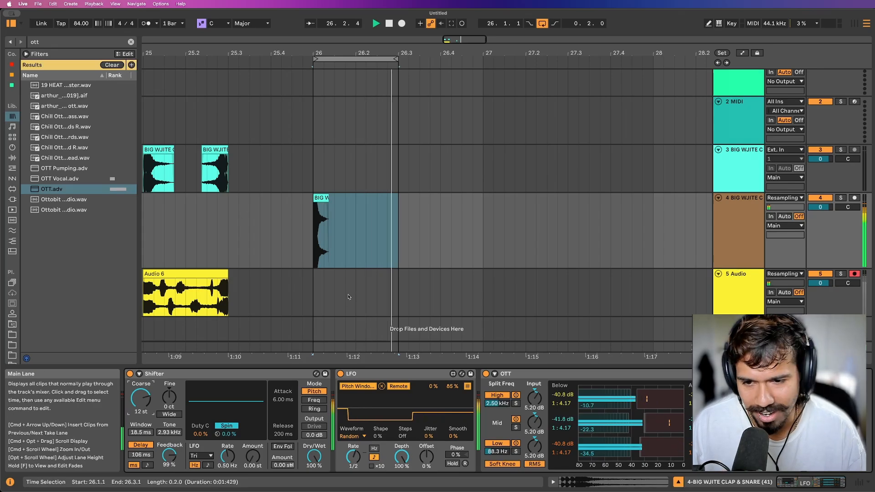
Start recording the resampled output onto track 5 from 26.1.1 and extend the loop to 27.1.1.
click(310, 298)
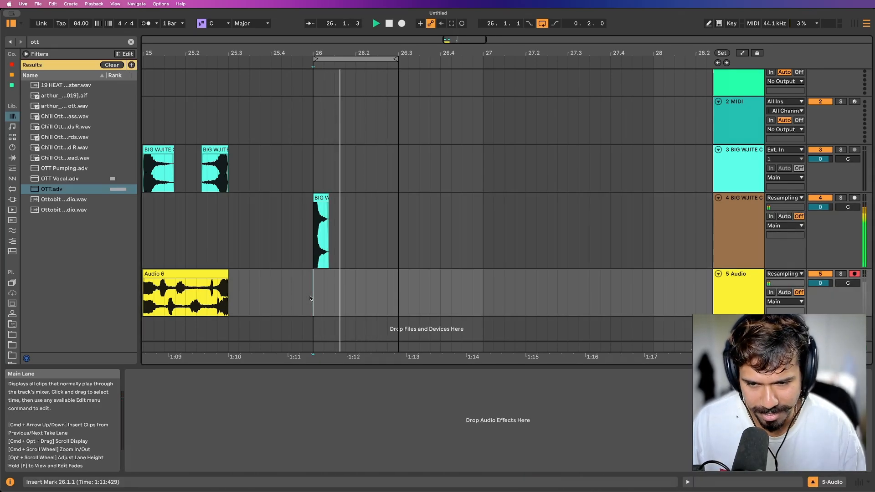
key(F9)
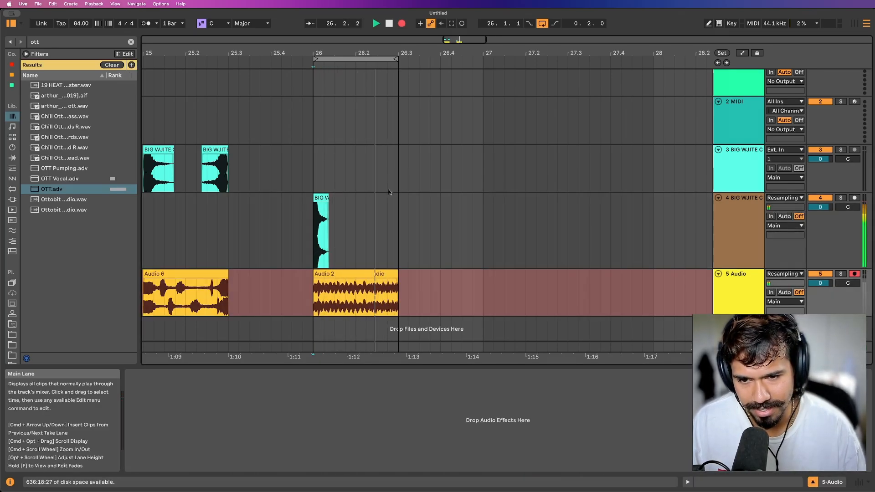
drag(396, 58, 479, 60)
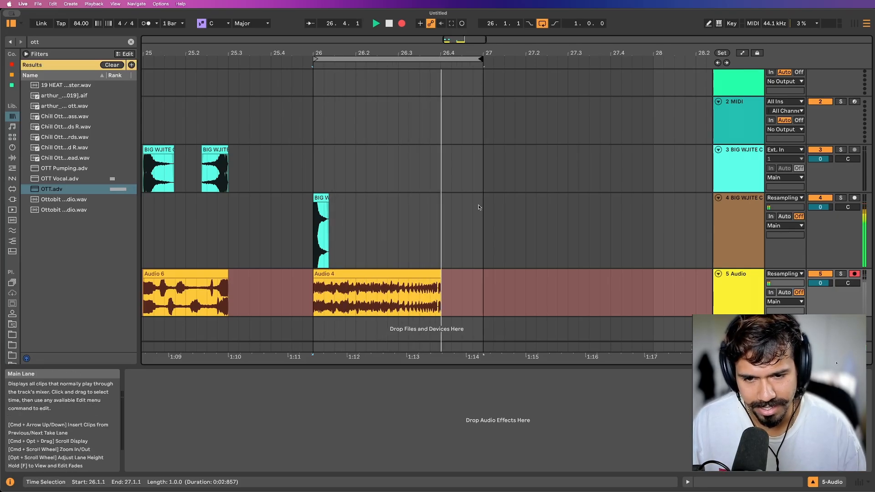
While recording, set the clap track's Shifter coarse pitch to -12 st and raise it back to 12 st.
click(760, 223)
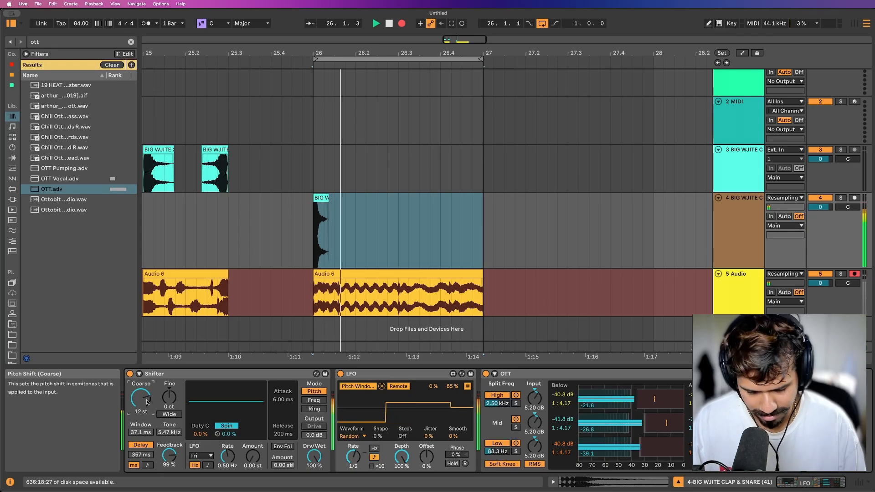
text(-12)
key(Return)
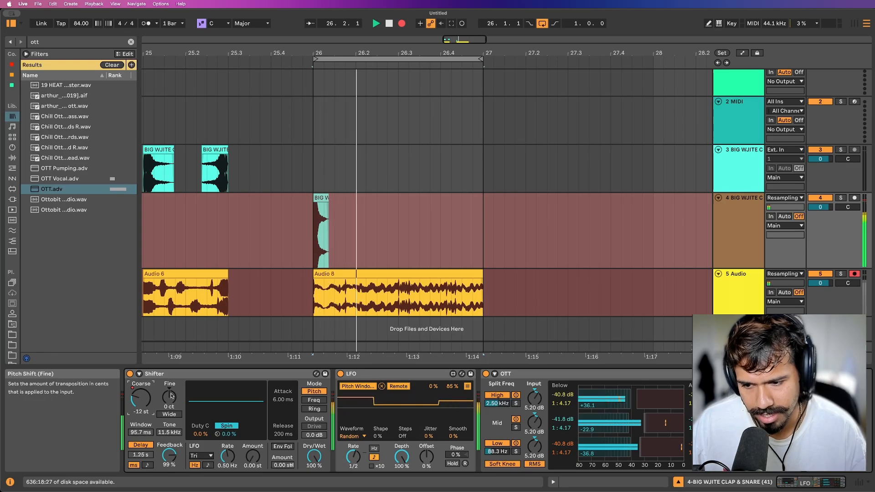
drag(147, 400, 146, 355)
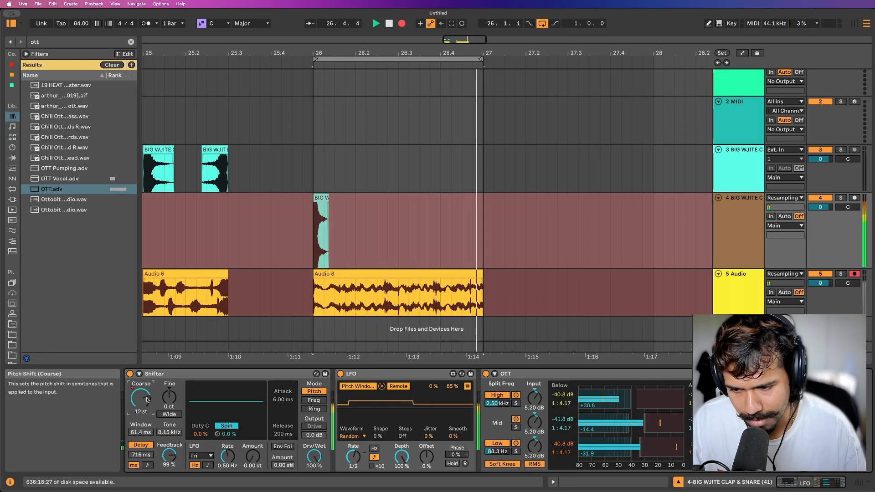
While recording, turn on Shifter's Wide option, set its spread to 8 ct and adjust the coarse pitch.
click(170, 414)
drag(170, 398, 165, 386)
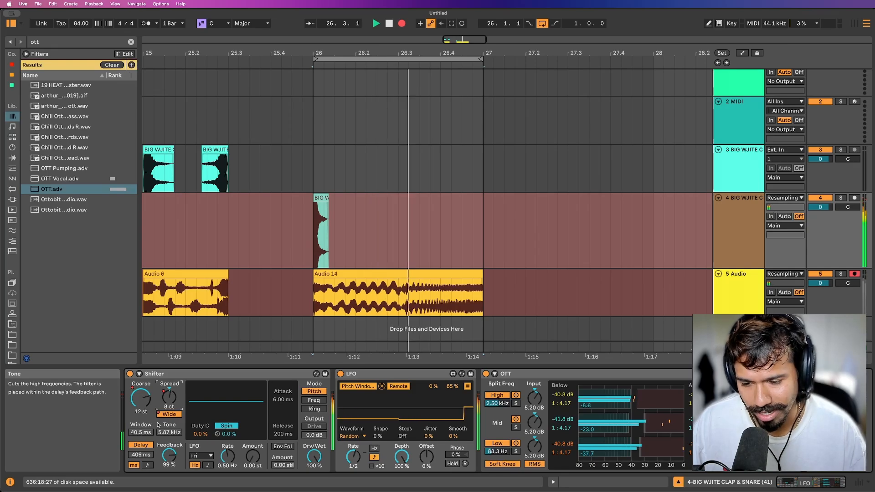
drag(147, 403, 148, 376)
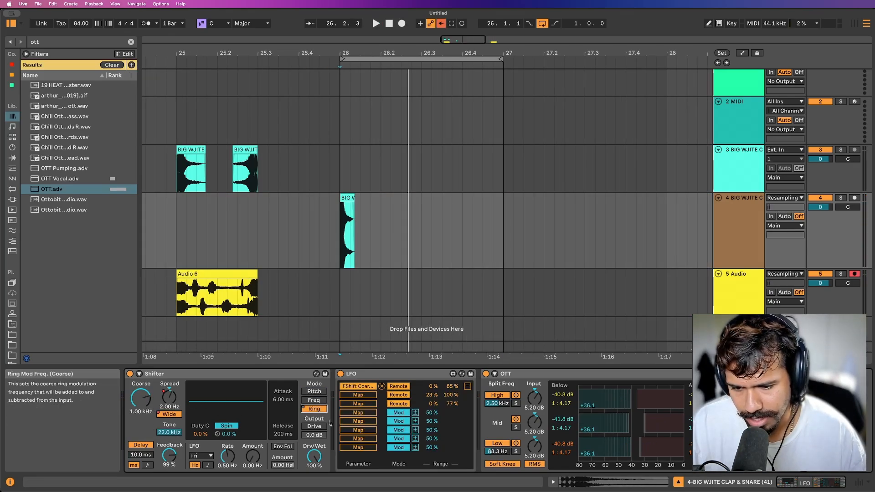
Audition the clap in Shifter's Ring mode and remap the LFO's first target from coarse frequency to delay time.
key(space)
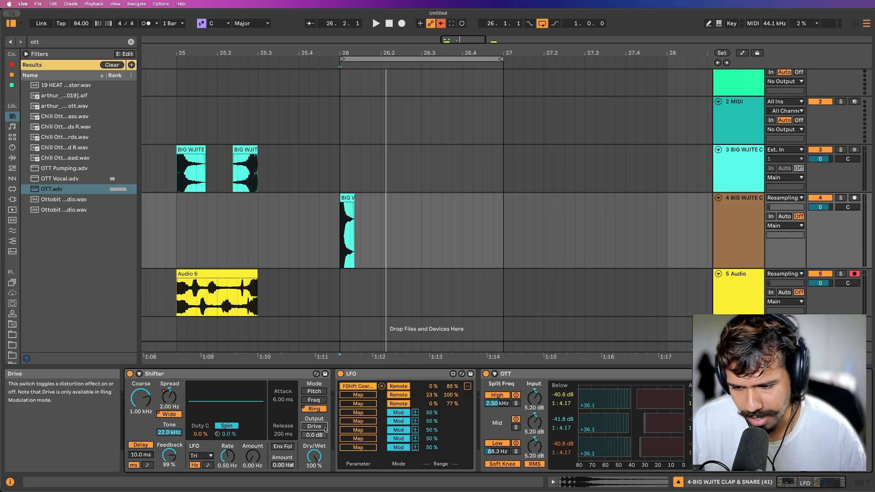
key(space)
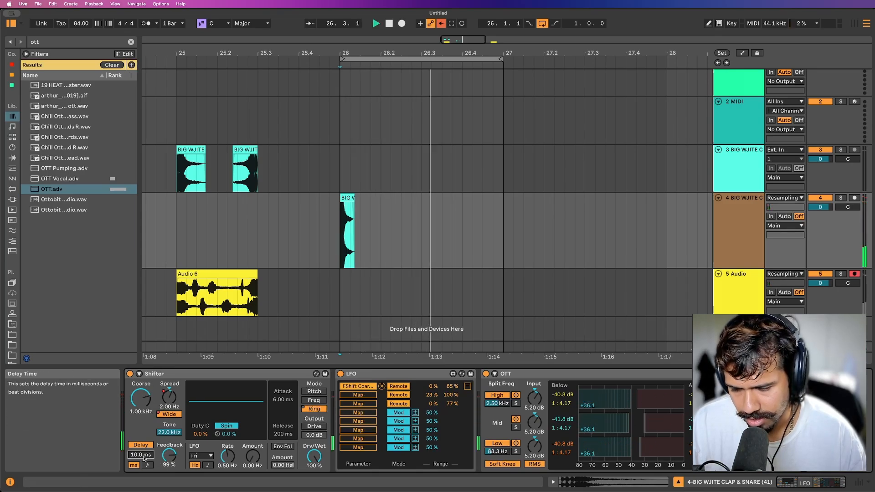
key(space)
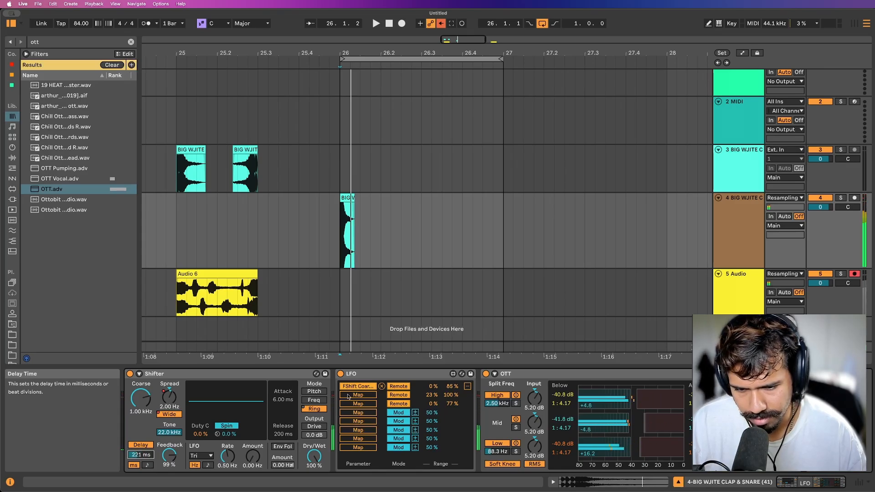
click(369, 387)
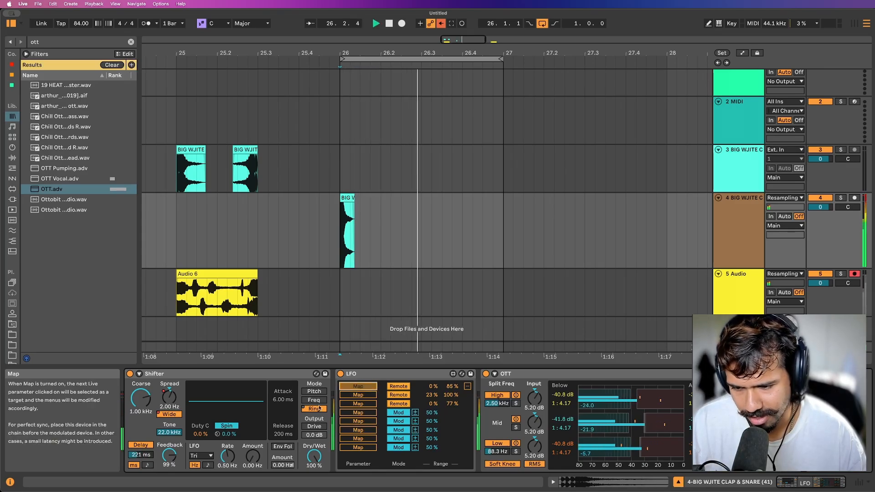
click(141, 455)
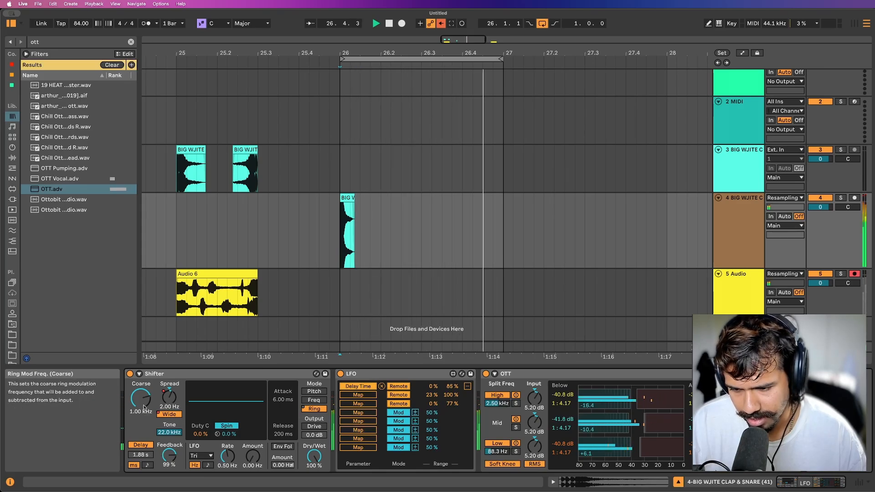
Enable Shifter's ring-modulation Drive and set its amount to 6.8 dB.
click(314, 426)
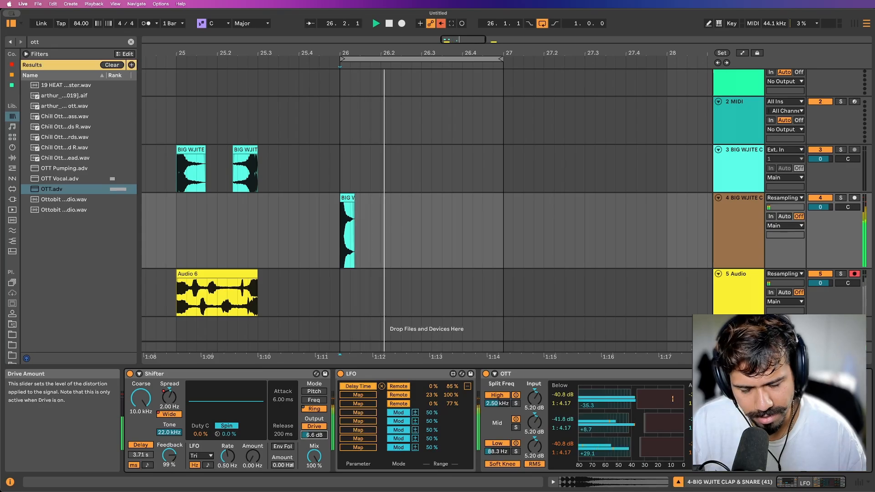
drag(314, 435, 314, 428)
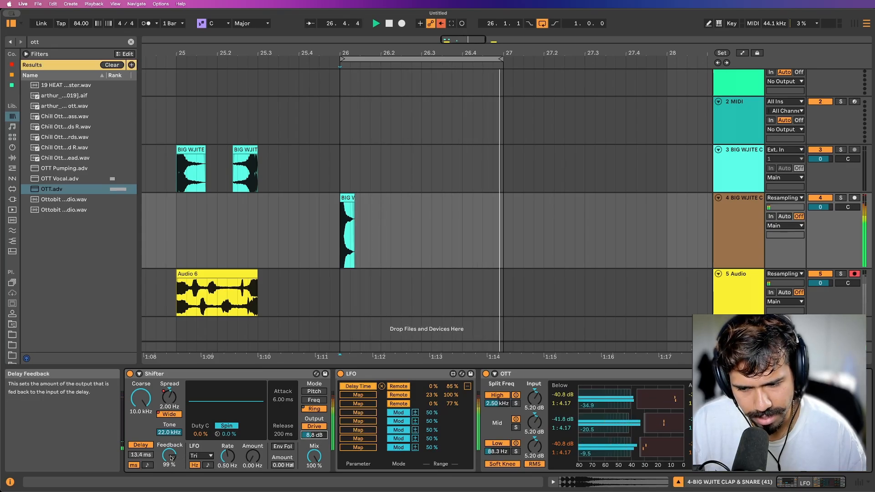
Unmap the LFO from Shifter's delay time and raise the delay time to about 1.13 s.
click(382, 386)
click(141, 454)
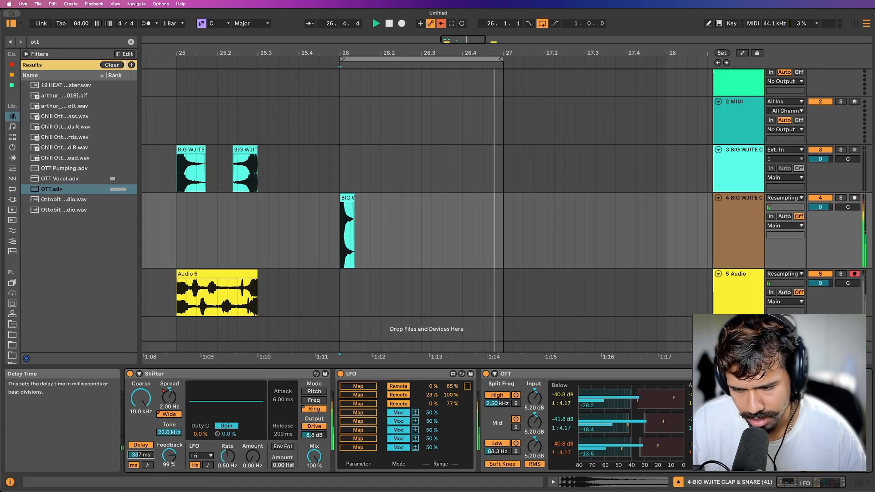
drag(141, 455, 141, 449)
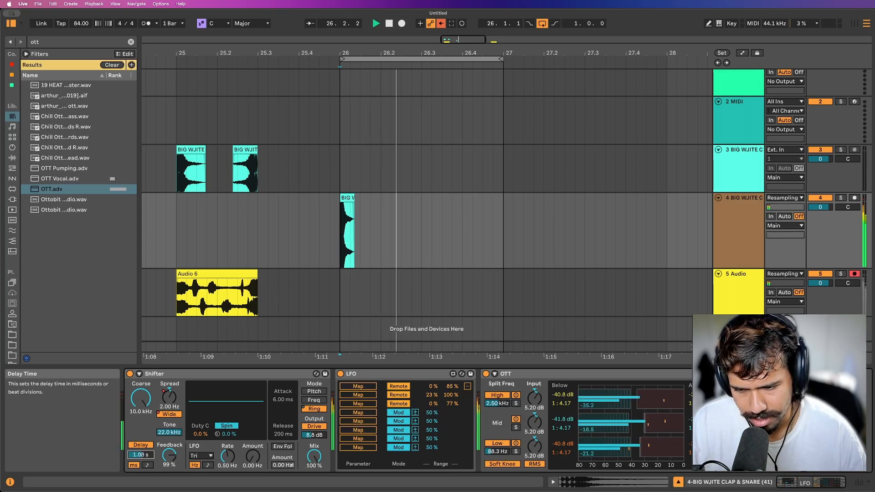
Reset Shifter's spread to 0 Hz, switch Wide off and back on, and raise the spread to 6.44 Hz.
drag(169, 398, 169, 412)
double_click(169, 398)
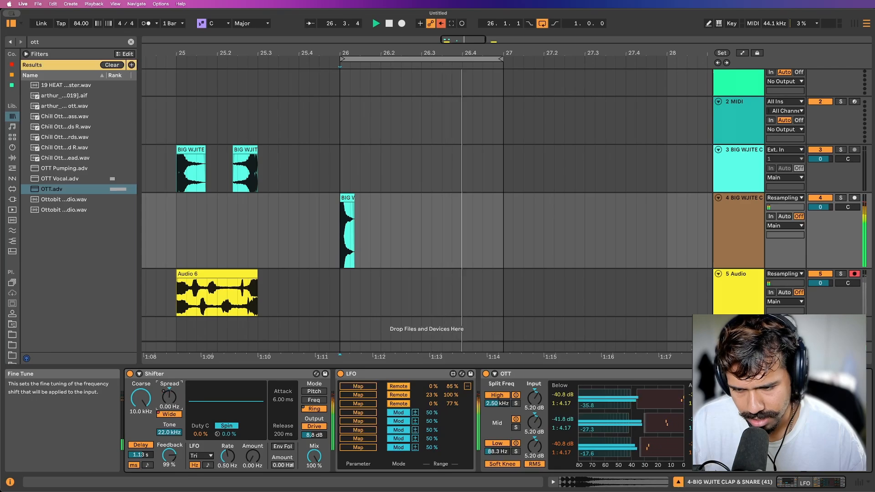
click(169, 414)
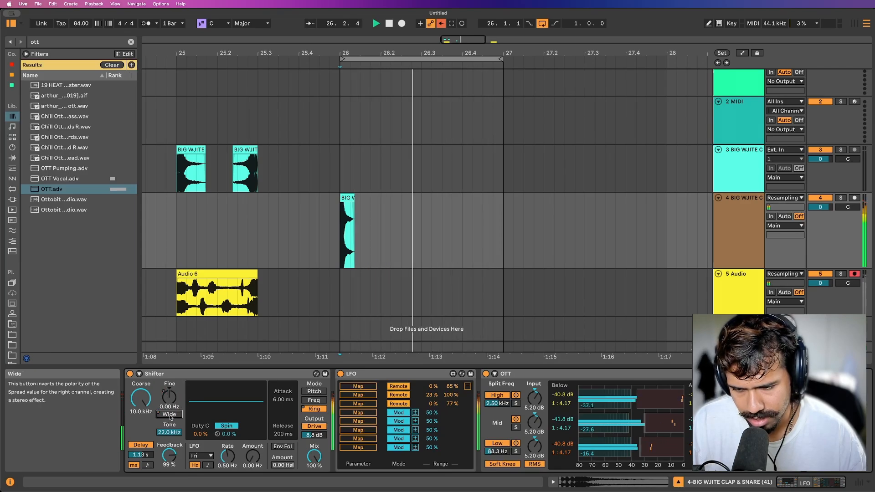
click(169, 414)
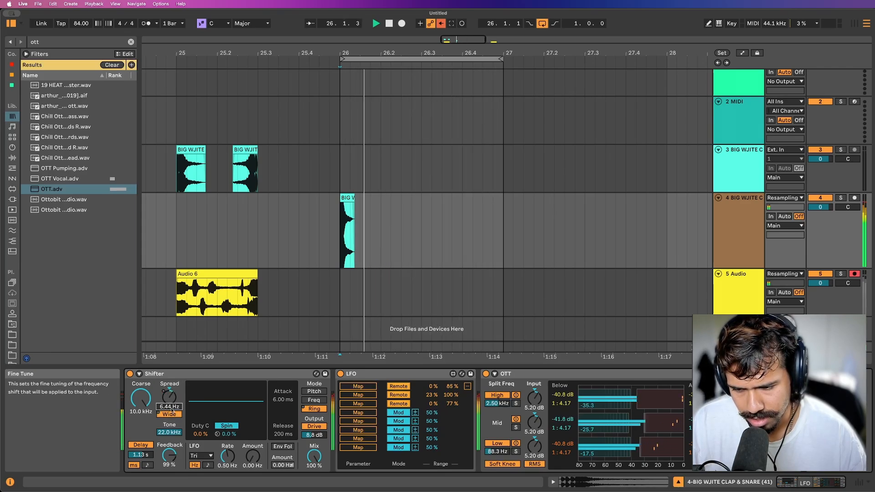
Sweep Shifter's delay time through short settings such as 23.9 ms and 60.6 ms, and reset the spread to 0 Hz.
mouse_move(141, 455)
mouse_down()
mouse_move(141, 446)
mouse_move(141, 460)
mouse_up()
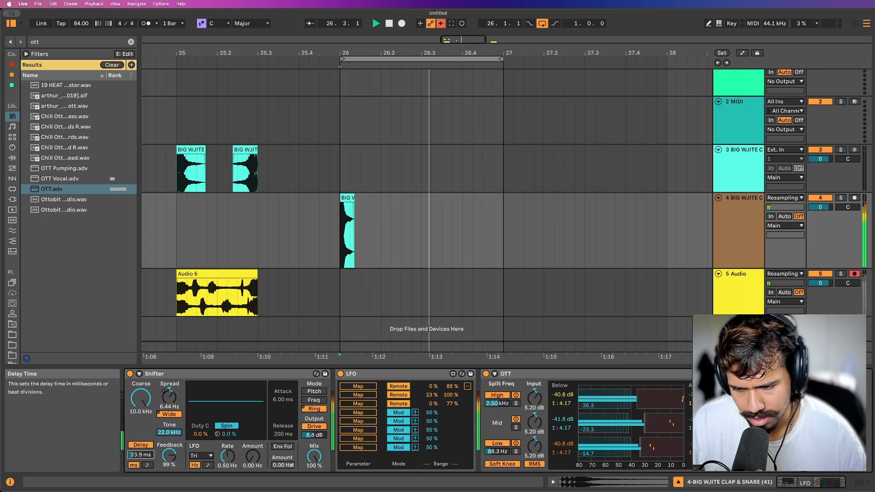
drag(141, 455, 140, 445)
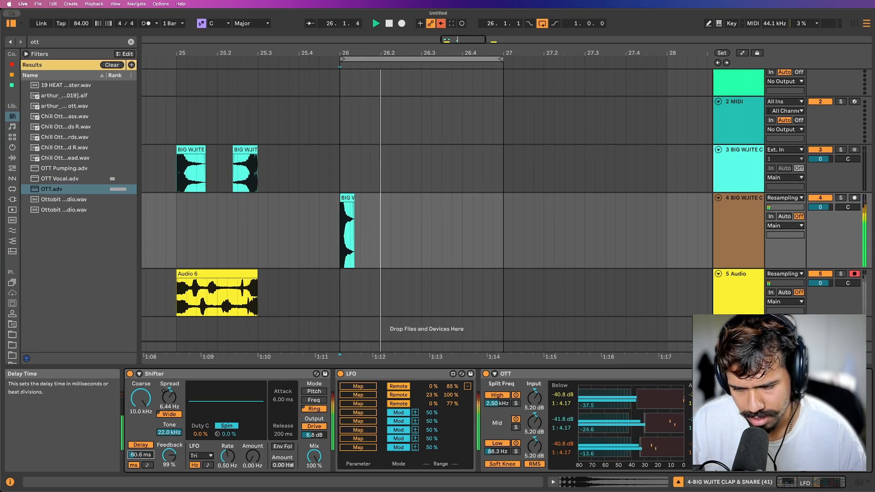
double_click(169, 397)
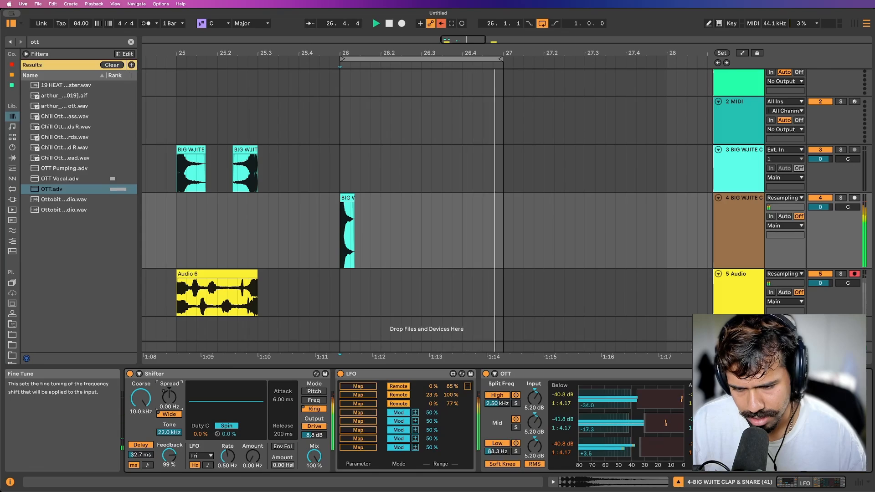
drag(140, 454, 140, 441)
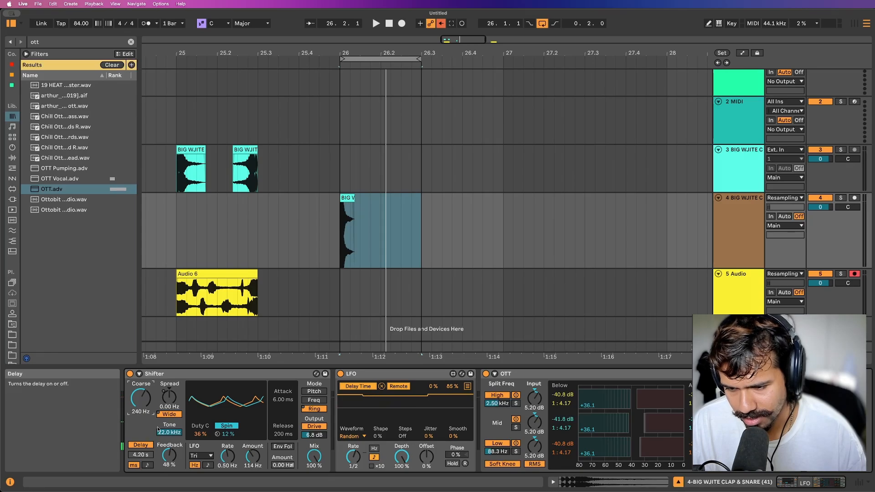
Switch Shifter to Pitch mode with coarse pitch at 12 st and start recording the resampled clap from 26.1.1.
click(308, 392)
key(space)
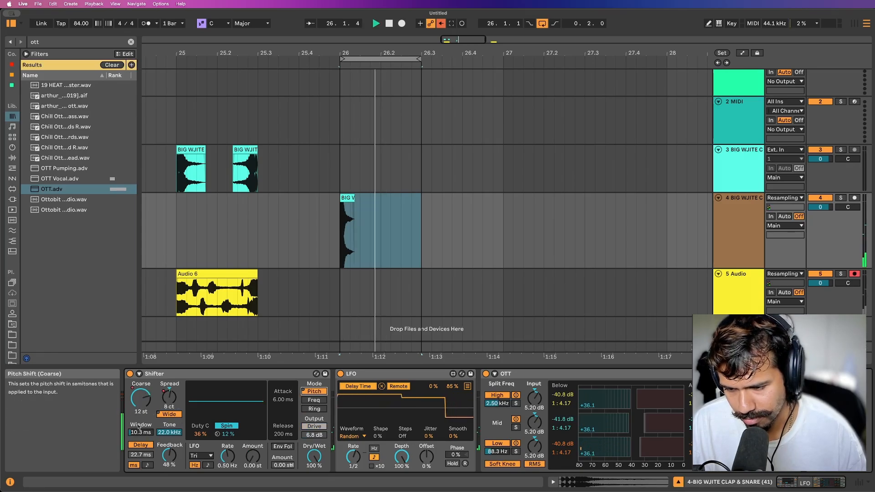
key(space)
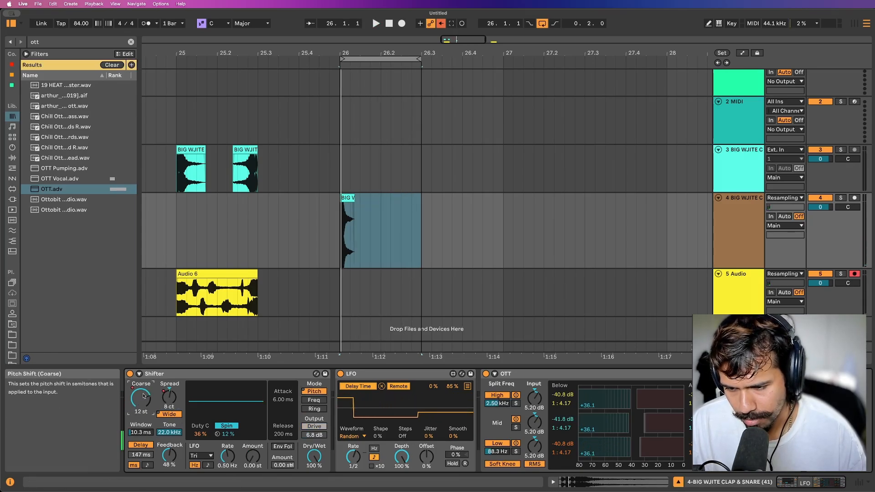
drag(141, 397, 141, 406)
key(space)
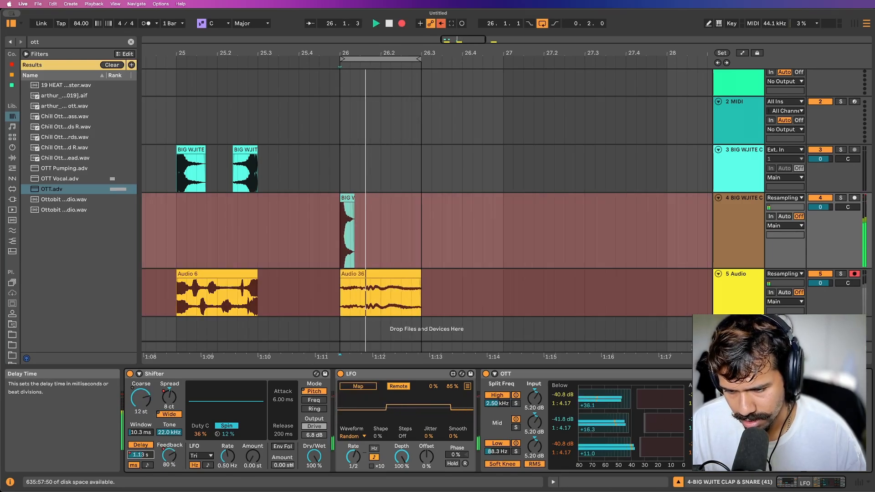
While recording, set Shifter's delay time to 1.82 s, LFO amount to 12 st, spread to 30 ct and window to about 163 ms.
drag(141, 455, 141, 447)
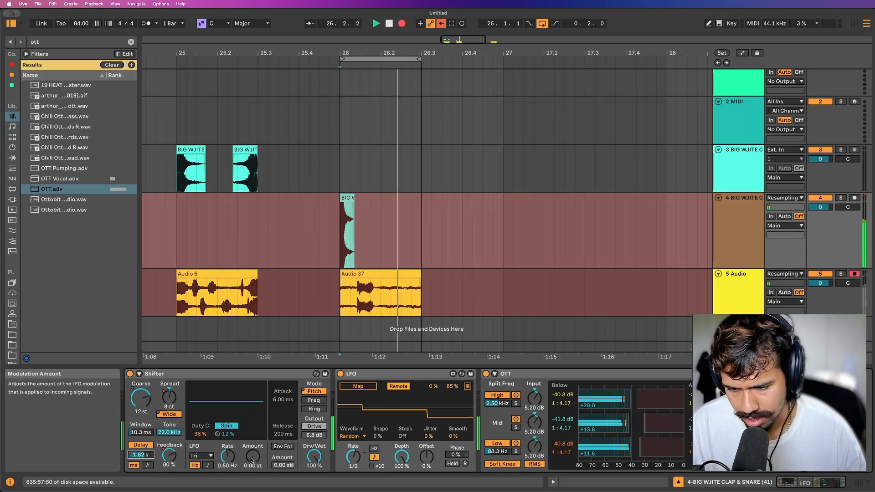
drag(252, 460, 252, 449)
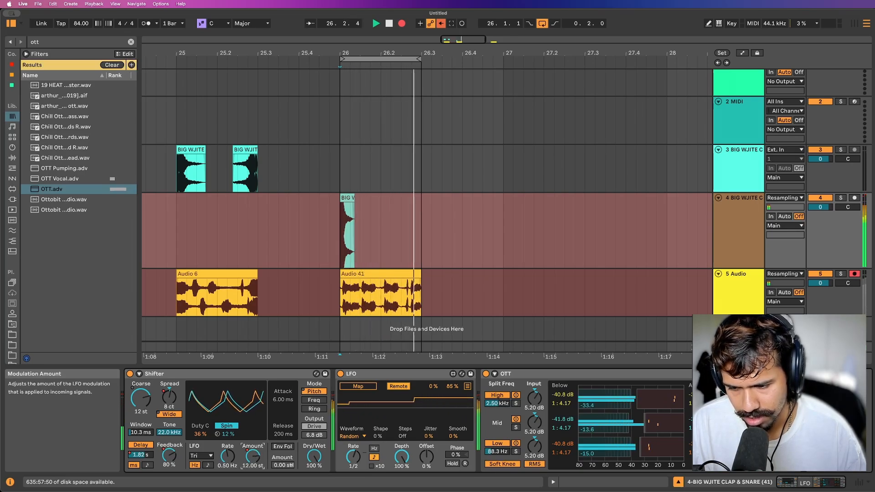
drag(170, 398, 169, 392)
drag(141, 432, 140, 427)
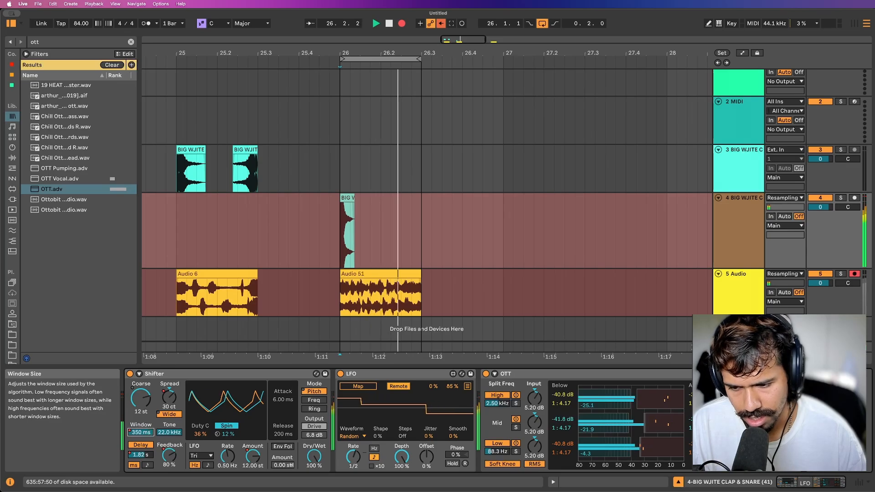
Map the LFO to Shifter's pitch window and set the delay feedback to 84% with a delay time of about 26.5 ms.
click(358, 386)
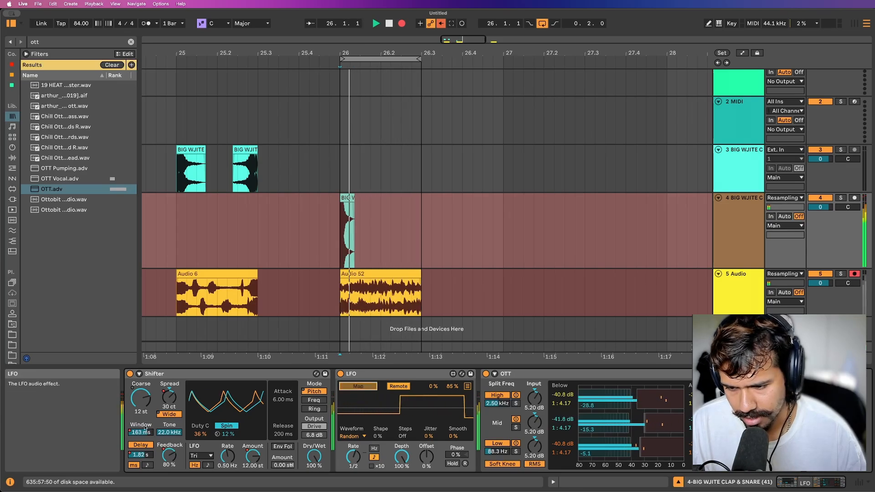
click(140, 432)
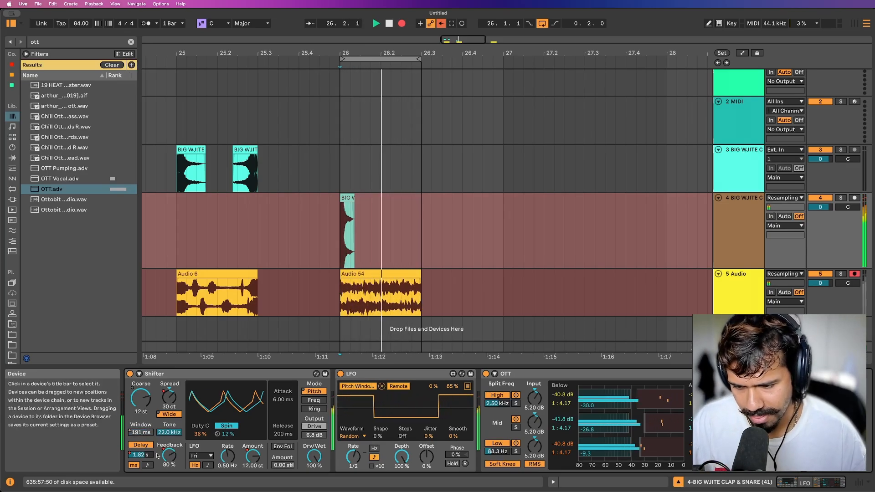
drag(169, 456, 140, 469)
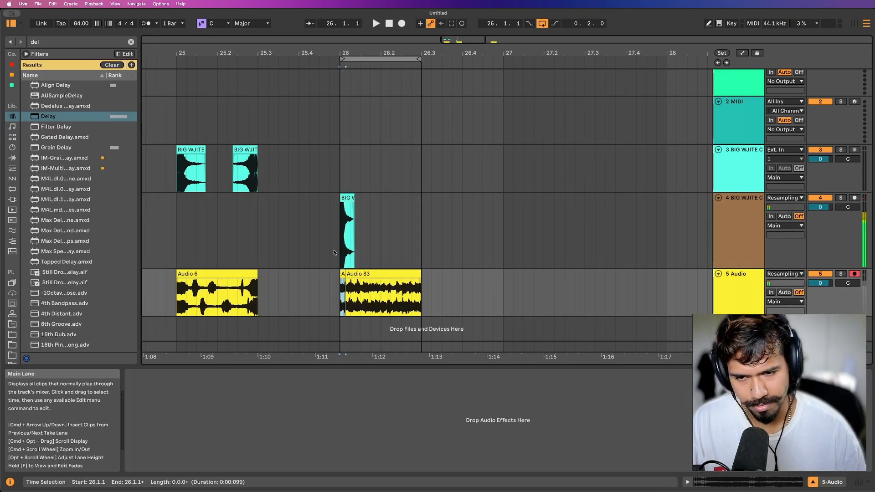
Insert a new audio track directly below clap track 4.
scroll(334, 252, down, 2)
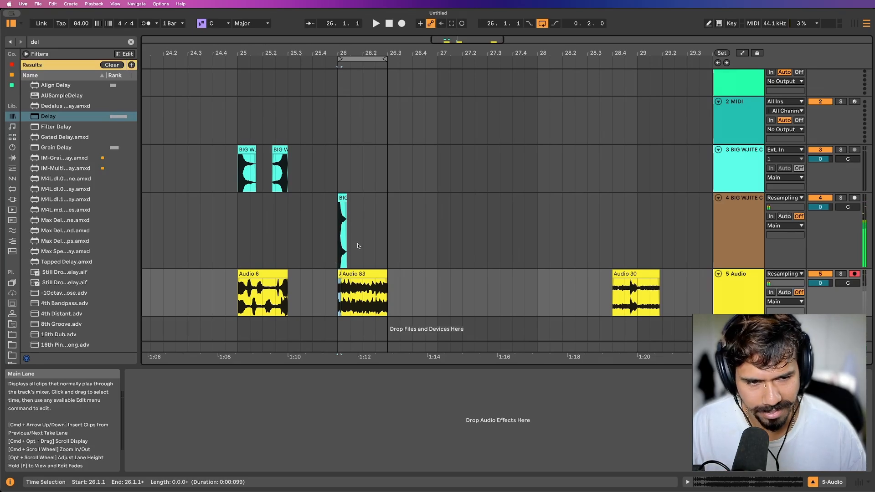
click(744, 220)
key(super+t)
scroll(365, 261, down, 3)
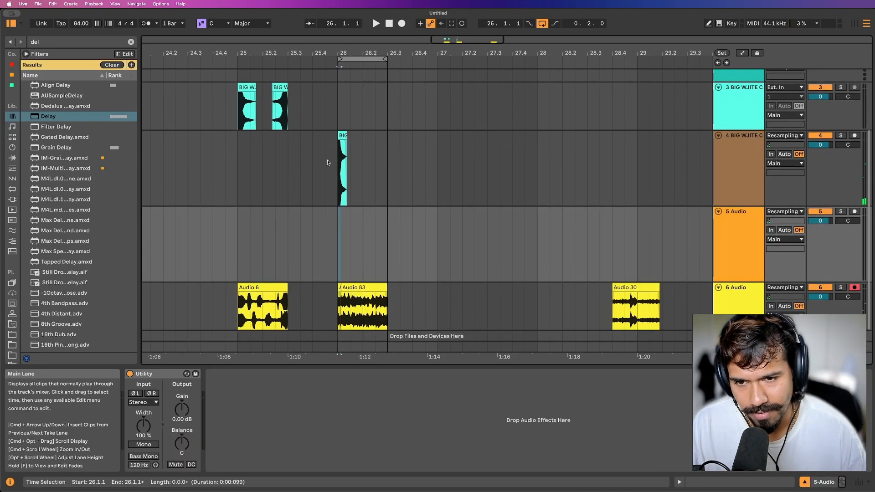
Copy the clap clip from track 4 onto the new track 5 at 27.1.1 and audition it.
drag(342, 136, 445, 237)
scroll(578, 295, right, 2)
scroll(578, 295, down, 1)
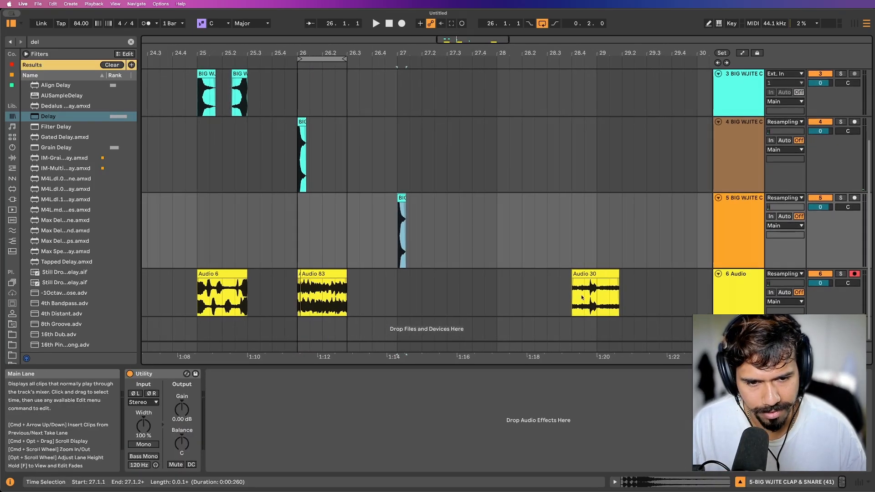
key(space)
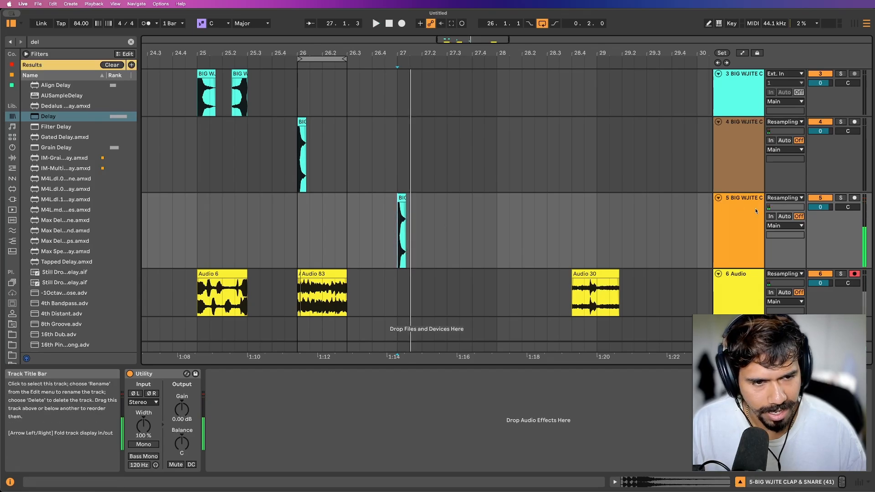
Search the browser for "roar" and load the Roar effect onto track 5 after Utility.
key(super+f)
text(roar)
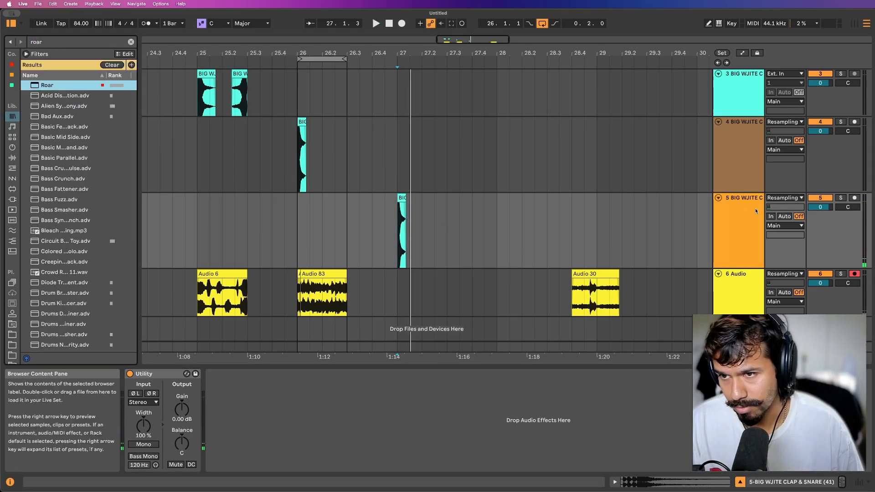
key(Return)
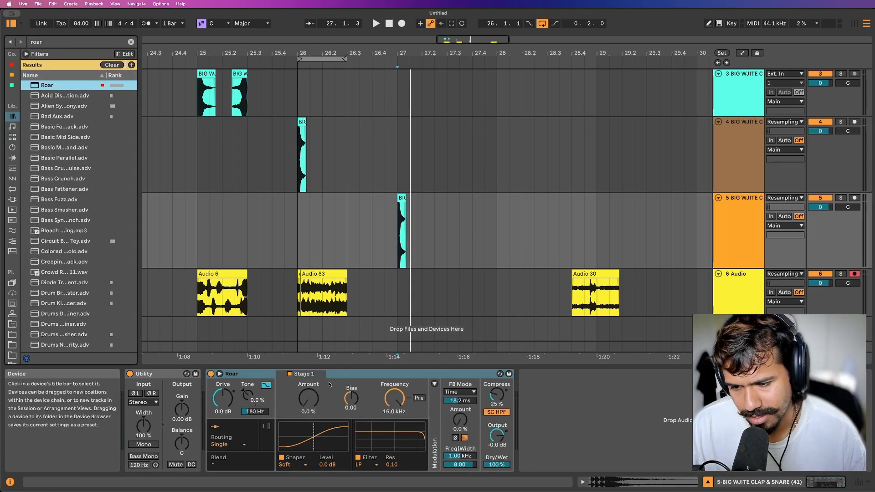
Loop 27.1.1 to 28.1.1 on track 5 and, during playback, set Roar's feedback to 100% with a 1.00 ms time.
drag(400, 214, 496, 217)
key(super+l)
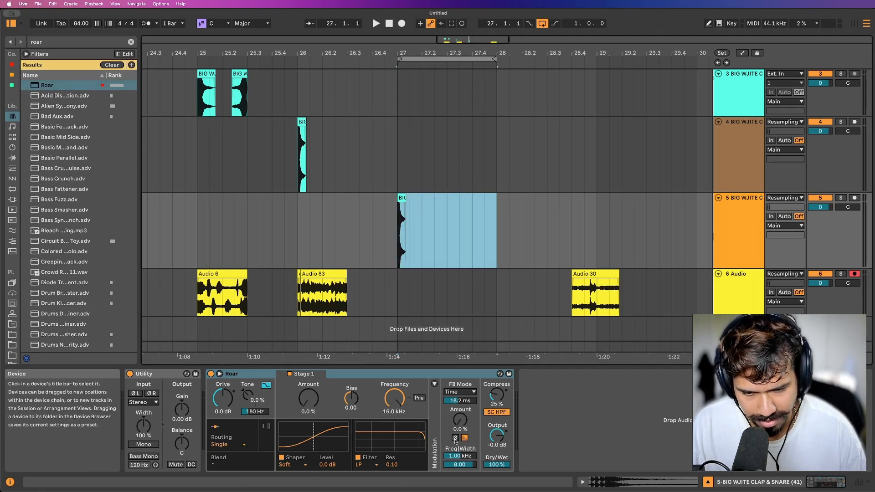
key(space)
drag(459, 419, 460, 411)
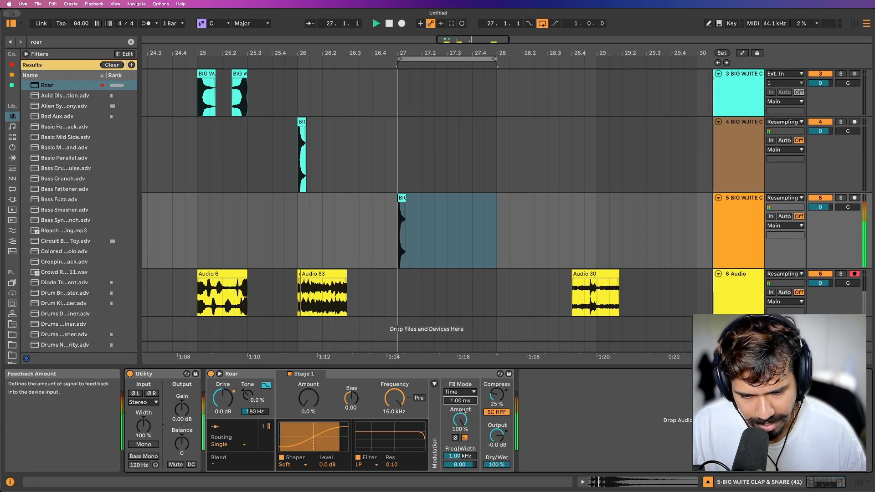
While auditioning the loop repeatedly, set Roar's feedback filter frequency to 3.28 kHz and its width to 5.02.
key(space)
key(space)
key(space)
key(space)
key(space)
key(space)
key(space)
key(space)
key(space)
drag(460, 456, 460, 431)
key(space)
key(space)
key(space)
key(space)
key(space)
key(space)
key(space)
key(space)
drag(460, 464, 460, 472)
key(space)
key(space)
key(space)
key(space)
key(space)
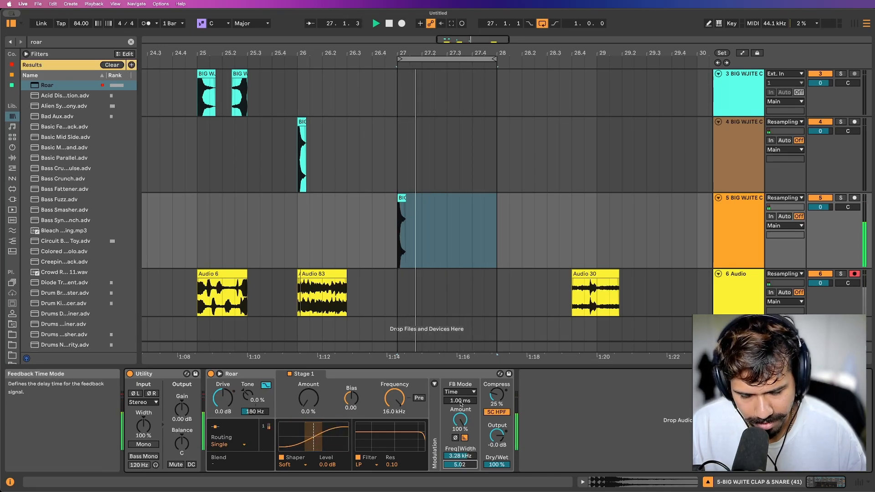
Set Roar's feedback time to 19.3 ms and audition the looped clap.
mouse_move(460, 400)
mouse_down()
mouse_move(460, 354)
mouse_move(461, 385)
mouse_up()
key(space)
key(space)
key(space)
key(space)
Set Roar's Noise modulator to S & H, assign it to Fb Time at 100 in the modulation matrix, and audition it.
click(435, 384)
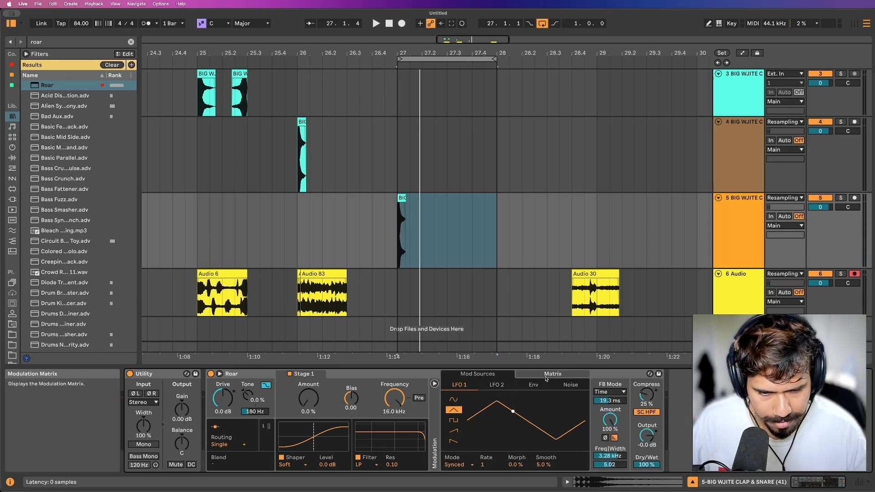
click(570, 385)
click(458, 427)
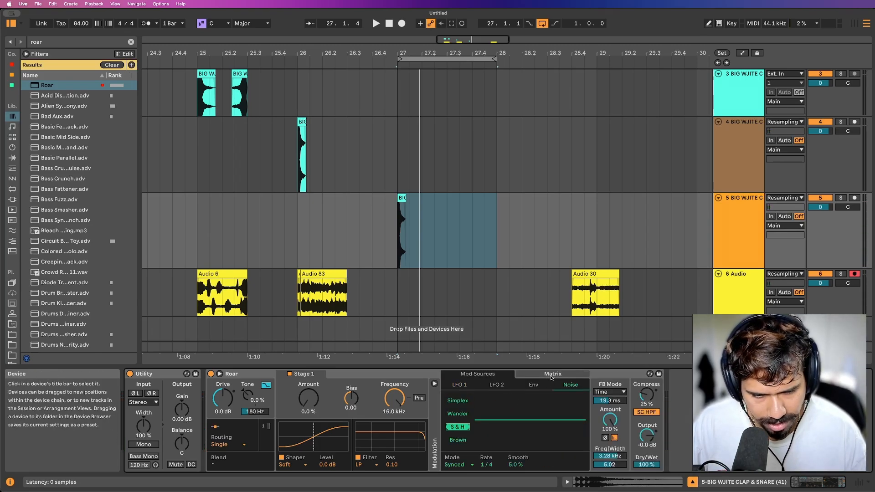
click(552, 376)
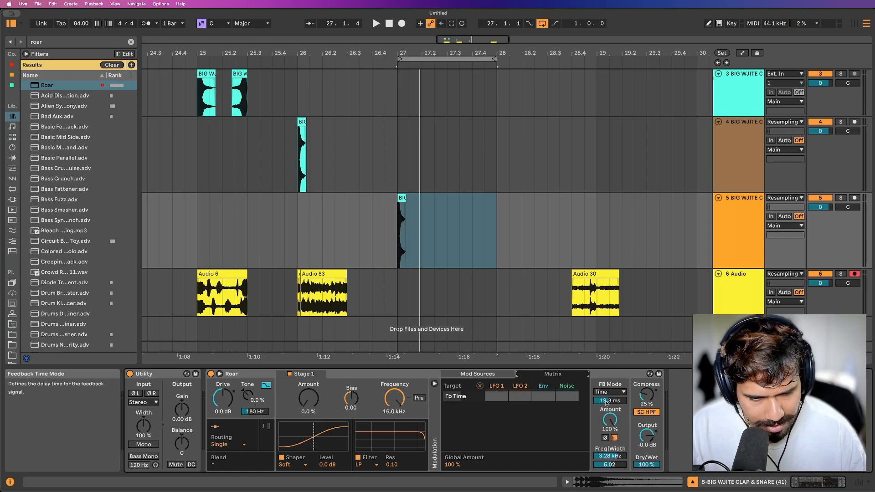
drag(567, 396, 567, 365)
key(space)
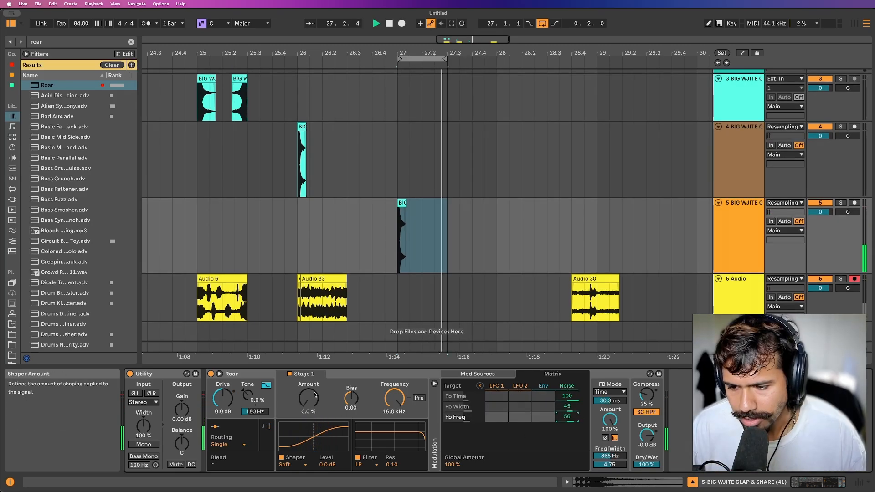
Set Roar's drive to 6.0 dB and its tone amount to 33% during playback.
click(222, 402)
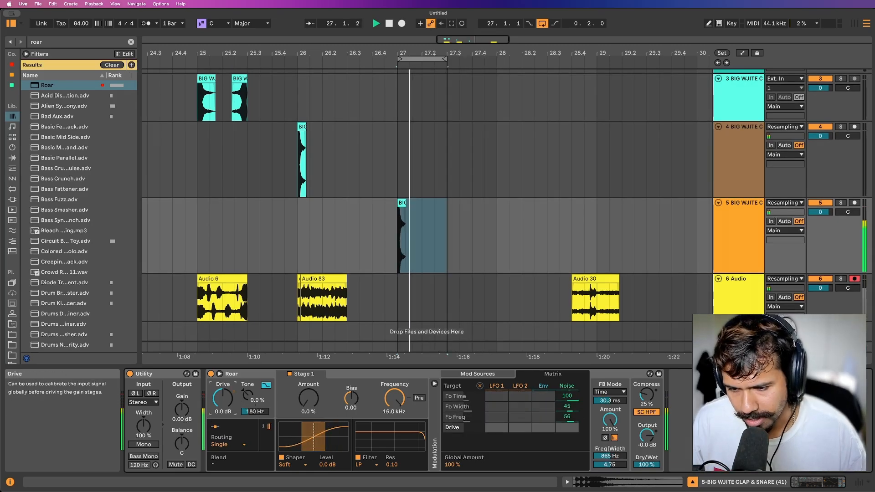
text(6)
key(Return)
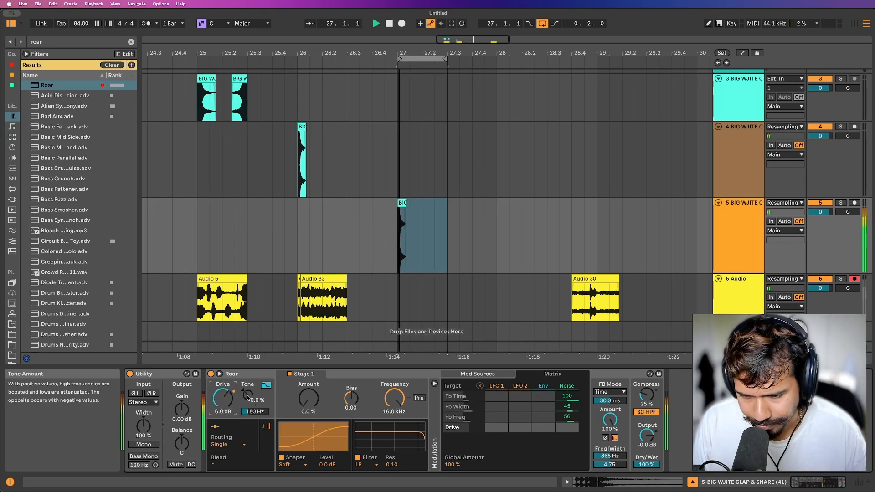
drag(248, 397, 247, 385)
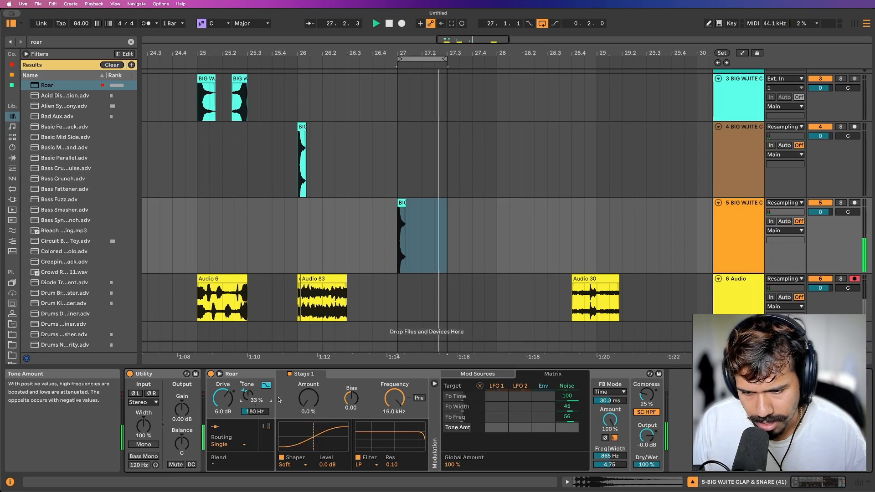
Set Roar's Stage 1 shaper to Poly with a 25% amount and a bias of 0.25.
drag(309, 397, 308, 392)
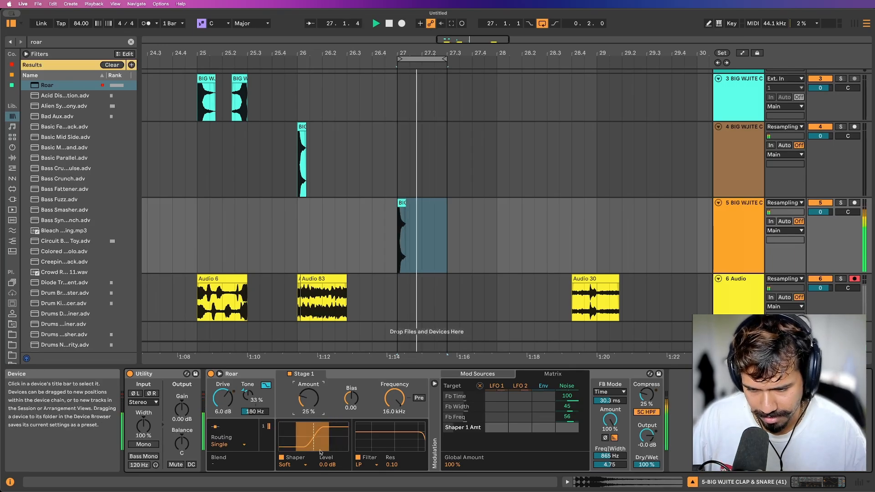
click(290, 464)
click(300, 424)
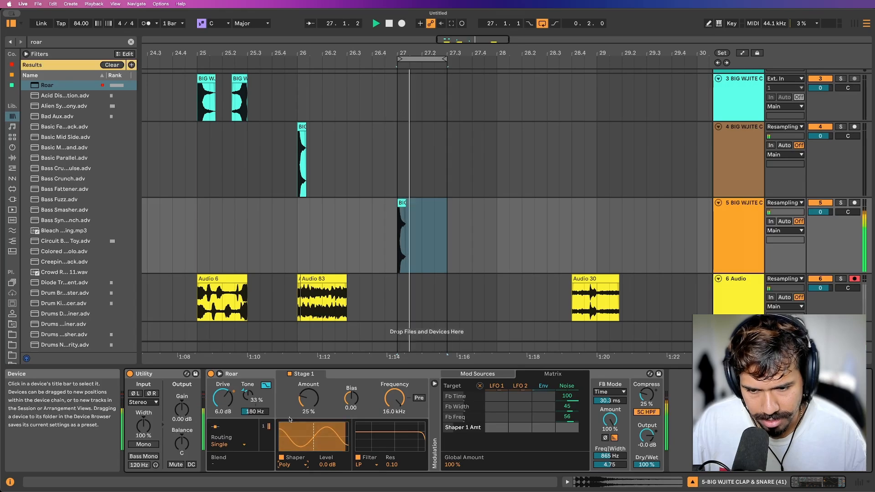
drag(351, 398, 353, 404)
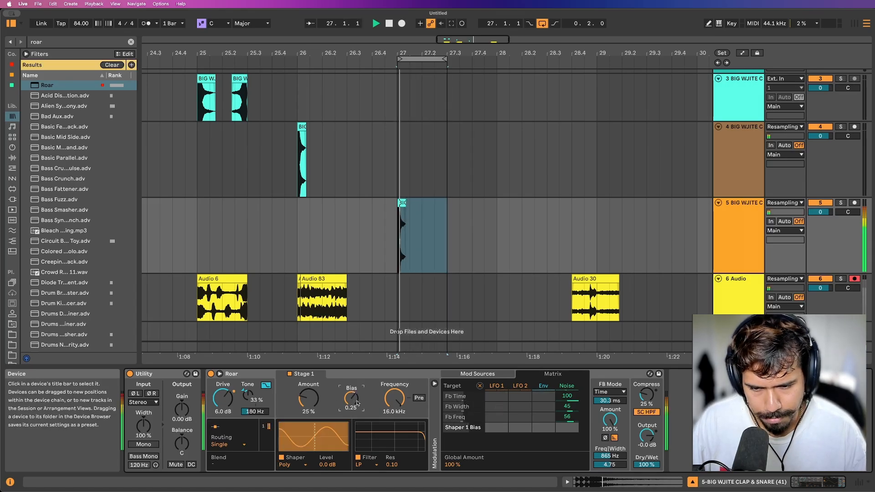
Modulate Roar's Shaper 1 Bias from Noise by 45, with the shaper amount at 36% and filter resonance at 0.37.
drag(565, 429, 565, 409)
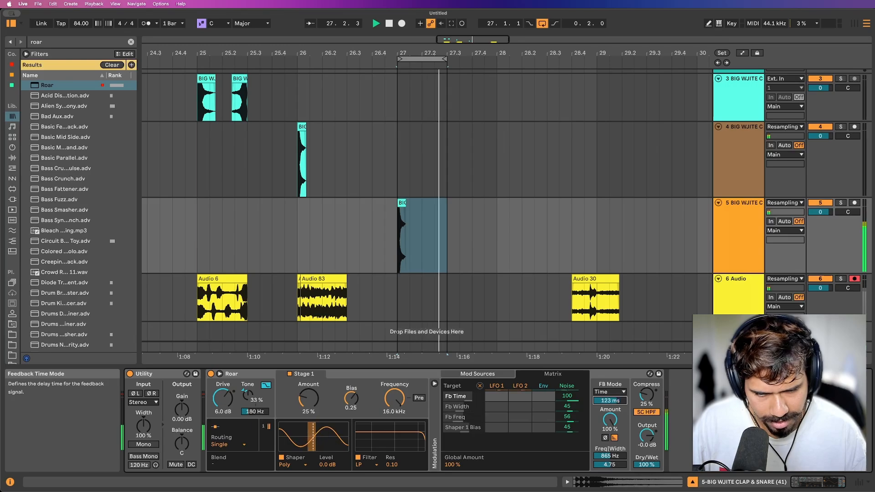
click(309, 398)
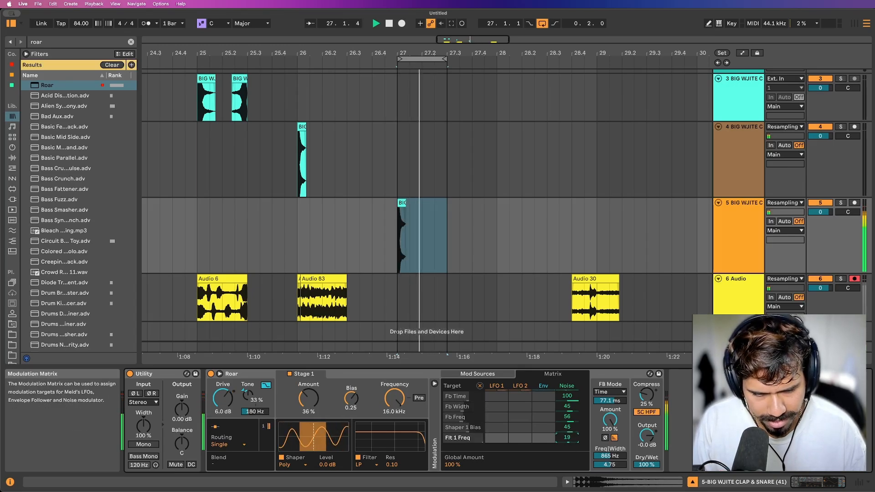
drag(391, 465, 391, 455)
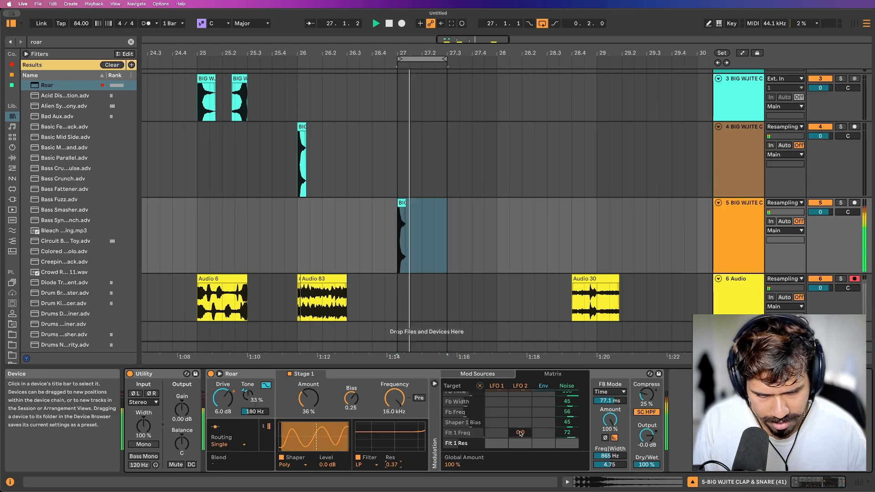
Switch Roar's Noise modulator to Free mode with a 2.46 Hz rate and 28% smoothing.
click(478, 374)
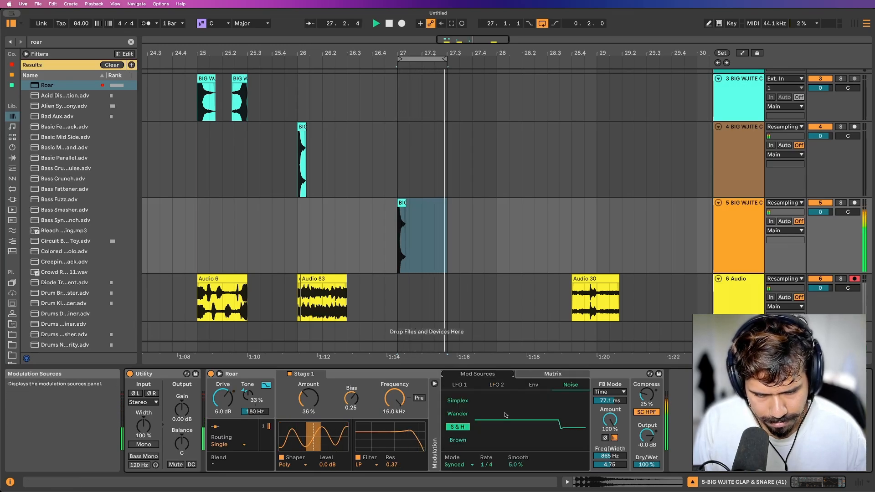
click(455, 464)
click(460, 426)
drag(490, 464, 491, 460)
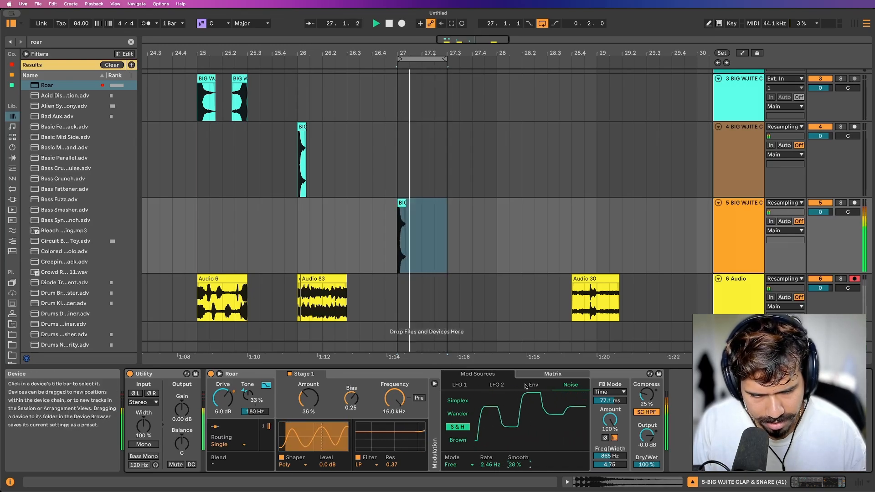
Search the browser for "ott", load OTT.adv after Roar on track 5, and adjust its global output level.
key(super+f)
text(ot)
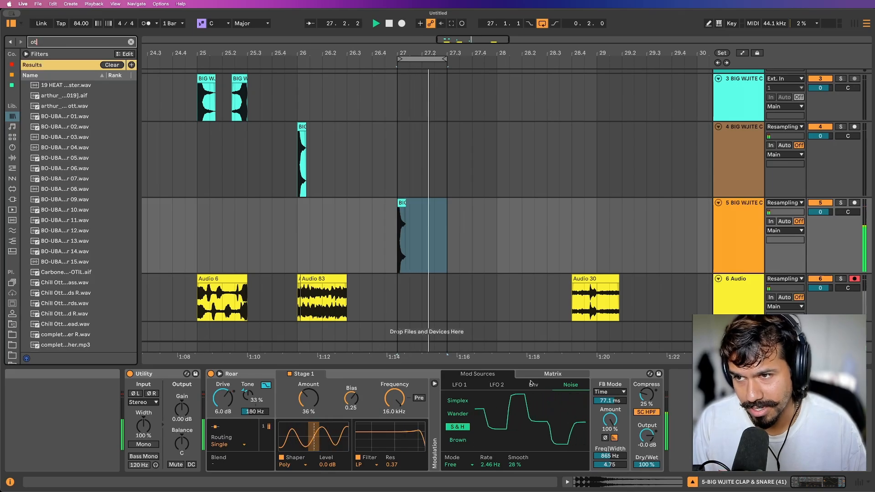
text(t)
key(Down)
key(Down)
key(Down)
key(Down)
key(Down)
key(Down)
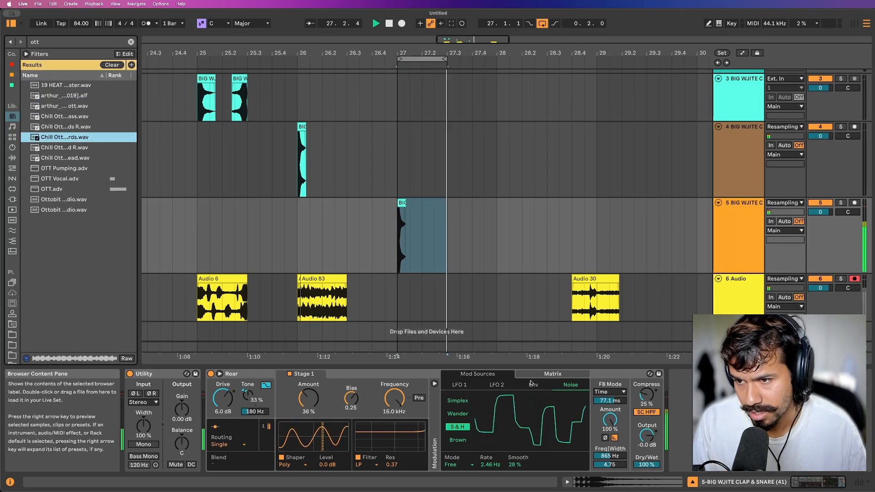
key(Down)
key(Down)
key(Down)
key(Down)
key(Down)
key(Return)
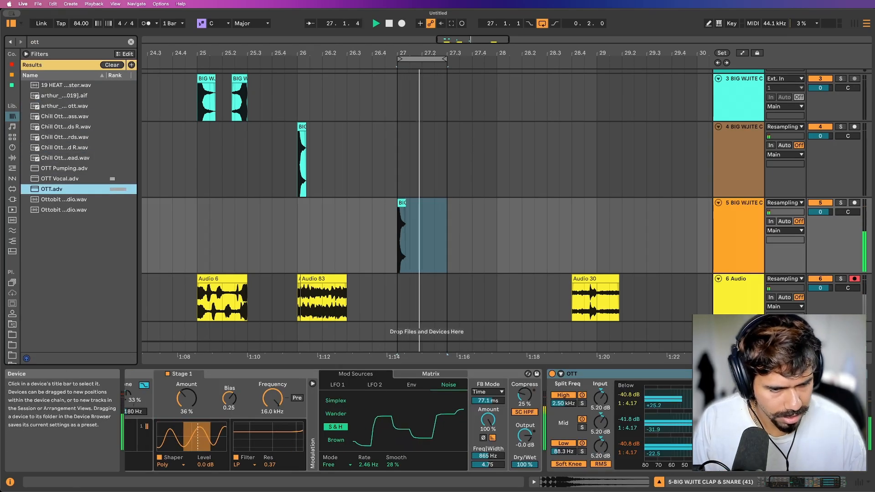
click(850, 398)
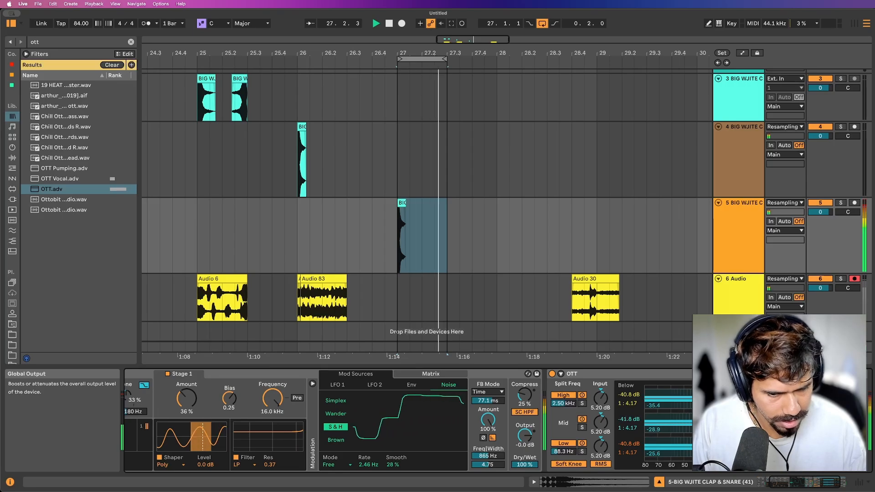
scroll(564, 374, right, 3)
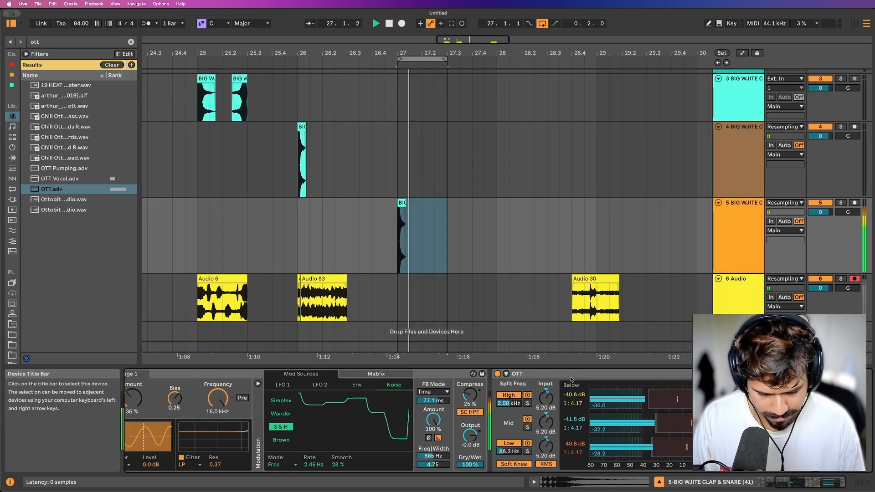
Search the browser for "shif" and load the Shifter effect after OTT on track 5.
key(super+f)
text(shif)
key(Down)
key(Down)
key(Return)
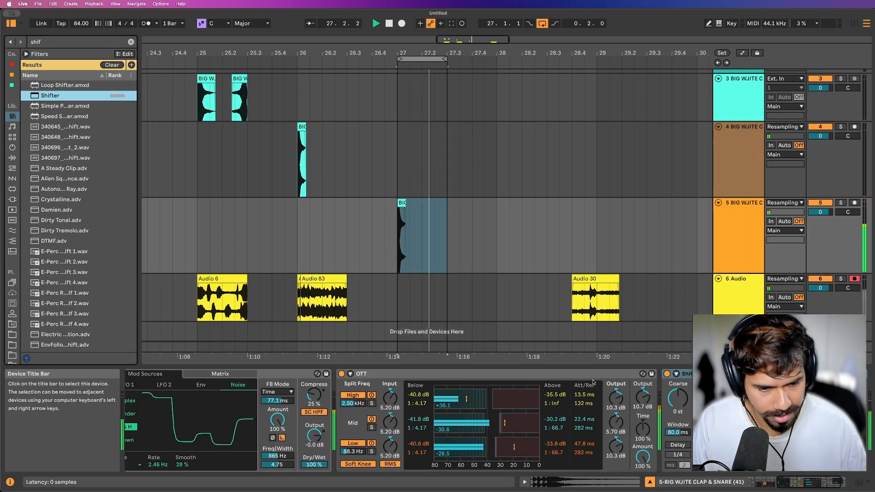
Enable Shifter's delay in milliseconds mode, set the window to 18.9 ms and return the coarse pitch to 0 st.
drag(682, 398, 681, 378)
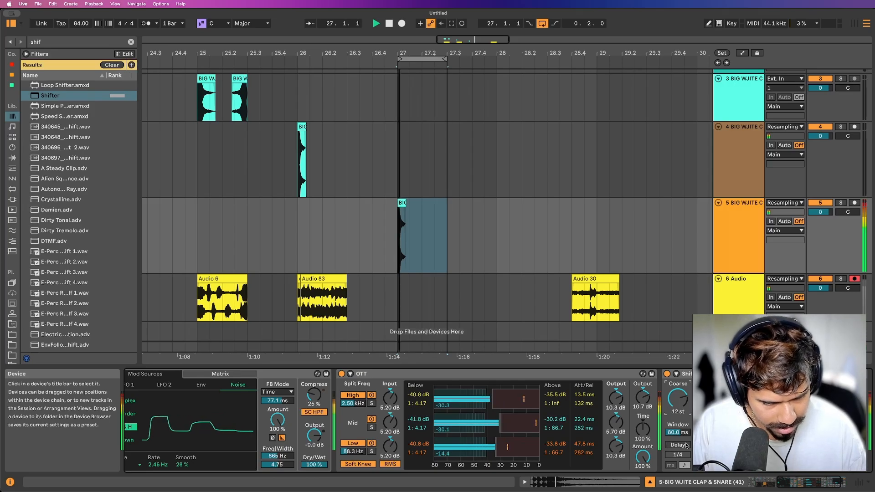
click(668, 445)
click(672, 465)
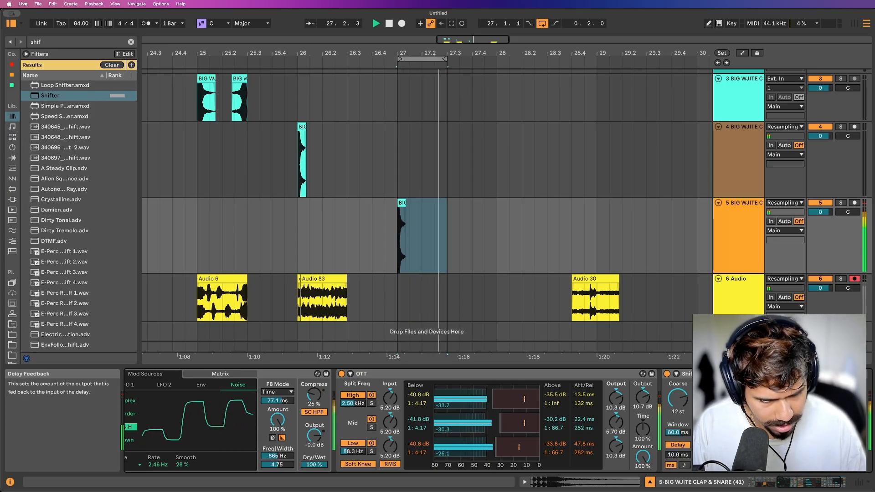
drag(677, 432, 678, 435)
click(677, 399)
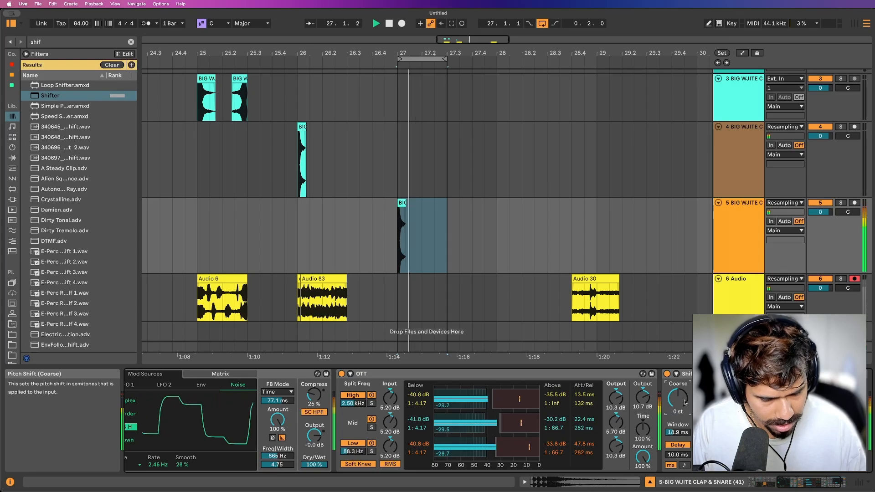
Move Shifter ahead of OTT in track 5's device chain, directly after Roar.
drag(685, 373, 344, 419)
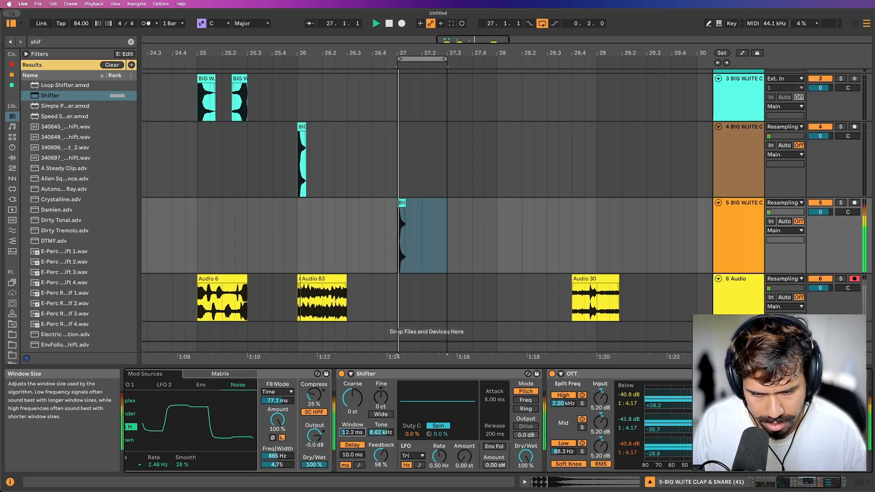
scroll(363, 433, left, 10)
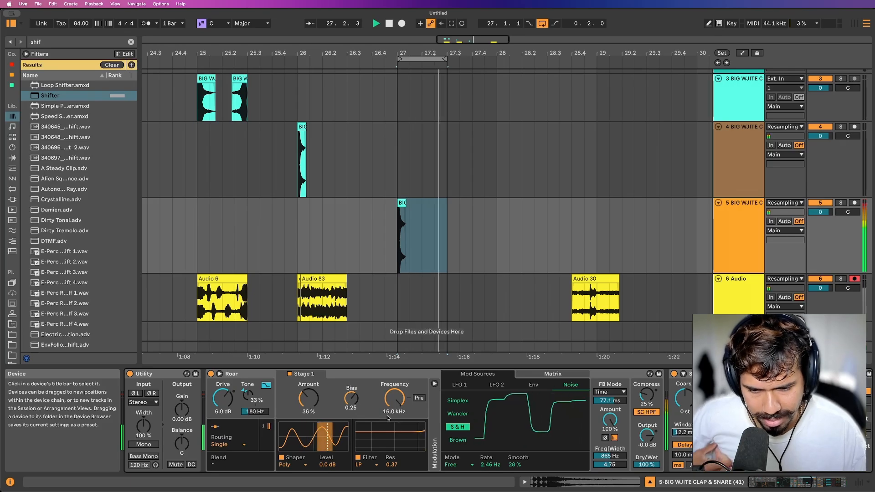
scroll(411, 401, right, 2)
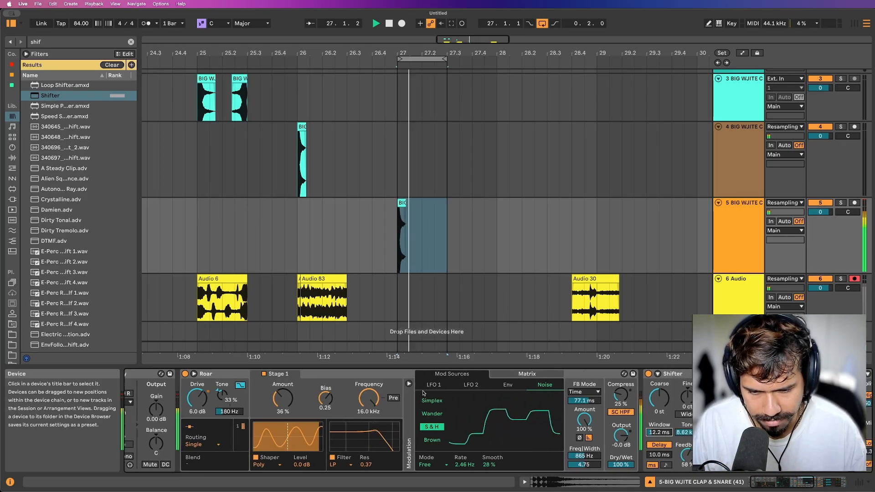
scroll(456, 399, right, 4)
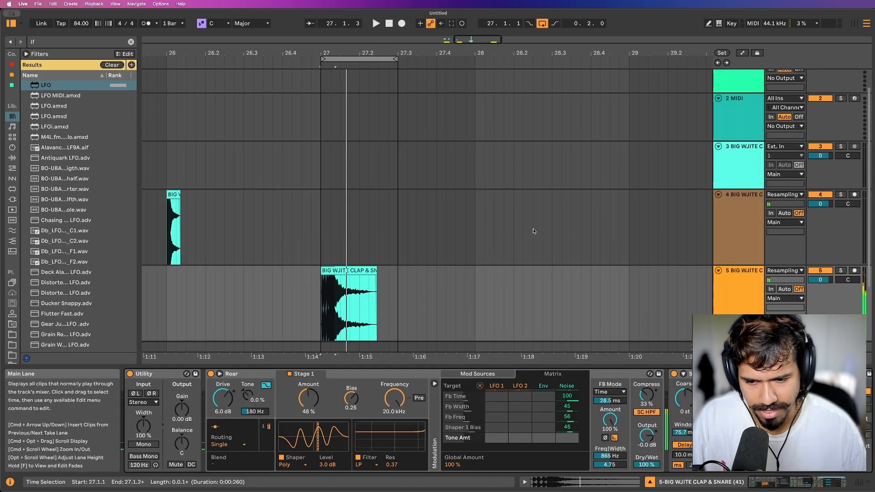
scroll(372, 225, down, 3)
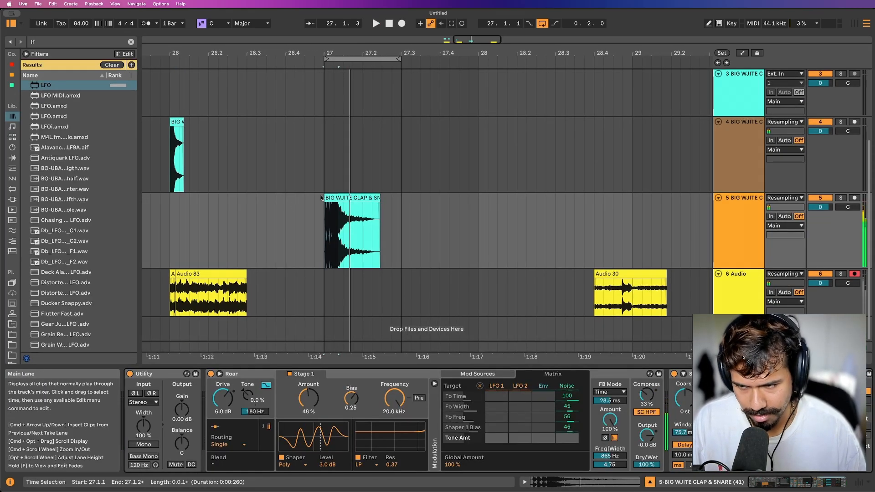
key(super+f)
text(k)
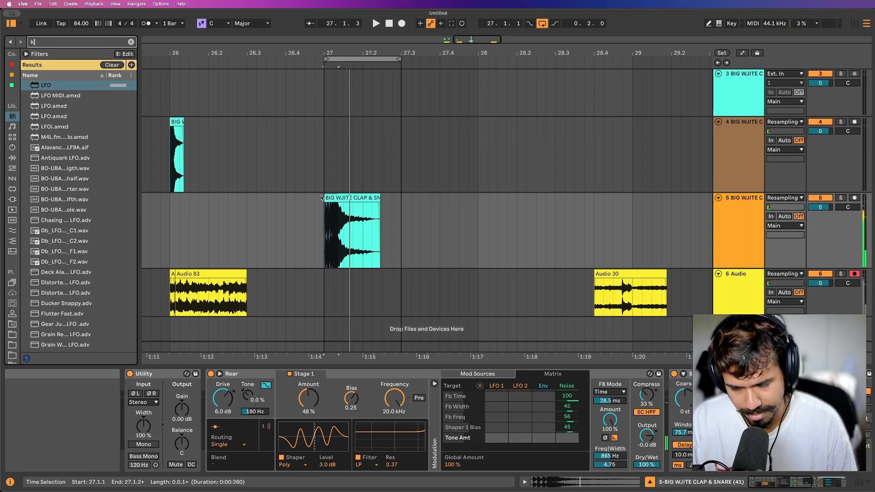
text(ick)
Place 7eleven - Dance The Slurp.wav from the Breaks folder at 27.1.1 on track 5, remove everything after 27.3.1, and play it.
drag(80, 152, 322, 225)
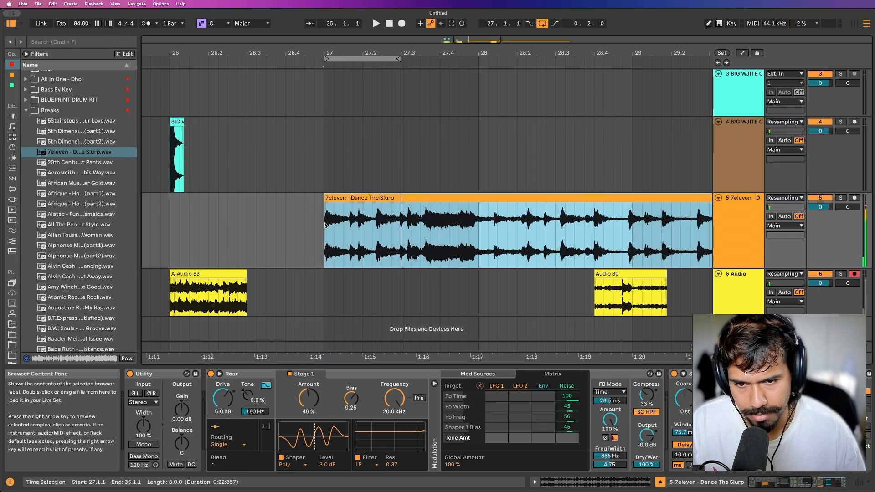
click(400, 220)
key(super+e)
click(419, 196)
key(Delete)
key(space)
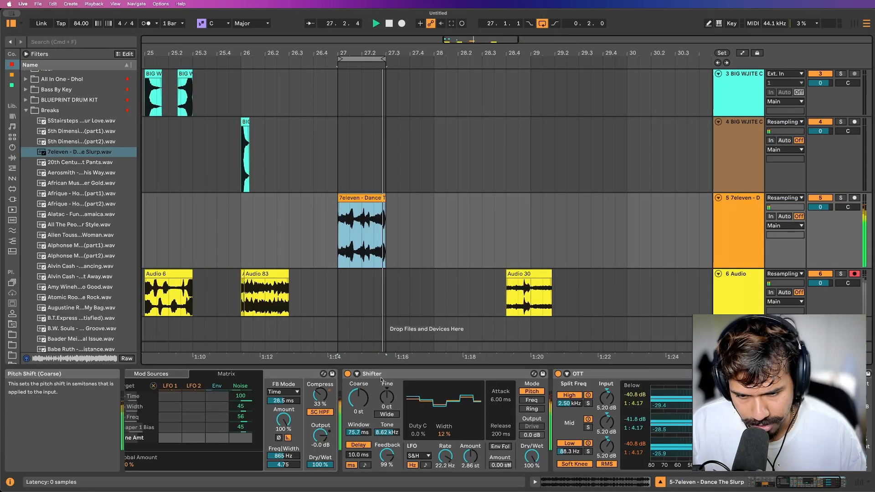
Turn off transient looping in the Dance The Slurp clip's Beats warp settings and set the transient envelope to 17.
scroll(381, 380, left, 3)
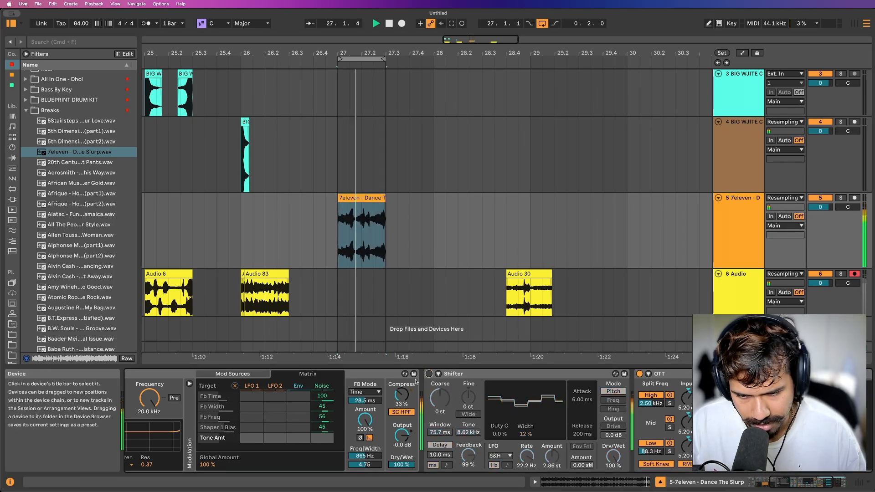
scroll(429, 379, left, 5)
double_click(369, 215)
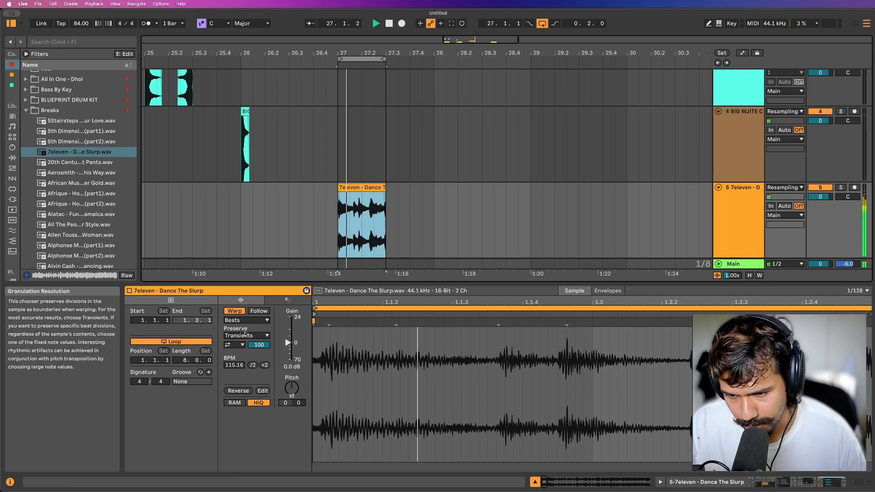
click(235, 345)
click(234, 354)
drag(258, 345, 259, 353)
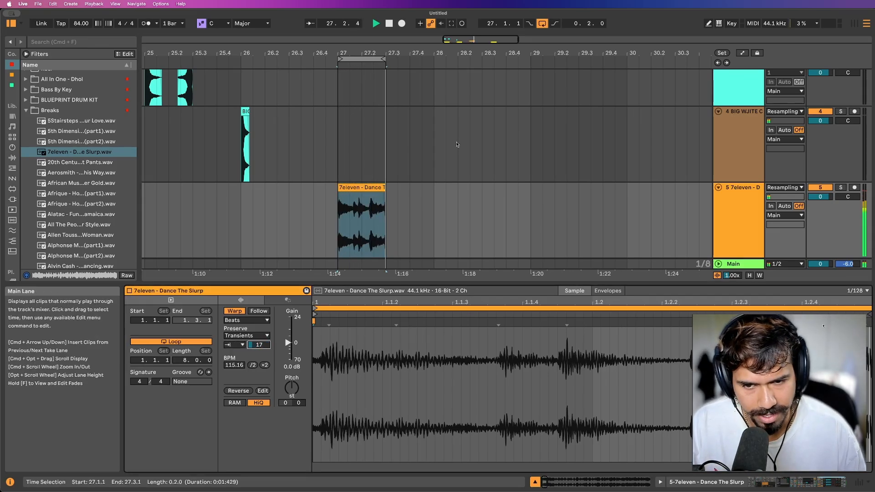
Set Roar's shaper amount to 26% and bias to 0.06 on track 5, and adjust its feedback amount.
scroll(456, 143, down, 3)
double_click(739, 116)
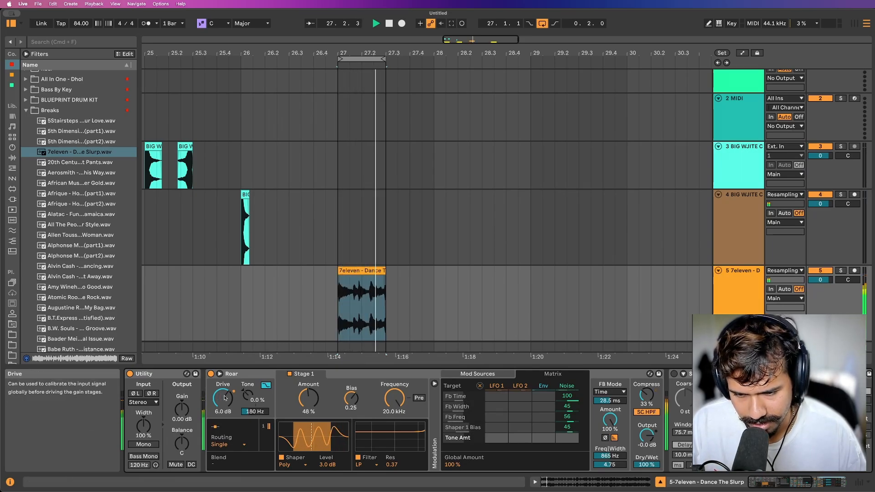
drag(311, 416, 311, 424)
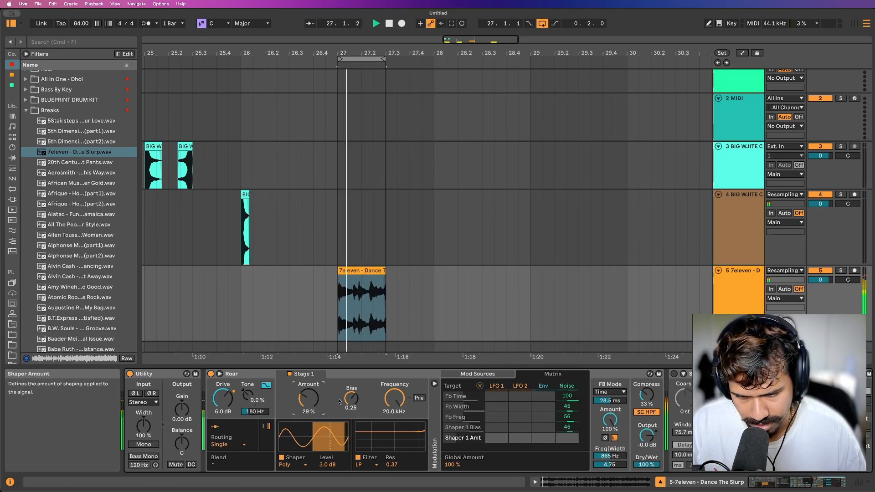
drag(349, 400, 311, 401)
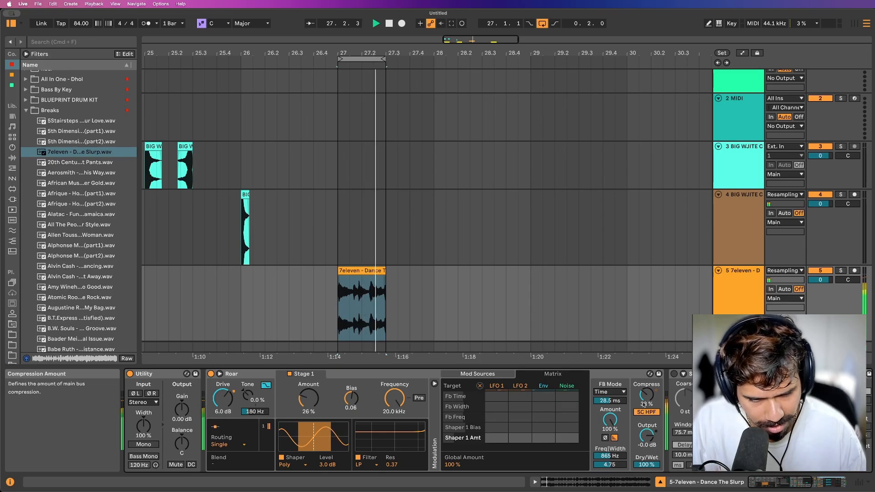
drag(609, 400, 610, 412)
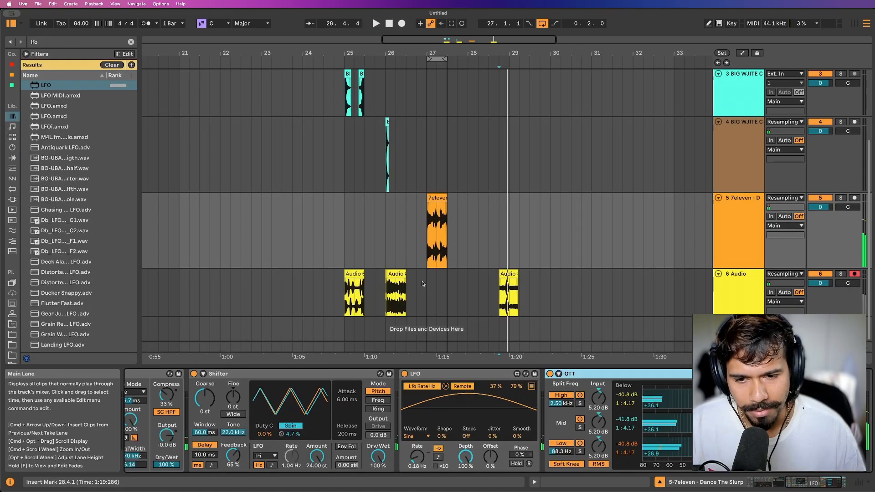
Move the Audio 30 clip from track 6 to a new track below and extend both its edges to reveal the longer recording.
click(393, 277)
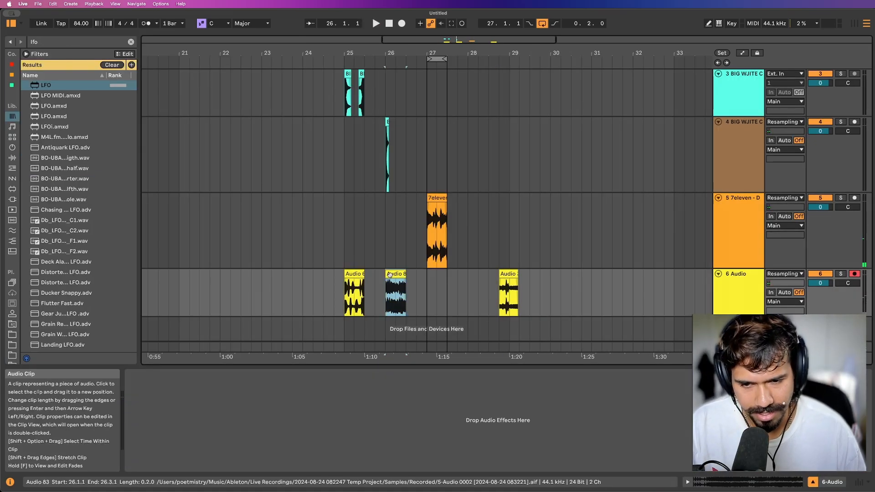
mouse_move(391, 275)
mouse_down()
mouse_move(619, 285)
mouse_move(413, 292)
mouse_move(391, 277)
mouse_up()
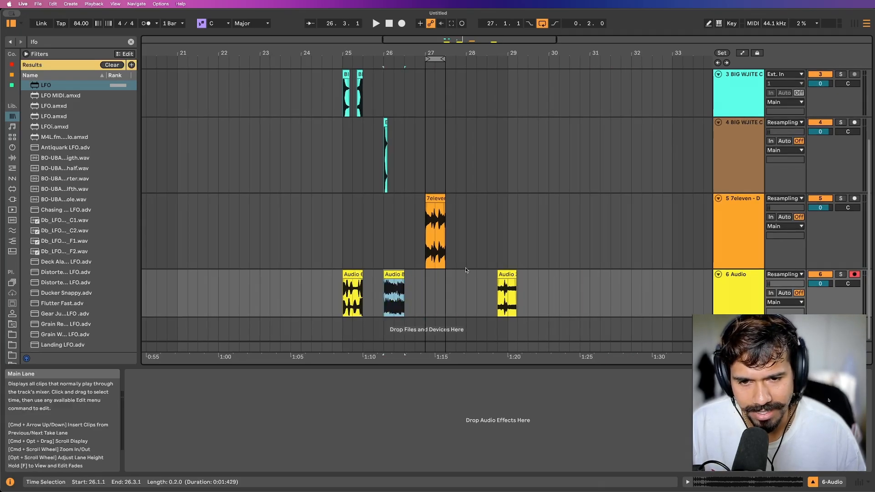
scroll(466, 270, up, 3)
click(718, 198)
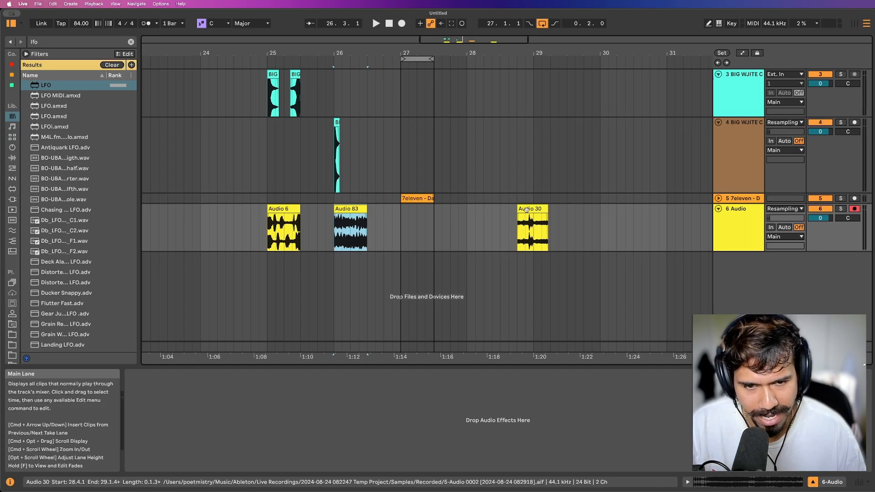
drag(527, 209, 354, 223)
drag(416, 224, 241, 272)
scroll(500, 271, down, 8)
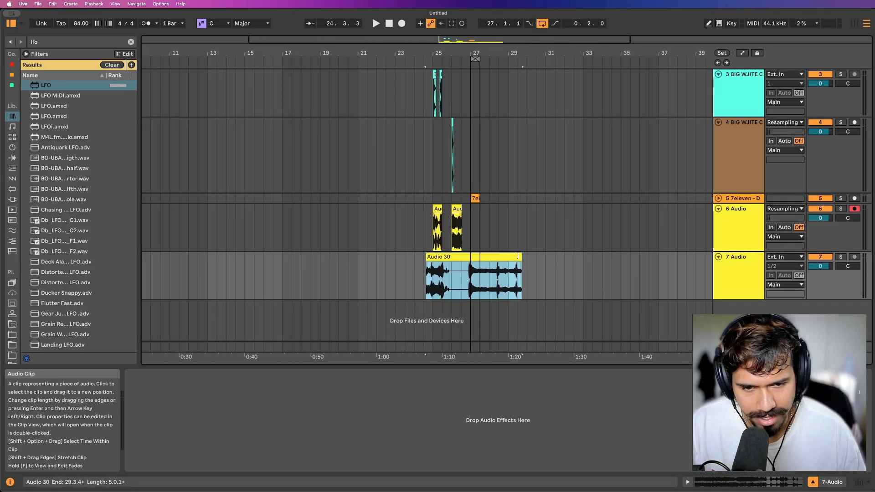
drag(518, 256, 626, 256)
drag(468, 257, 232, 273)
Fold and deactivate the four tracks above the Audio 30 track, and delete the two empty MIDI tracks.
click(729, 219)
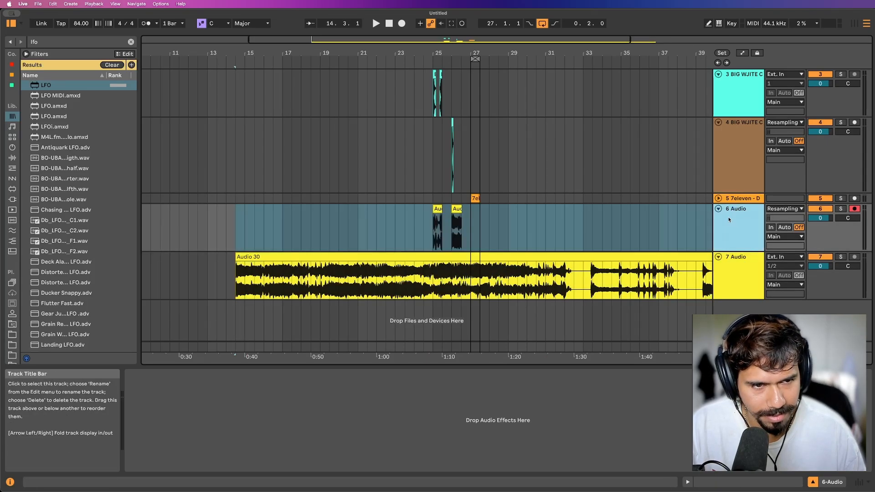
shift+click(719, 103)
key(Left)
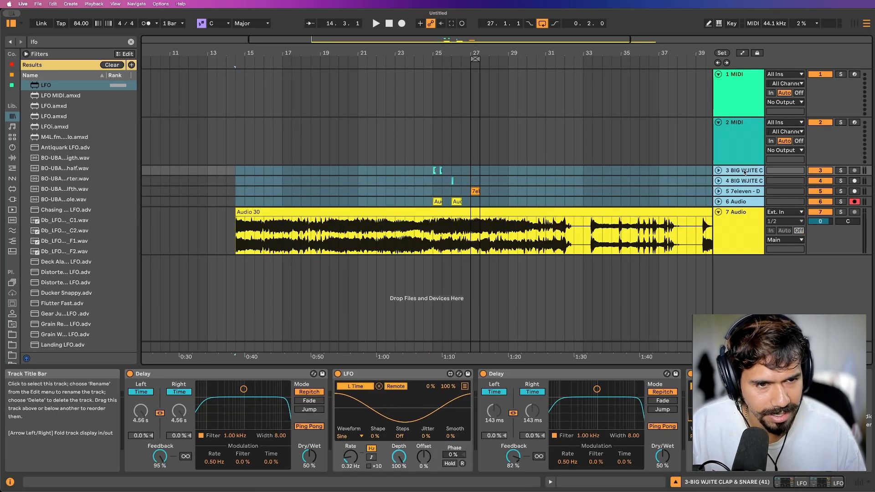
click(748, 123)
shift+click(750, 76)
key(Delete)
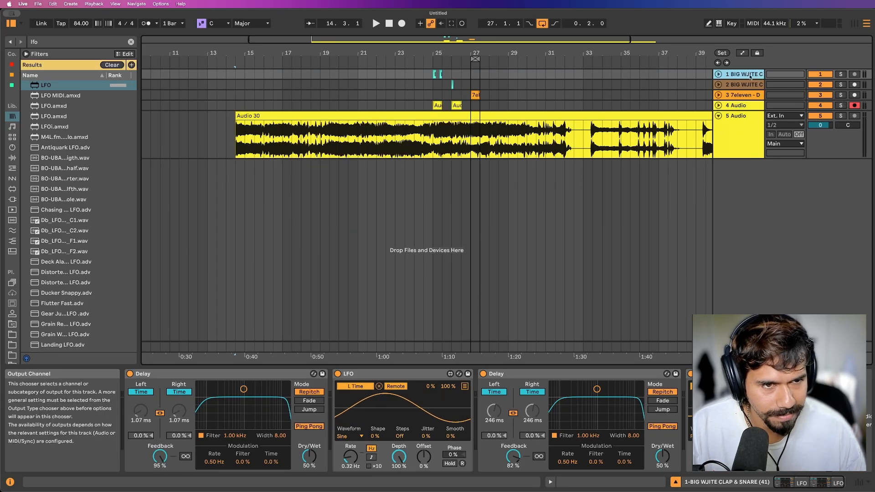
shift+click(739, 106)
click(812, 77)
Extend the start of Audio 30 back to bar 13 and play the recording from several positions.
click(283, 152)
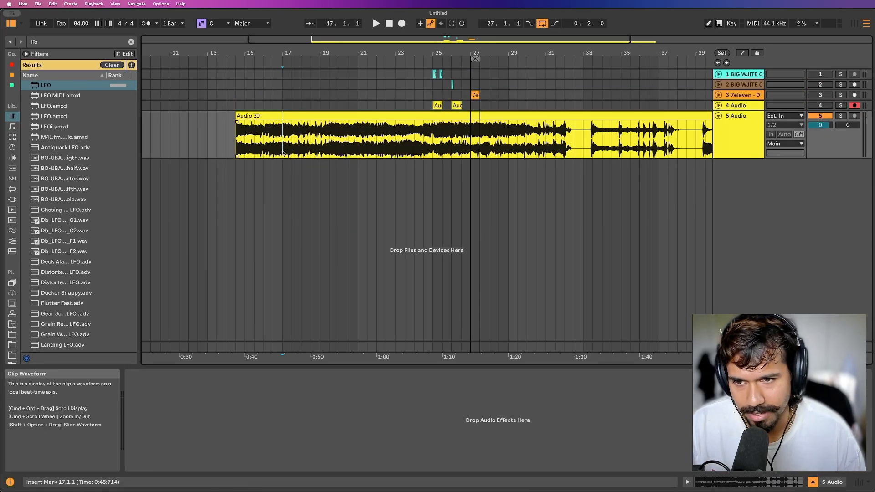
drag(237, 137, 211, 137)
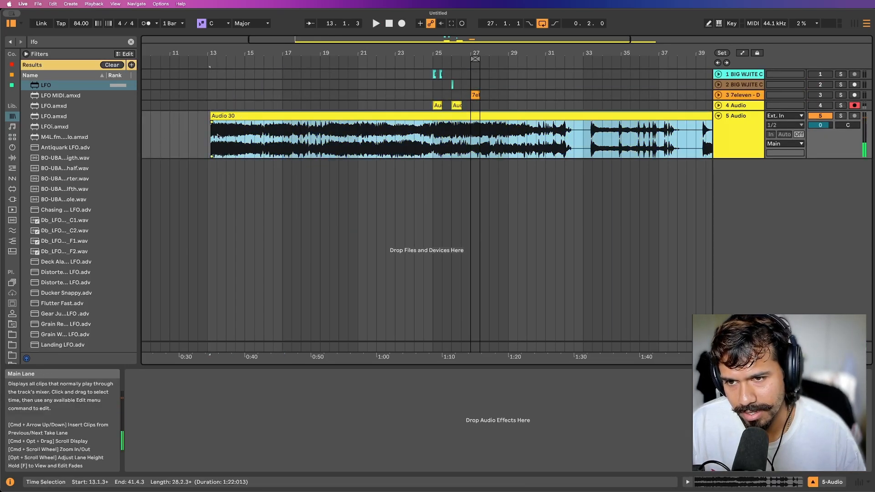
click(213, 139)
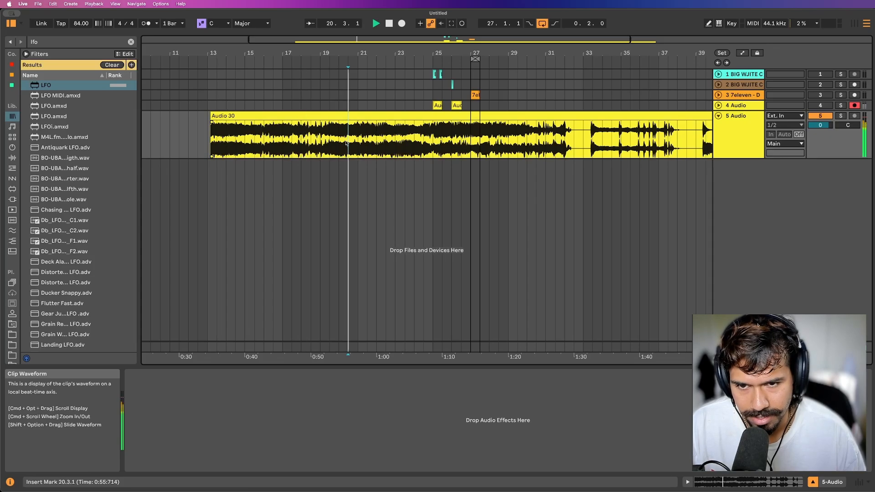
scroll(346, 143, right, 3)
click(360, 140)
key(space)
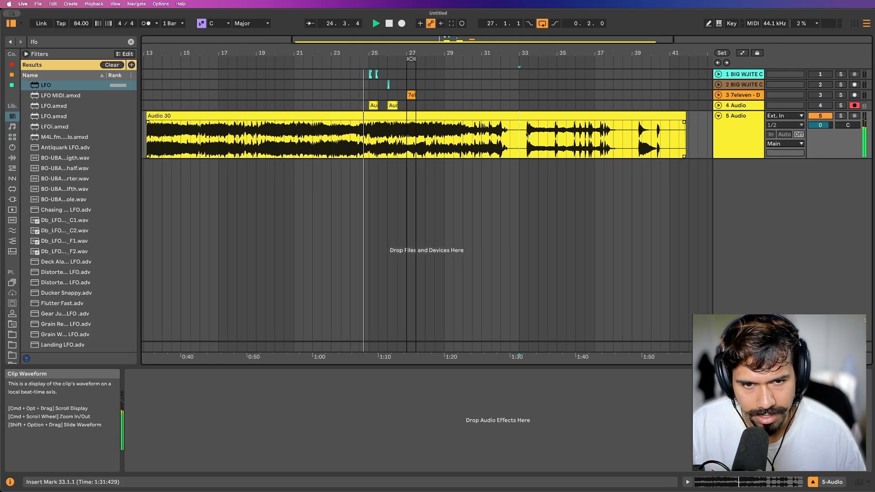
Trim Audio 30 down to the section from 21.1.1 to 23.1.1.
click(481, 116)
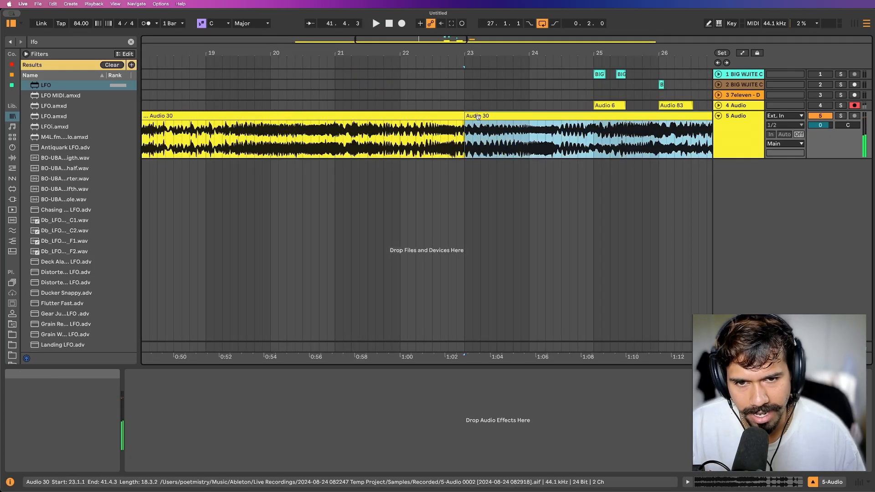
key(Delete)
click(335, 132)
key(super+e)
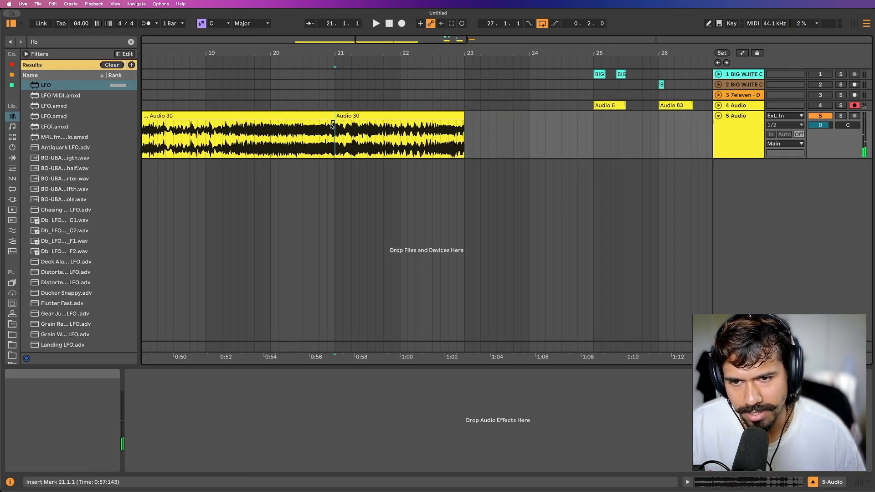
click(319, 116)
key(Delete)
click(358, 117)
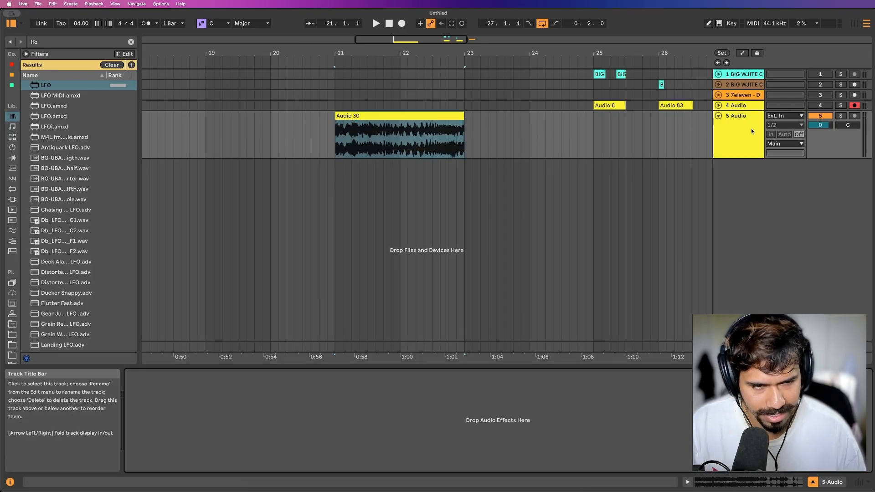
Search the browser for "nice" and place [LP] Nice Kick.wav at 21.1.1 on a new track below Audio 30.
key(super+f)
text(nice)
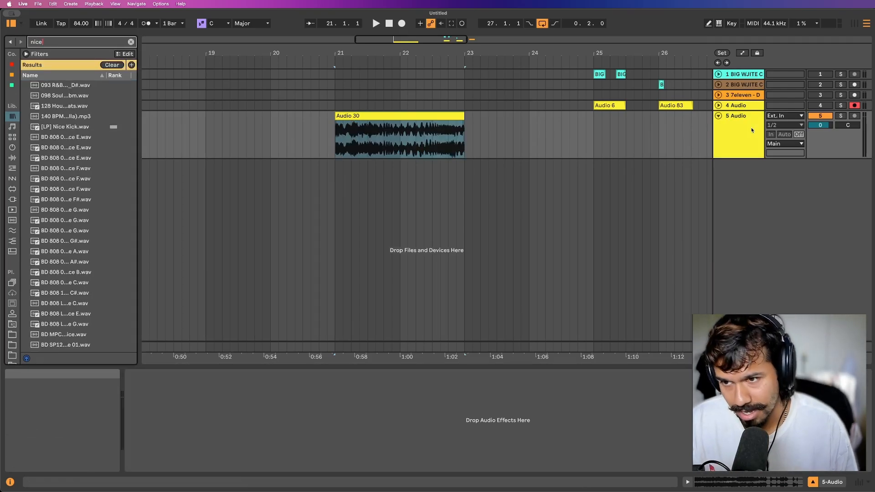
drag(69, 127, 342, 176)
scroll(309, 186, up, 3)
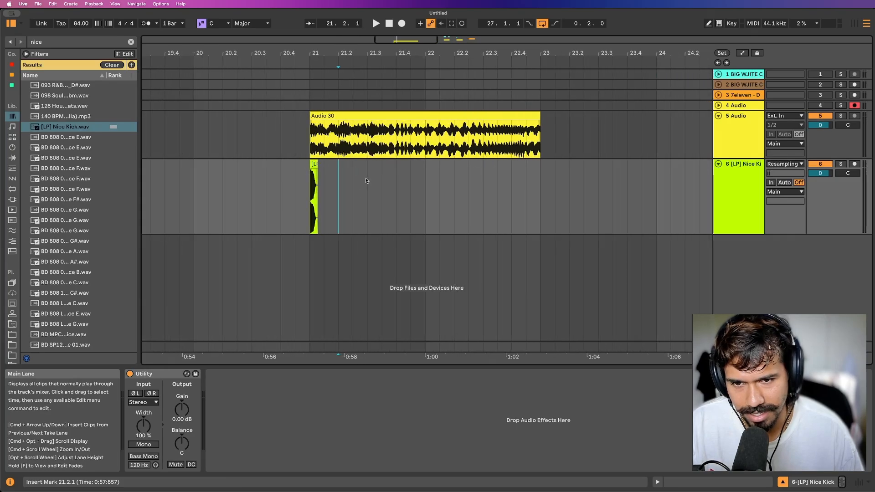
Insert an audio track between the Audio 30 and Nice Kick tracks and search the browser for "808".
click(736, 138)
key(super+t)
key(super+f)
text(808)
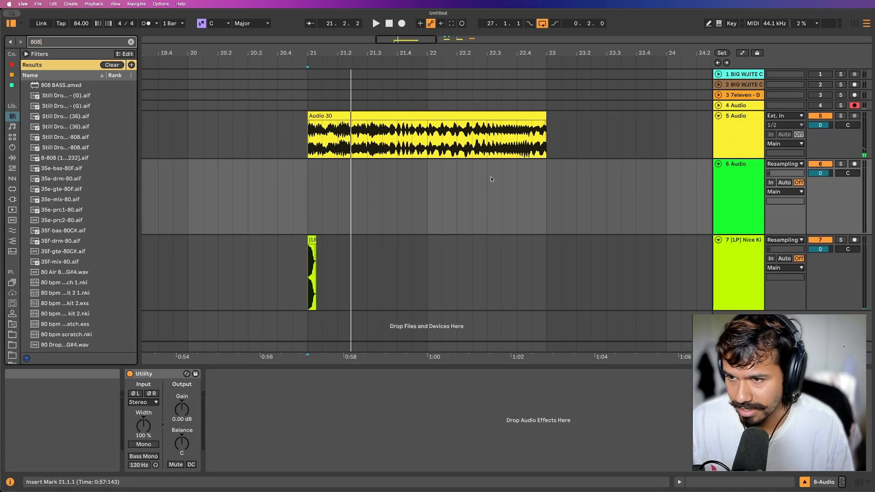
Audition the 808 samples and place 808 (35).wav on track 6, spanning 21.1.1 to 23.1.1.
click(68, 110)
click(71, 127)
scroll(71, 130, down, 8)
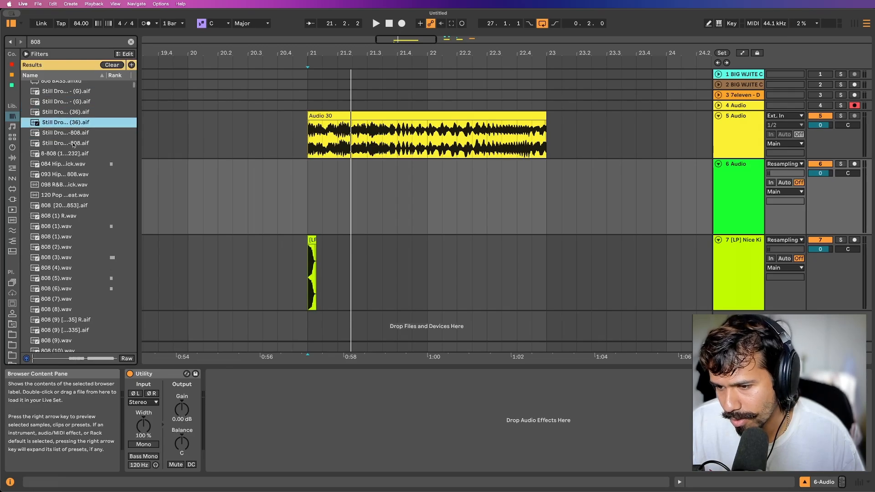
click(72, 139)
click(72, 162)
click(60, 183)
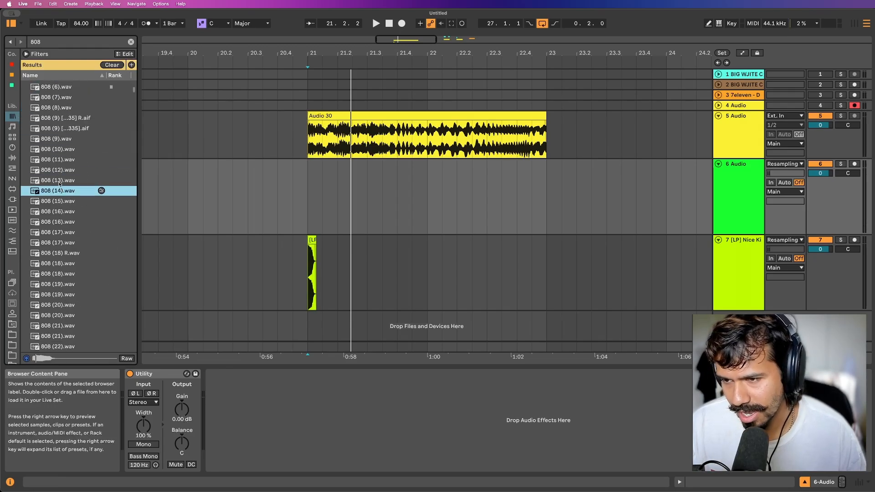
scroll(59, 183, down, 8)
click(60, 184)
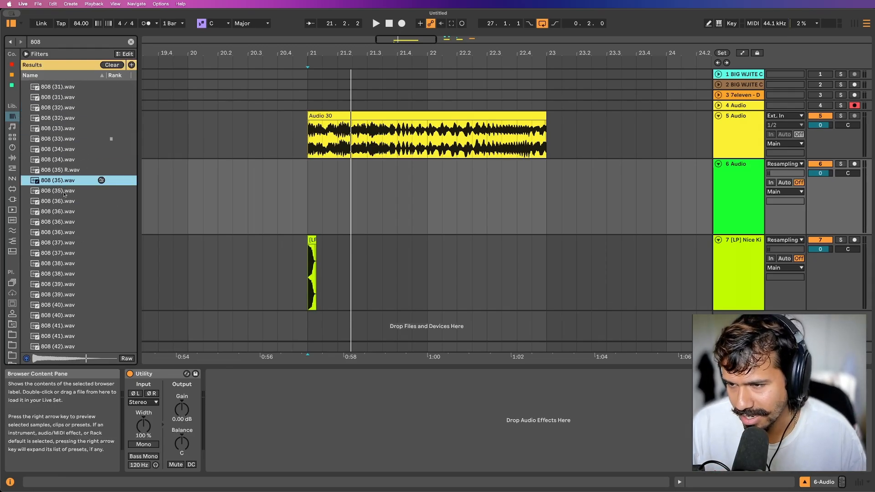
click(65, 199)
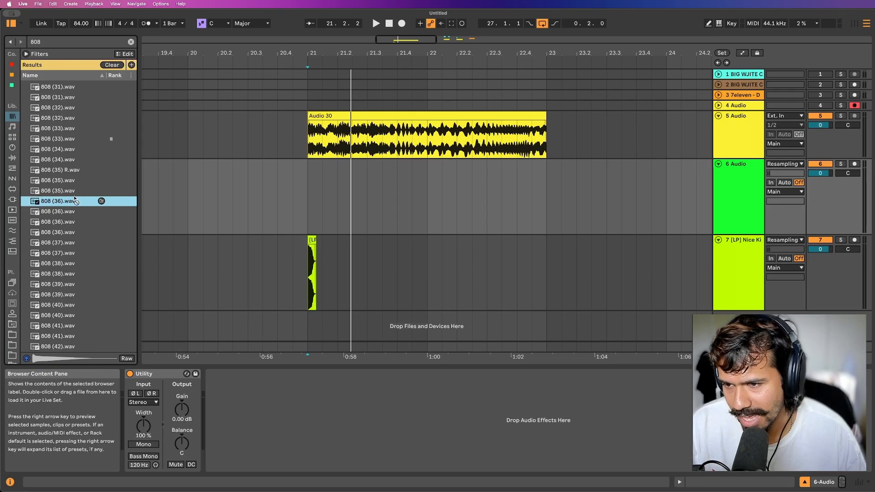
click(57, 191)
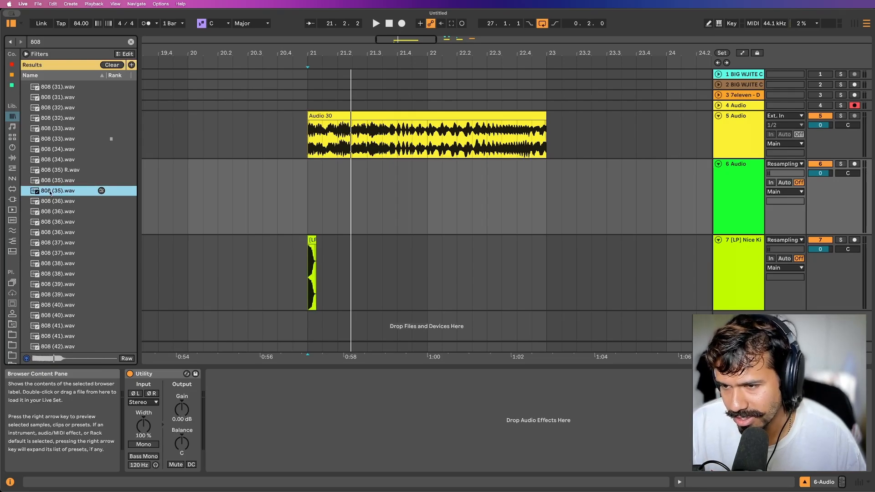
drag(50, 192, 315, 176)
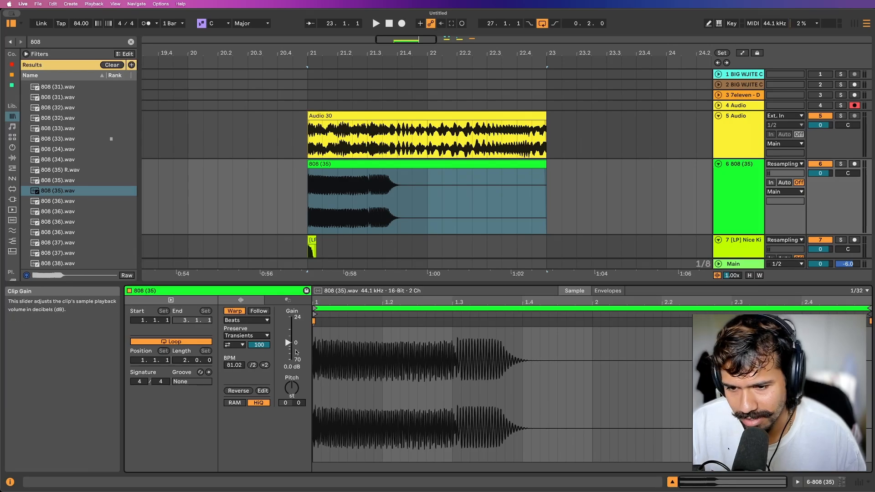
Set the 808 (35) clip's gain to 1.7 dB and its pitch to -4 semitones while playing the section.
drag(287, 343, 287, 340)
key(space)
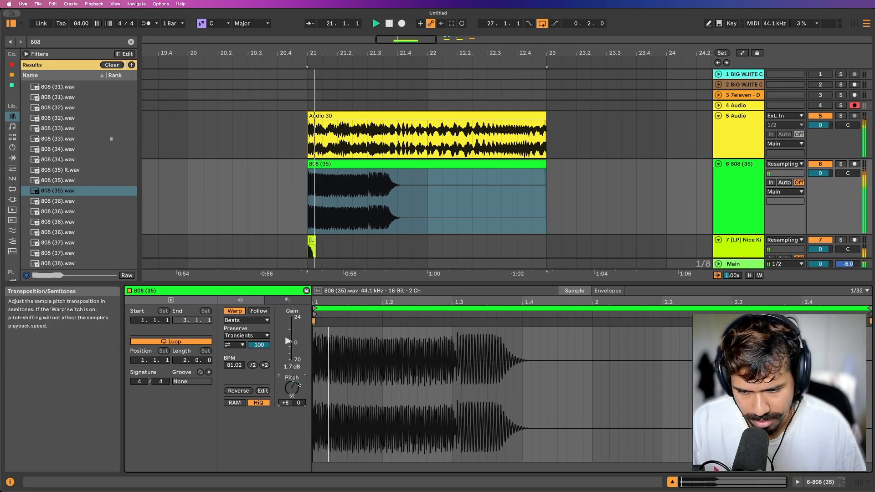
key(space)
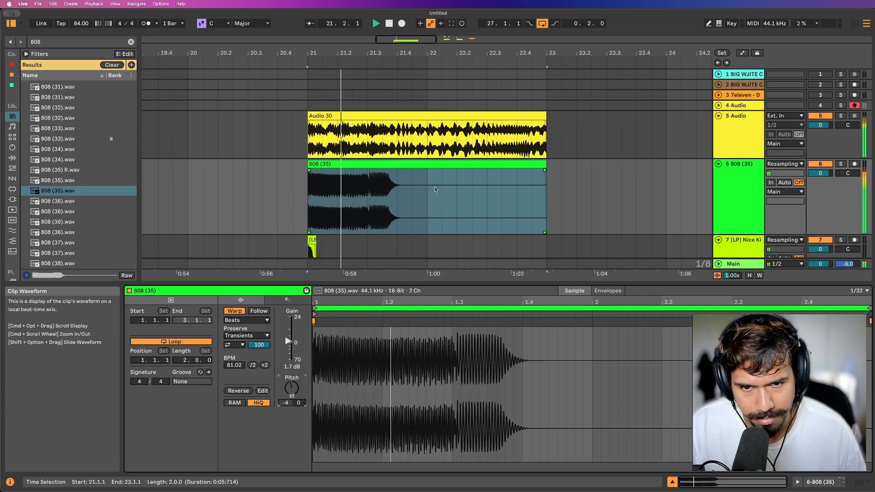
click(407, 165)
scroll(407, 166, down, 4)
scroll(407, 165, up, 4)
key(space)
click(427, 175)
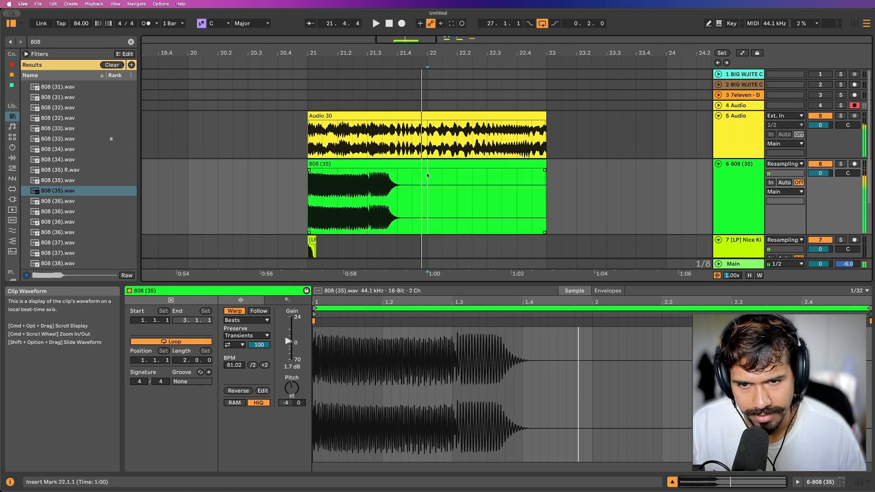
Copy the Nice Kick clip to 21.3.1 on track 7 and play the section from before bar 21.
scroll(439, 165, down, 4)
click(310, 215)
key(space)
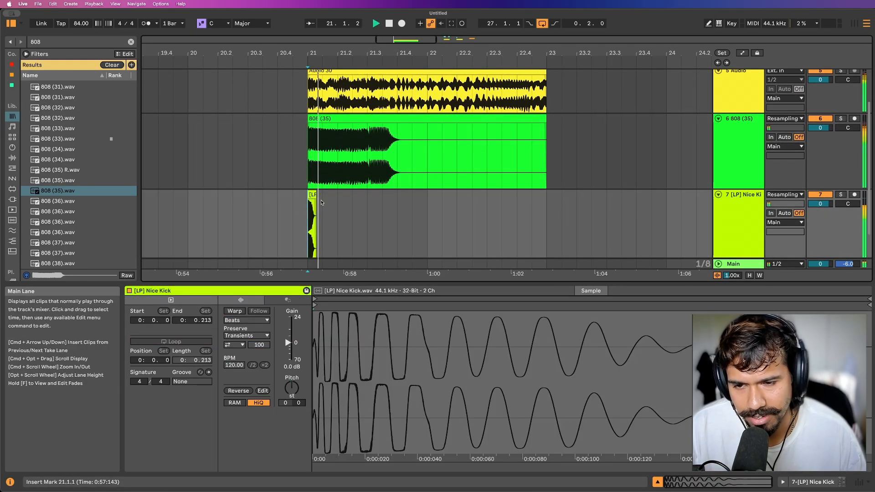
scroll(405, 181, up, 3)
key(space)
click(286, 196)
key(super+c)
click(358, 207)
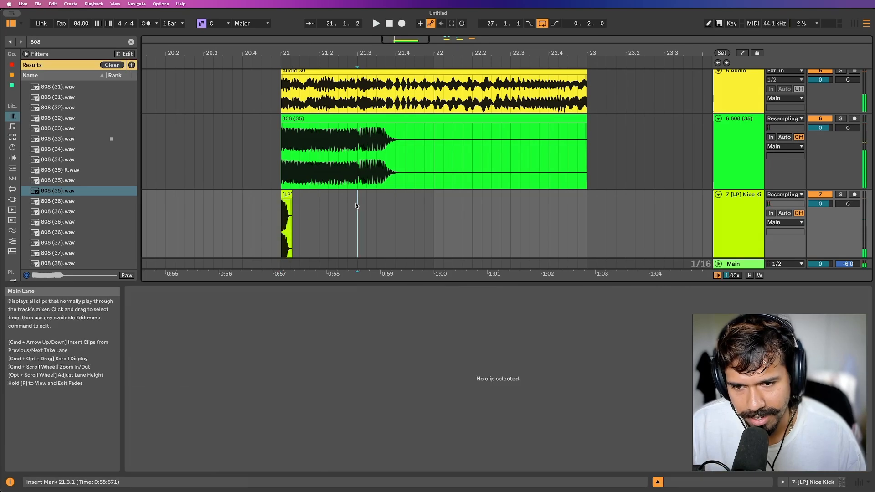
key(super+v)
click(264, 216)
key(space)
scroll(263, 217, down, 3)
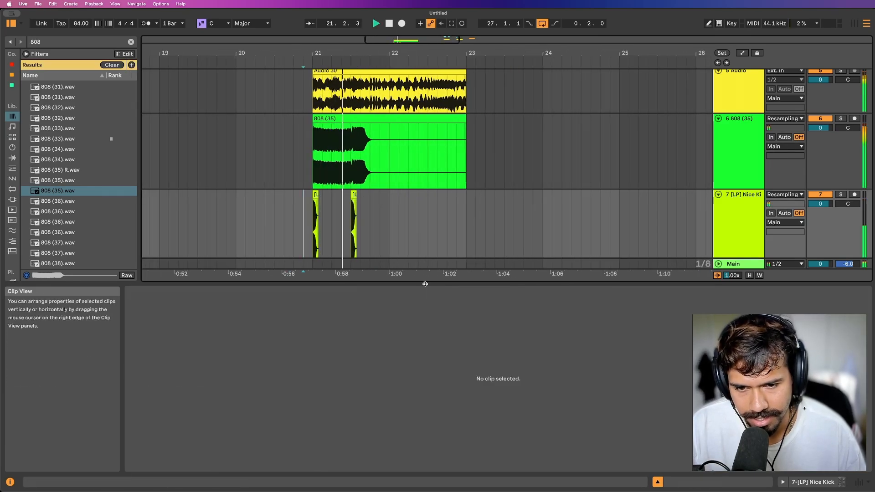
Enlarge the arrangement area and move the second Nice Kick clip to 21.2.3, playing the section from 21.1.1.
drag(425, 283, 425, 333)
scroll(333, 219, up, 3)
click(370, 214)
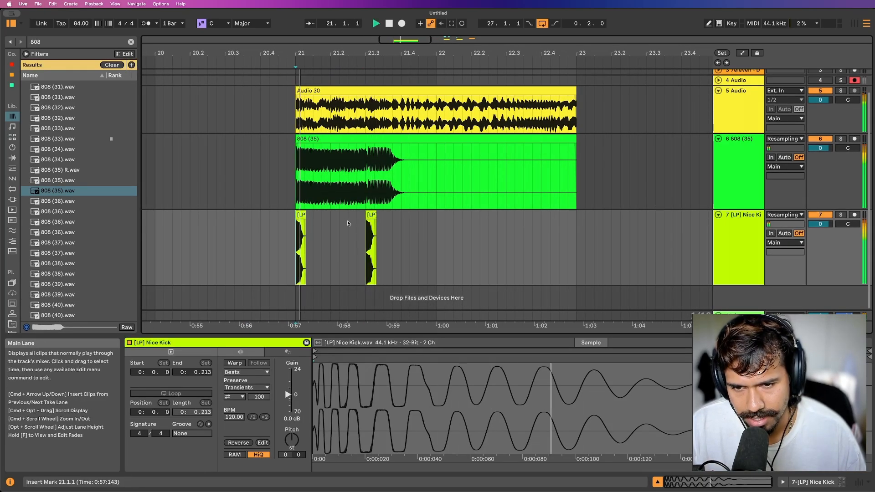
key(space)
drag(371, 214, 353, 214)
key(space)
scroll(366, 214, up, 2)
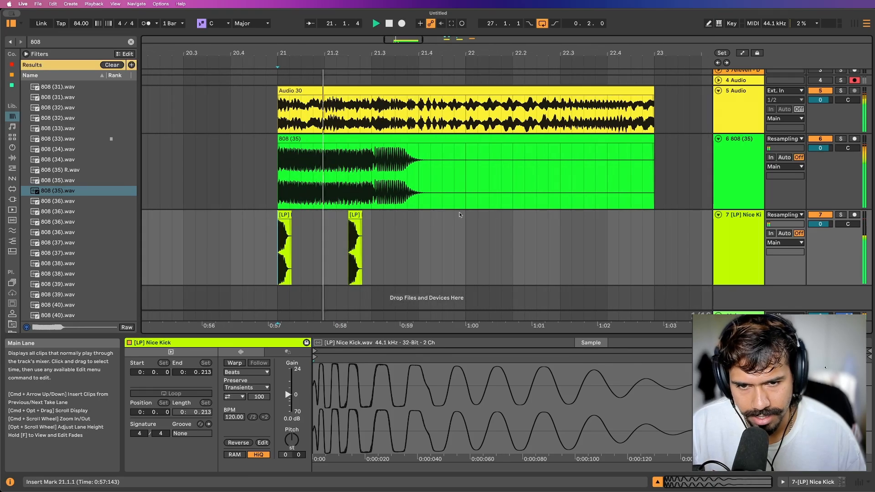
Move the second Nice Kick clip to 21.3.3 and duplicate the bar 21 kick pattern into bar 22.
drag(466, 233, 396, 191)
key(space)
click(383, 231)
drag(362, 215, 400, 218)
click(354, 215)
drag(466, 236, 279, 240)
key(super+d)
Duplicate the 21.1.1 to 22.1.1 part of the 808 (35) clip into bar 22 and play the transition.
click(453, 173)
drag(469, 170, 279, 172)
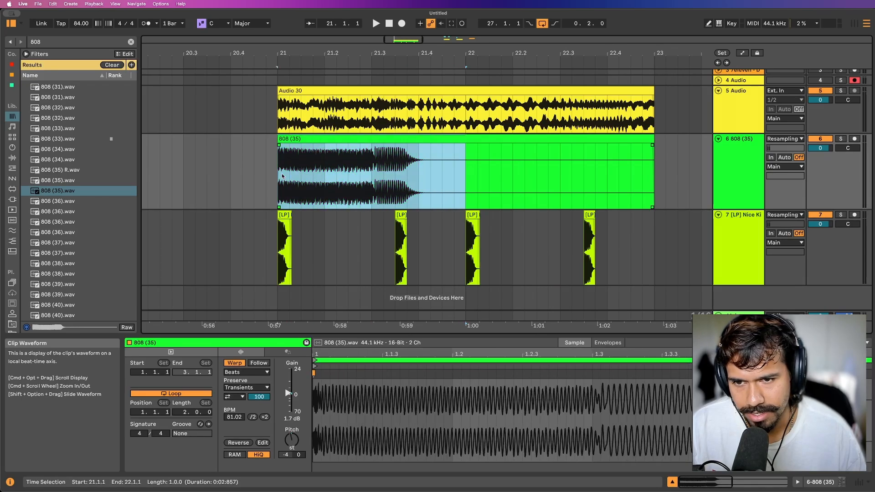
key(super+d)
click(440, 172)
key(space)
scroll(458, 171, right, 1)
scroll(458, 170, down, 4)
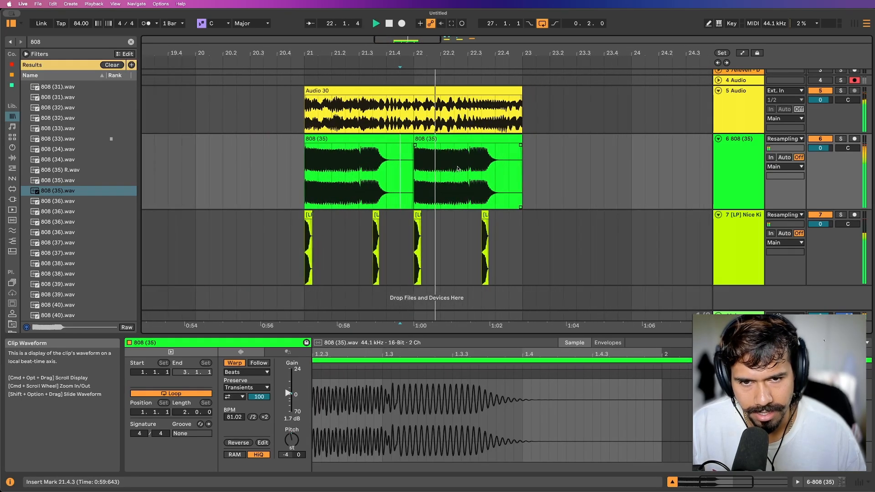
key(space)
Split the Audio 30 clip at 21.4.1, 22.1.1 and 22.4.1.
click(388, 105)
key(super+e)
click(414, 107)
key(super+e)
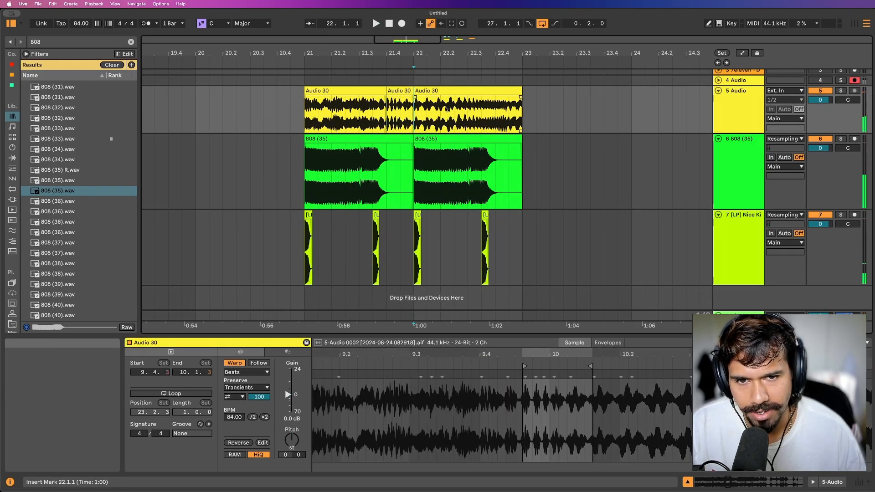
click(493, 109)
key(super+e)
Loop the range of both 808 (35) clips, from 21.1.1 to 23.1.1.
click(349, 111)
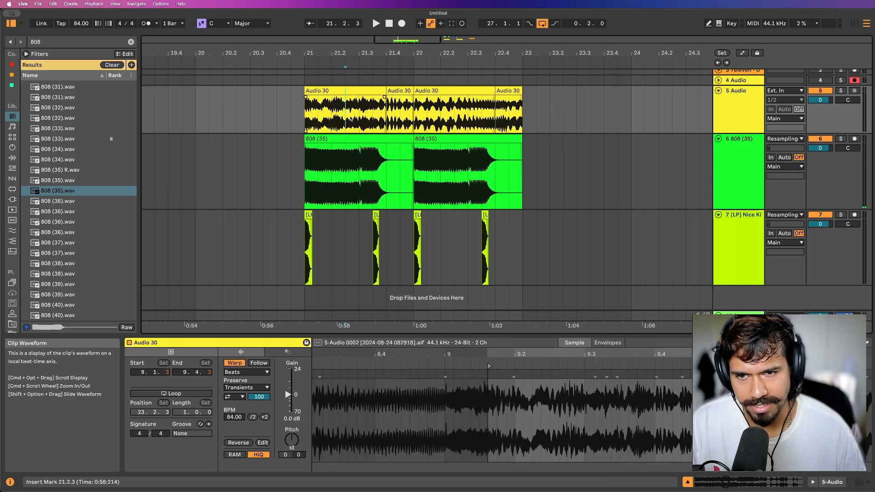
scroll(351, 112, up, 4)
click(536, 111)
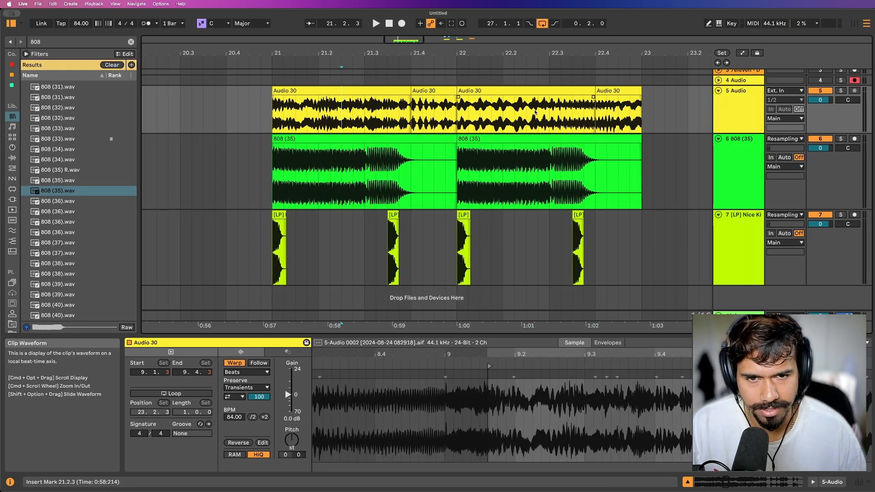
click(283, 139)
shift+click(464, 139)
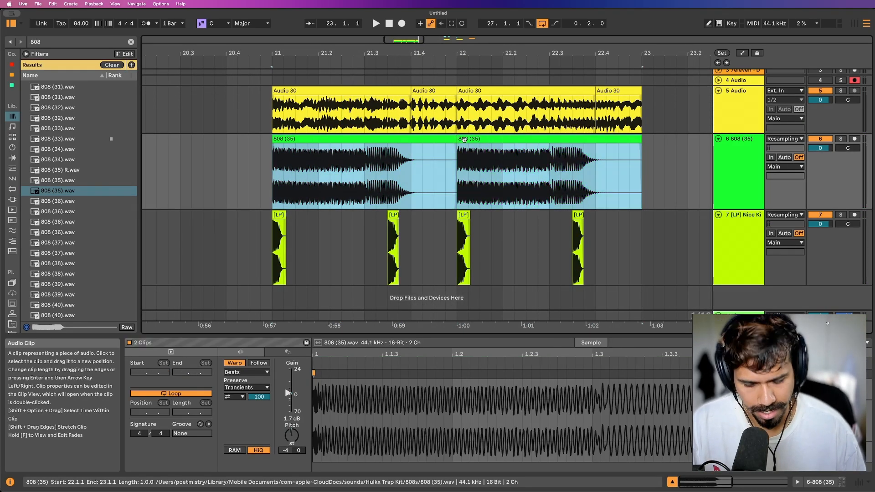
key(super+l)
Play the split Audio 30 slices from 22.1.1 to judge the texture against the 808 and kick.
click(425, 97)
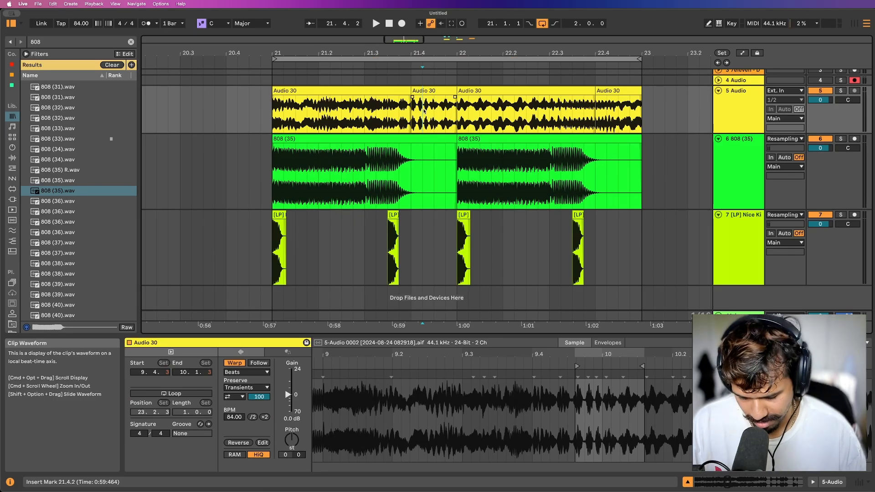
click(441, 117)
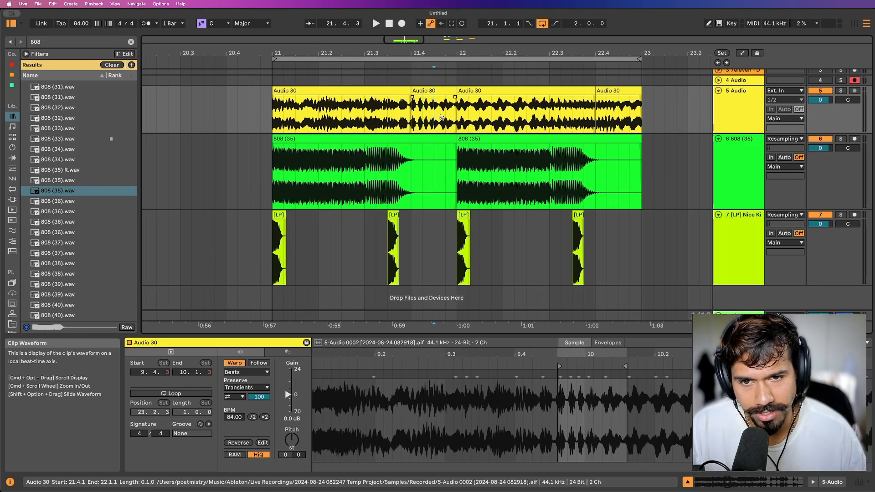
scroll(435, 118, right, 2)
click(430, 119)
key(space)
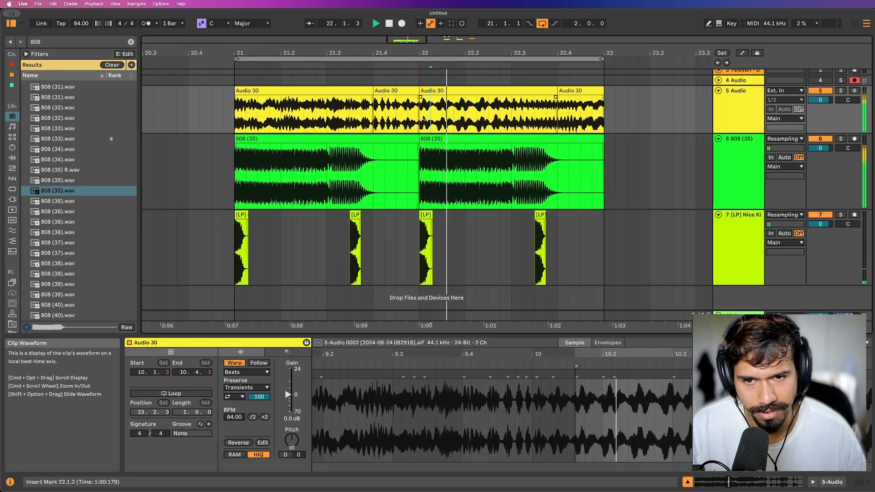
click(424, 119)
key(space)
key(space)
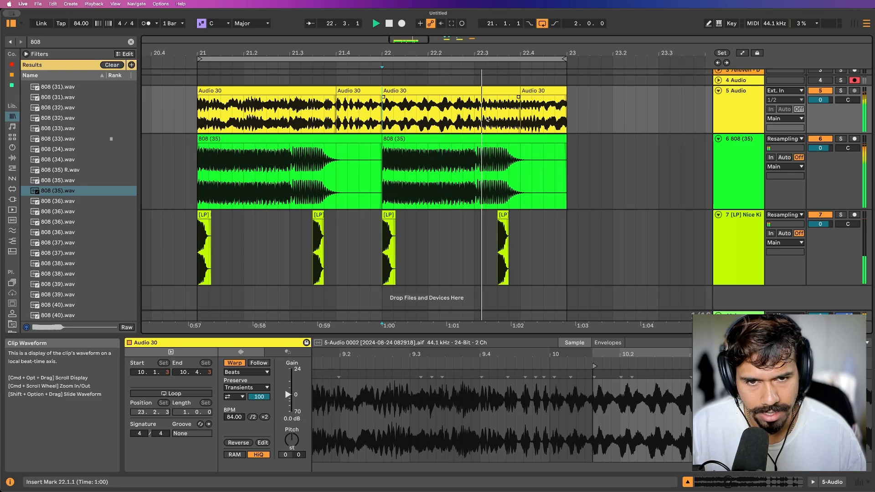
Slide the audio inside the Audio 30 slice at 22.4.1 so it starts at sample position 9.3.2, and play it.
click(563, 119)
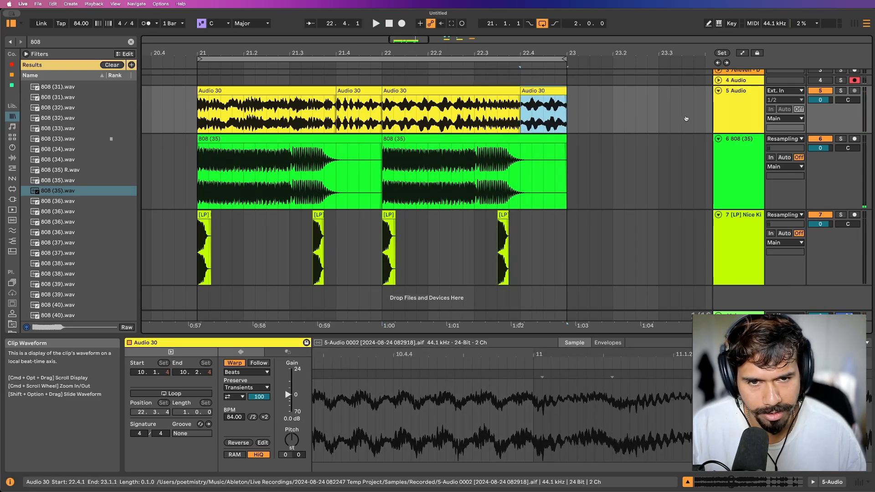
key(space)
key(space)
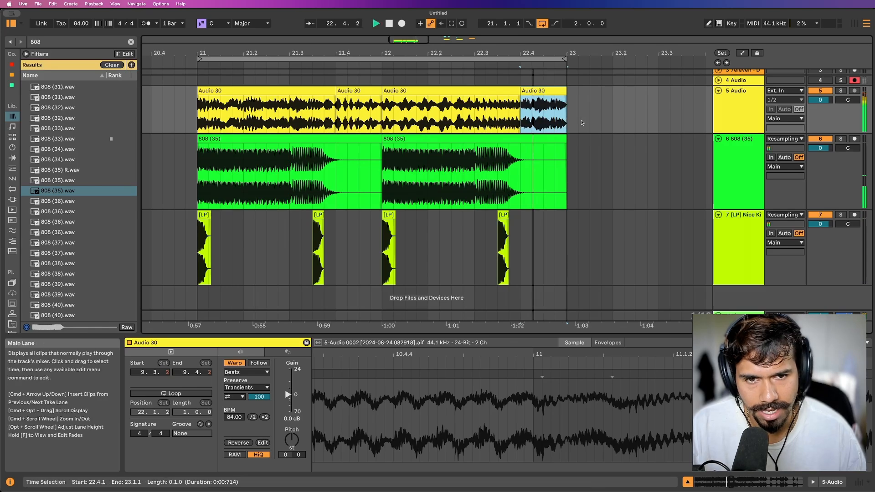
scroll(565, 128, left, 2)
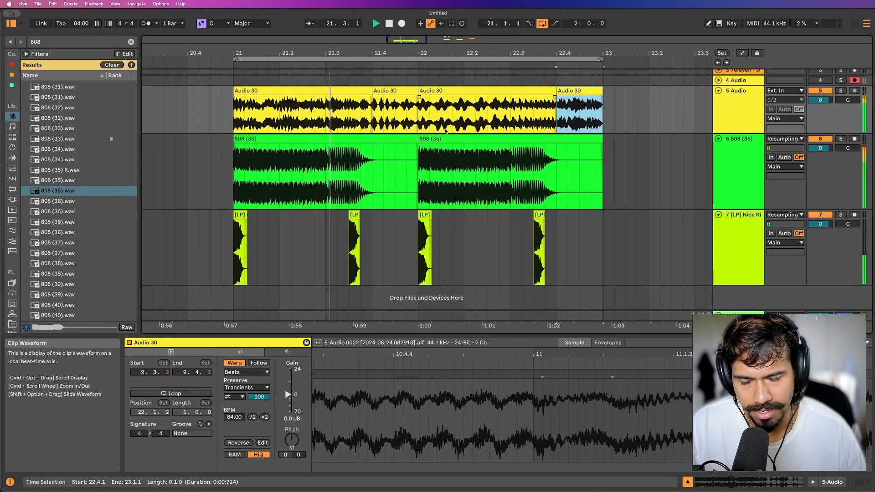
Reverse the Audio 30 slice at 21.4.1 and play the loop.
key(space)
click(393, 91)
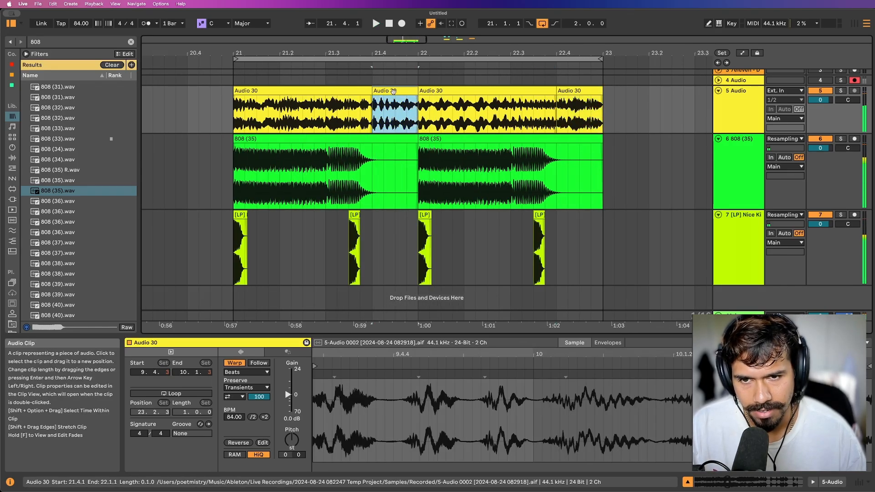
key(r)
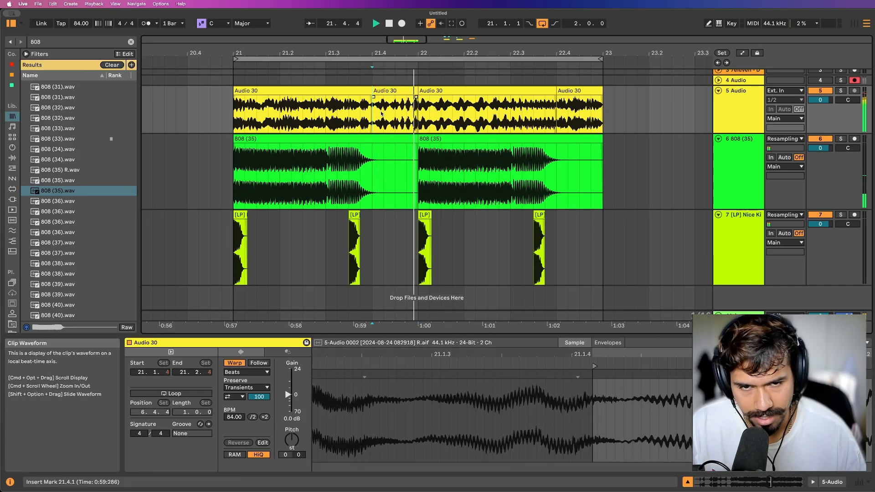
scroll(383, 113, down, 3)
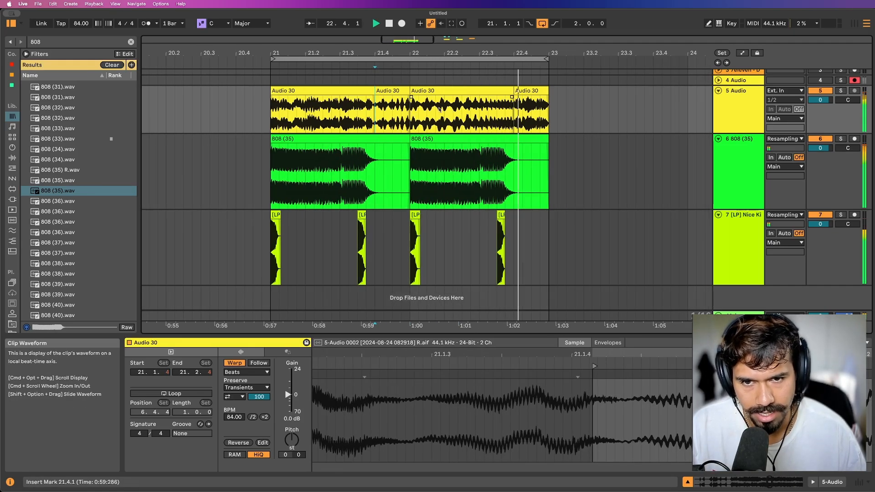
Slide the audio inside the Audio 30 slice that spans 22.1.1 to 22.4.1.
click(407, 111)
key(space)
click(425, 110)
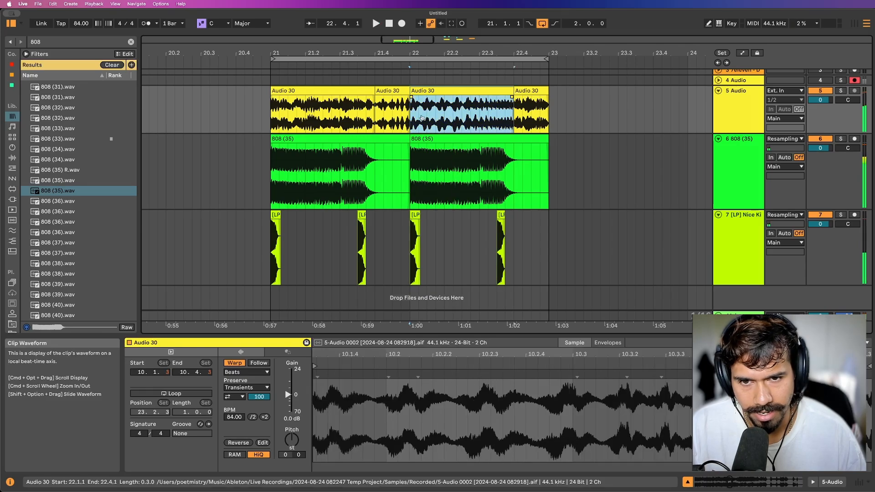
drag(474, 116, 352, 117)
Fold the Nice Kick track and insert an audio track below it.
click(718, 215)
key(space)
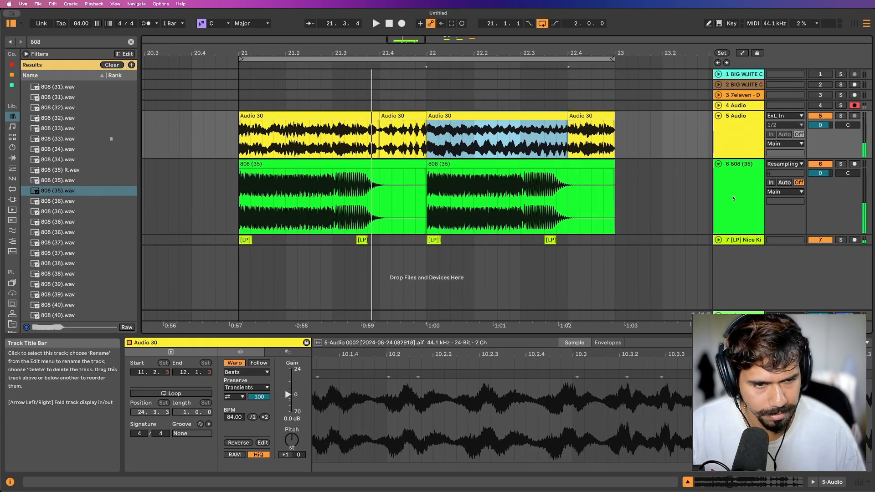
click(733, 199)
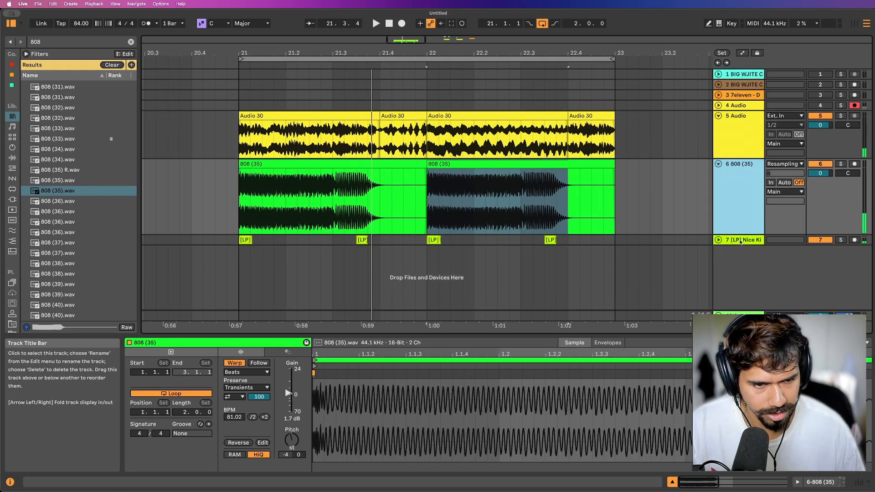
click(741, 241)
key(super+t)
key(super+f)
scroll(718, 247, up, 1)
scroll(605, 199, down, 10)
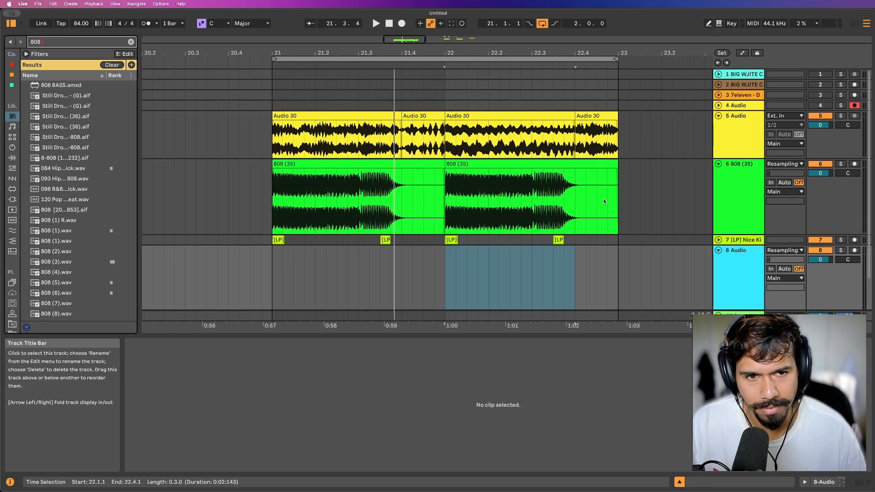
Copy the BIG WJITE CLAP & SNARE (41) clip from bar 25 to 21.2.1 on track 8 and play from 21.1.1.
click(692, 74)
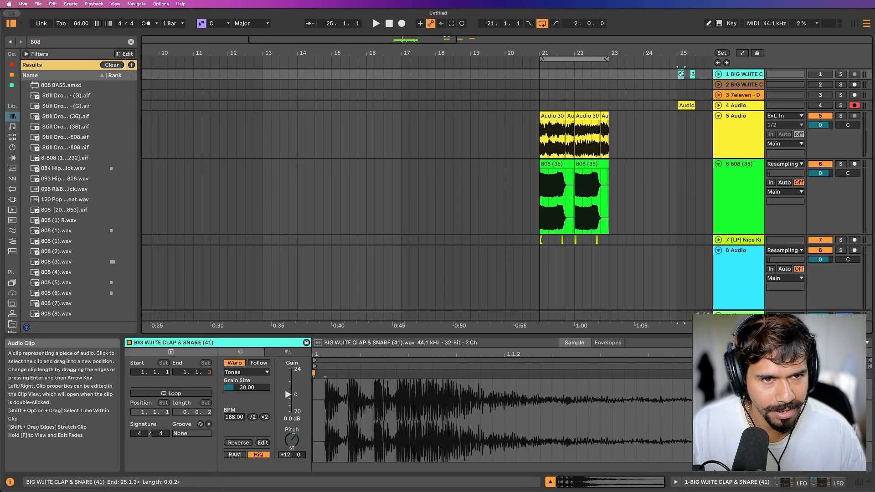
scroll(525, 237, down, 2)
scroll(526, 237, up, 6)
click(514, 238)
key(super+v)
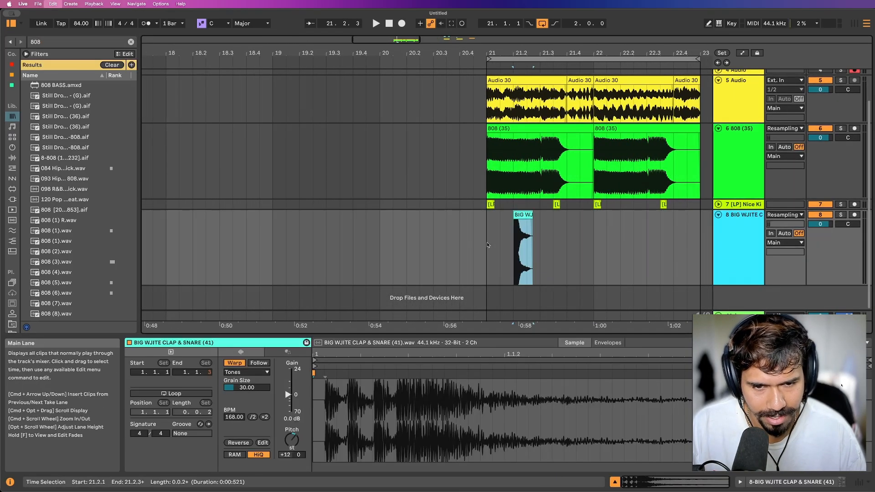
click(486, 242)
key(space)
scroll(553, 242, up, 4)
scroll(553, 242, right, 1)
scroll(488, 234, right, 1)
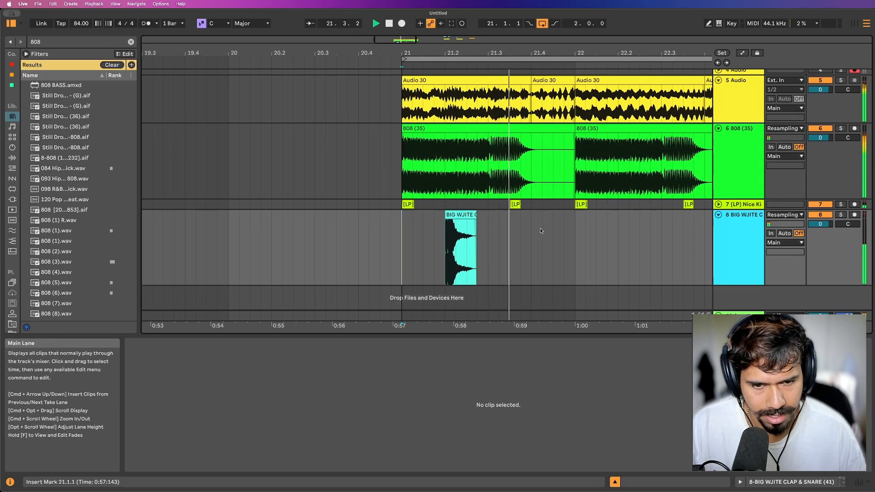
Paste a second clap clip at 21.4.1 on track 8 and play from 21.1.1.
click(532, 232)
key(super+v)
click(406, 239)
key(space)
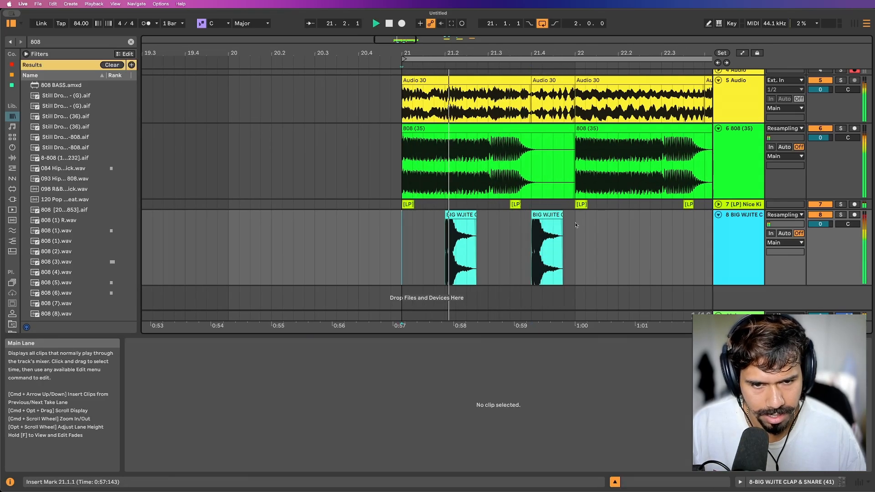
Duplicate the bar 21 claps into bar 22 and set the pitch of all four clips to 0 semitones.
drag(575, 237, 398, 232)
key(super+d)
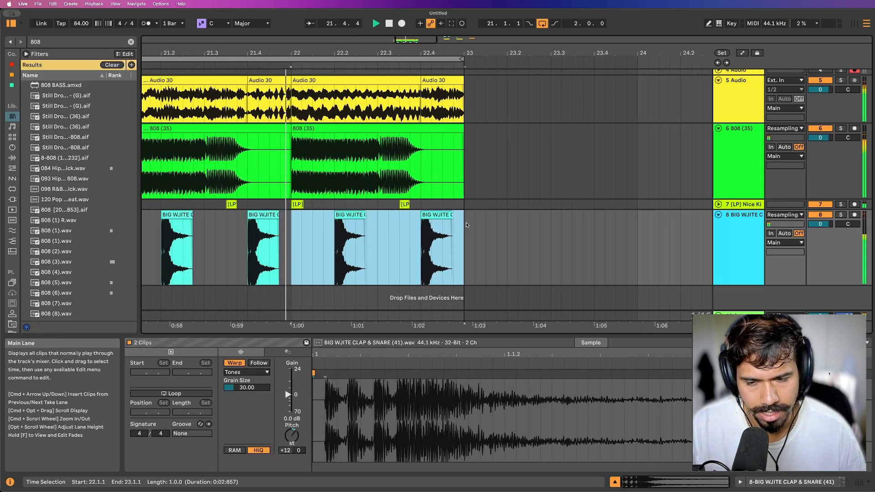
shift+click(220, 234)
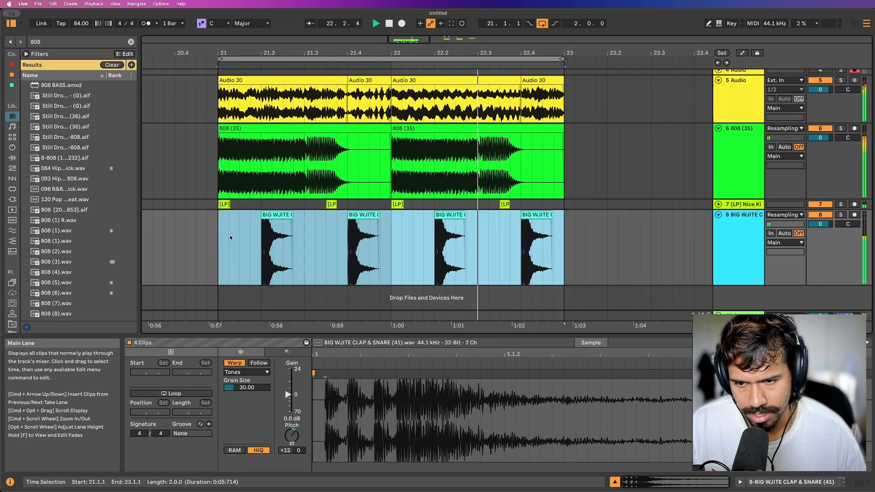
click(294, 425)
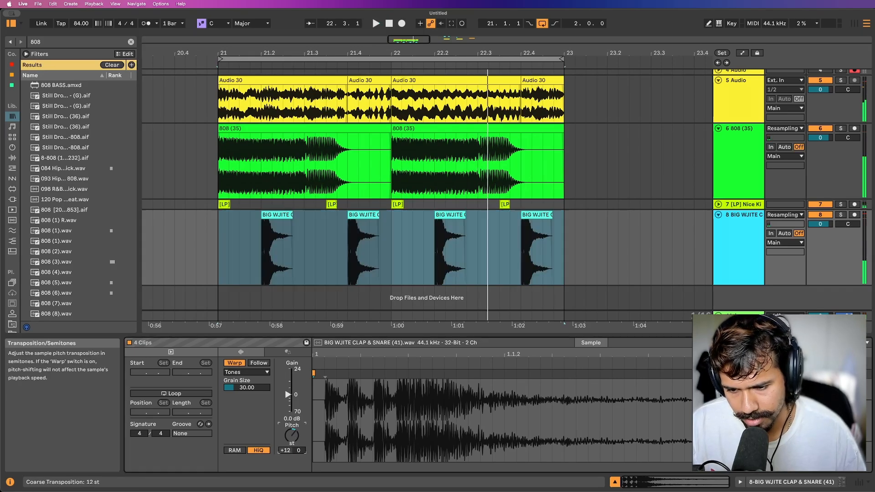
Halve the original tempo of the clap clip at 21.2.1 to 84 BPM and play it.
click(271, 215)
key(space)
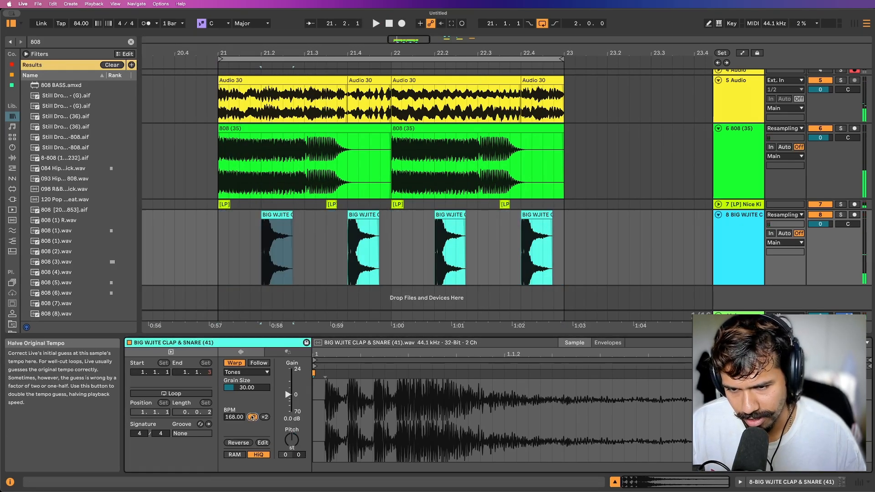
click(253, 417)
key(space)
key(space)
key(space)
Delete the other three clap clips, set the remaining clip's pitch to +12 semitones and play from 21.1.1.
drag(327, 250, 597, 250)
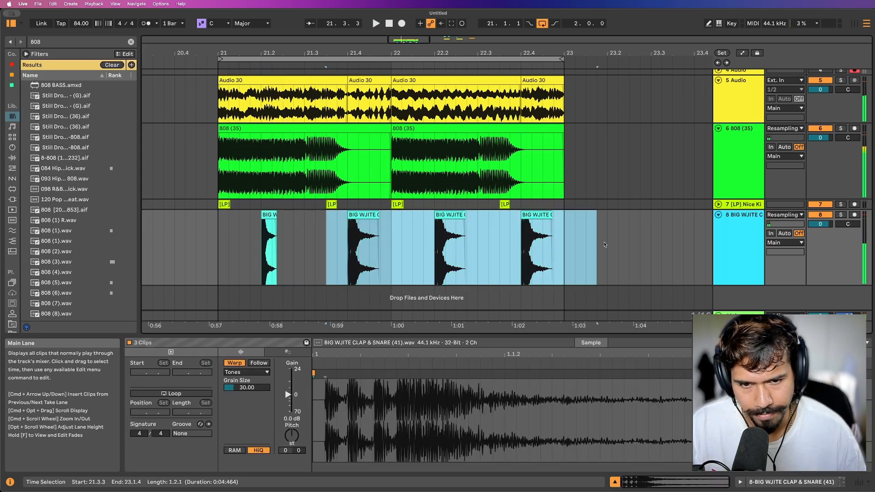
key(Delete)
double_click(270, 215)
click(292, 440)
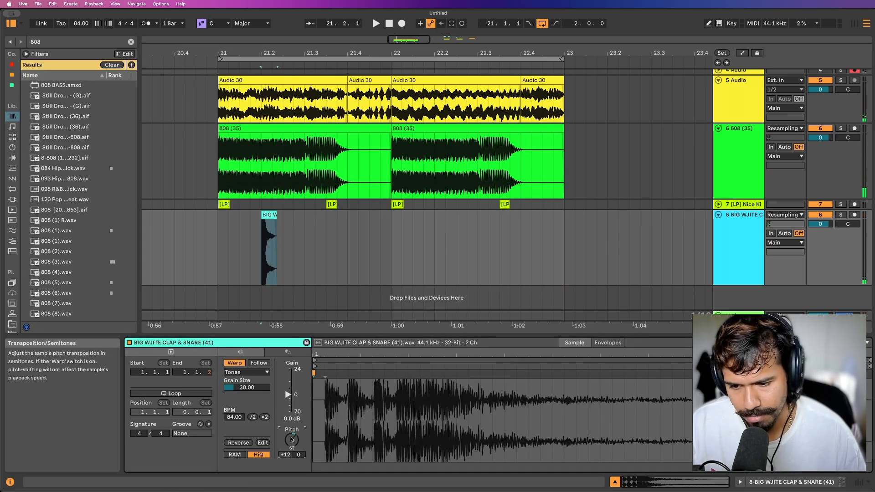
key(space)
click(213, 274)
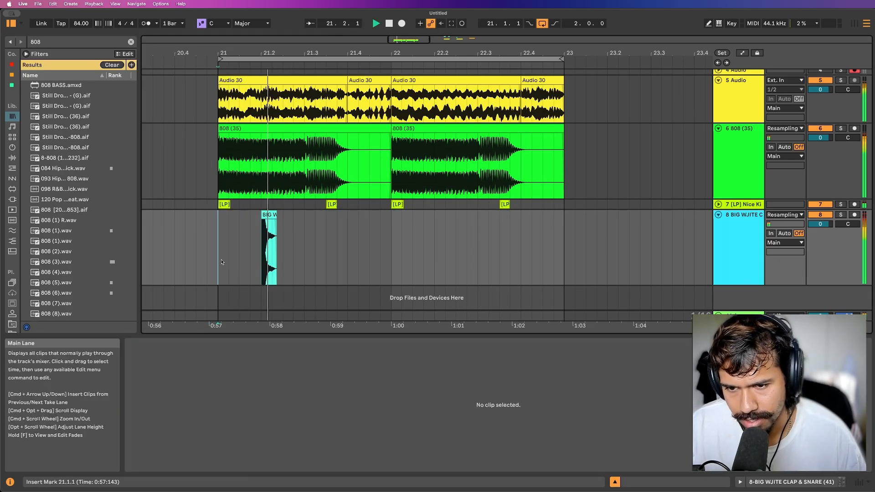
Duplicate the 21.1.1 to 21.3.1 clap section three times, filling track 8 up to 23.1.1.
drag(221, 262, 309, 251)
key(super+d)
key(super+d)
key(super+d)
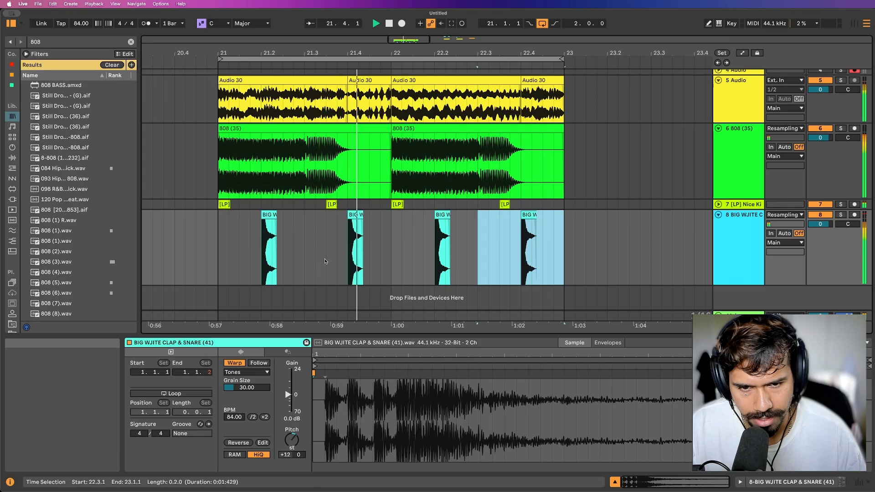
Insert an audio track below the BIG WJITE CLAP & SNARE track 8.
click(411, 204)
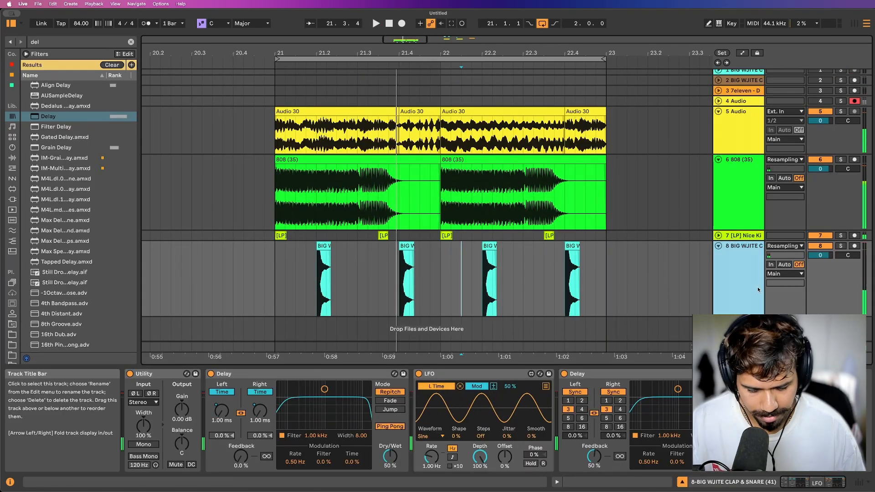
key(super+t)
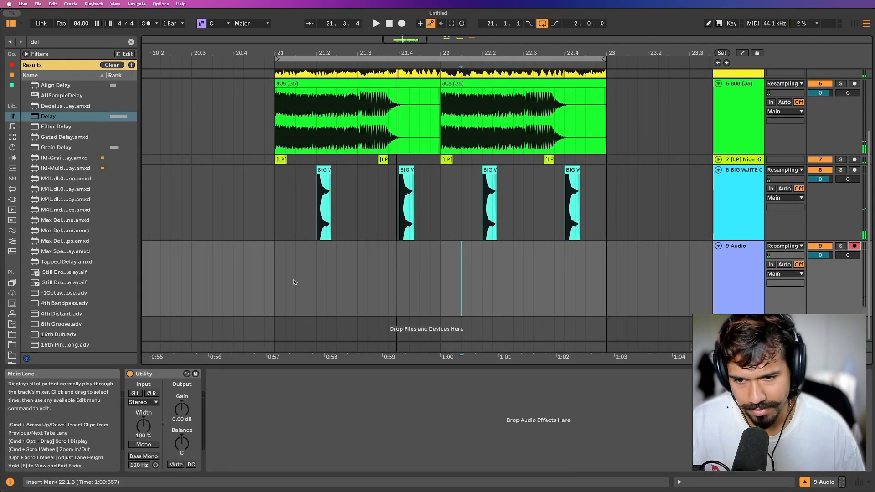
Record the playing beat onto the armed resampling track 9 from 21.1.1 through 23.1.1.
click(276, 283)
key(F9)
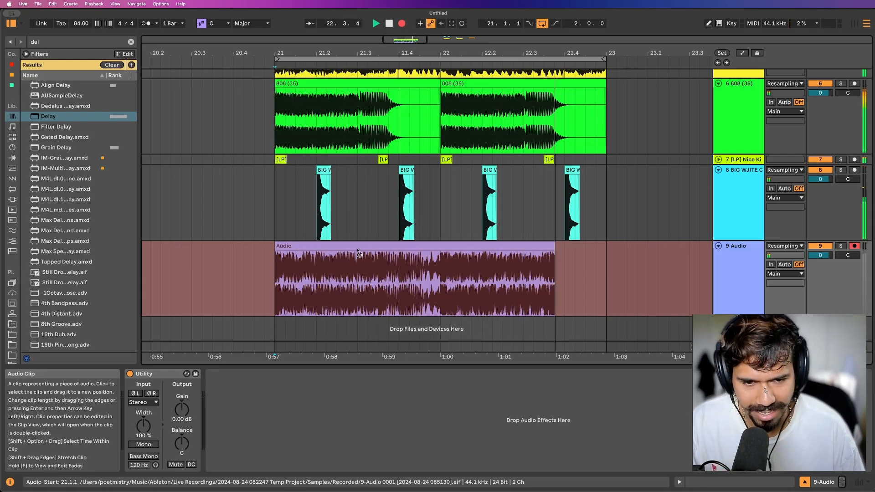
key(space)
Move the recorded two-bar clip on track 9 to start at 23.1.1 and loop the arrangement around it.
click(290, 246)
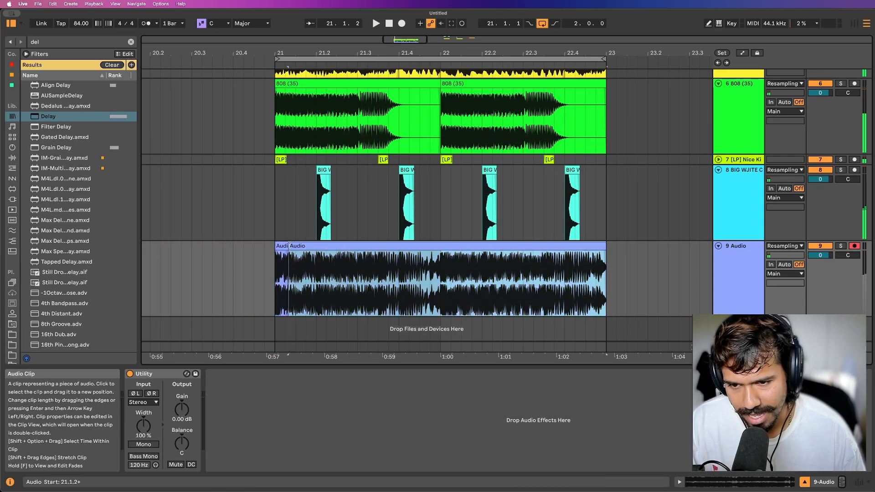
key(minus)
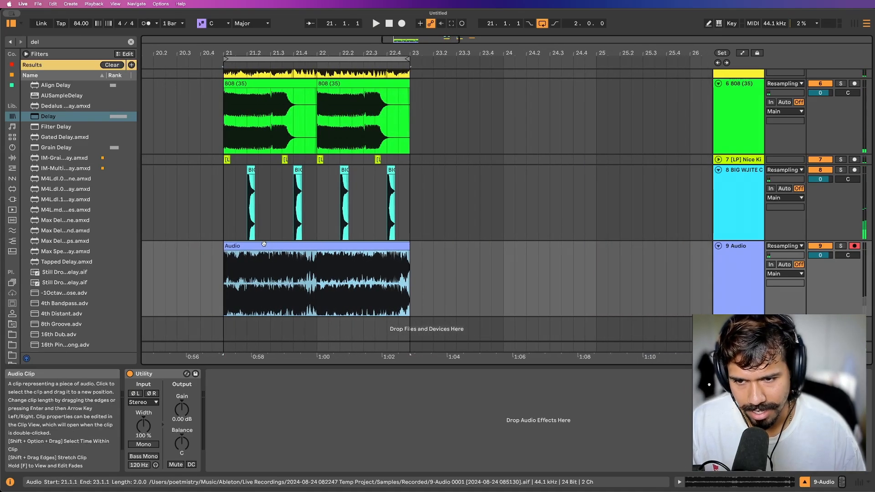
key(super+d)
drag(454, 248, 480, 245)
key(super+l)
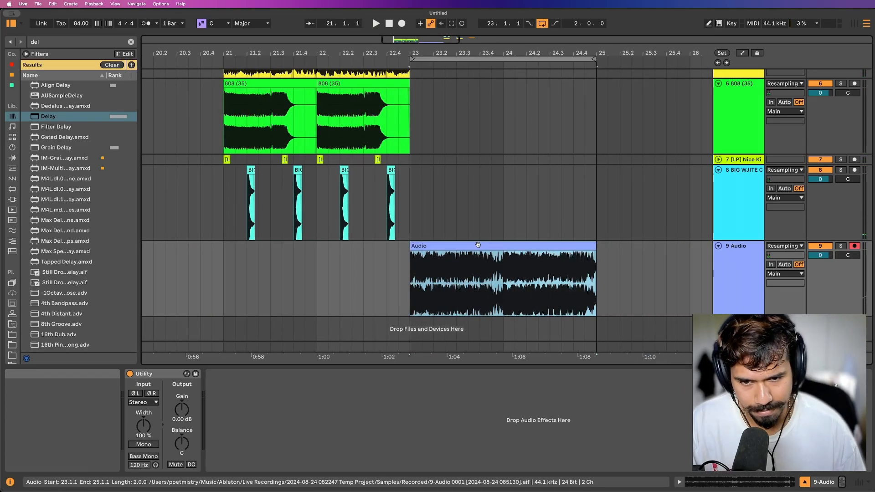
Open the moved clip in an enlarged clip editor and display its Transposition envelope.
double_click(446, 274)
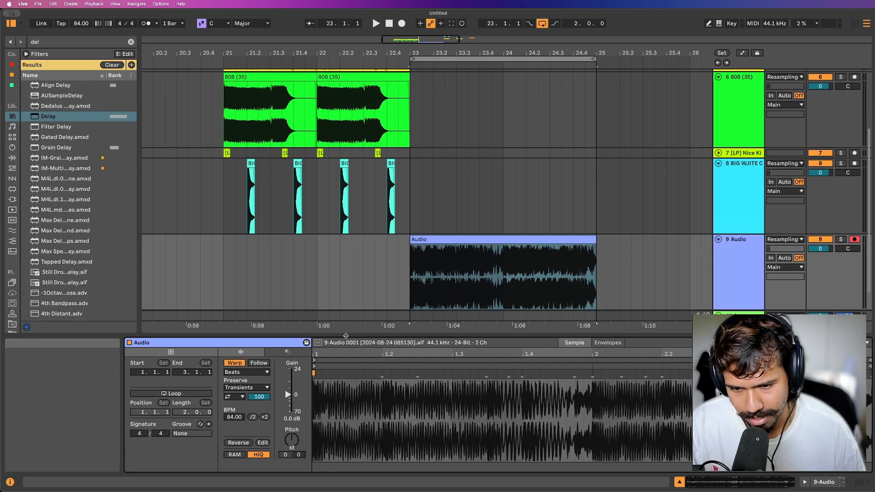
drag(346, 336, 343, 238)
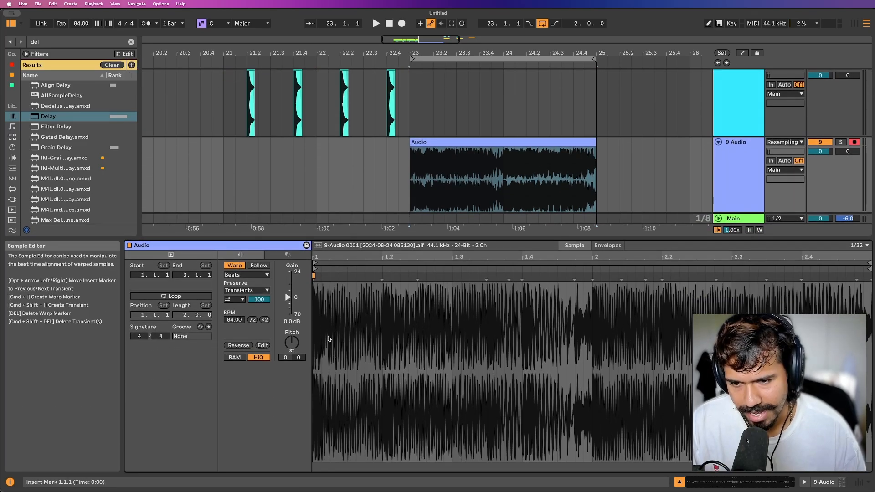
click(250, 276)
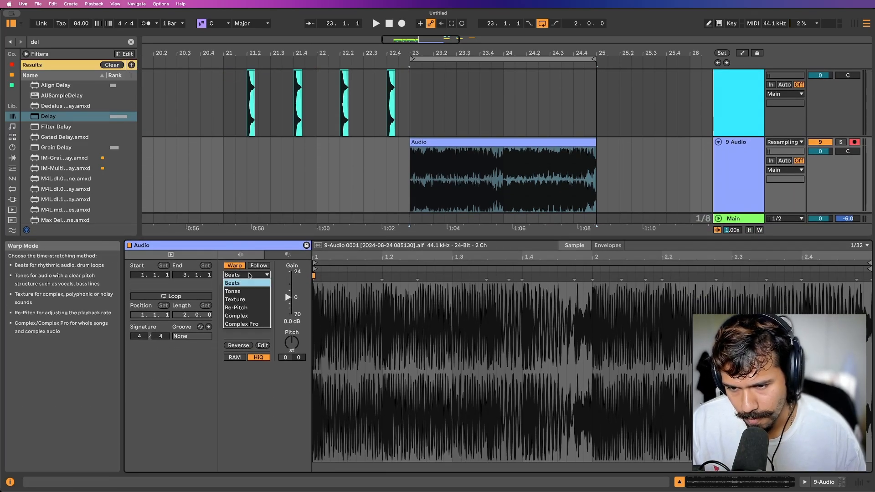
click(250, 275)
click(607, 245)
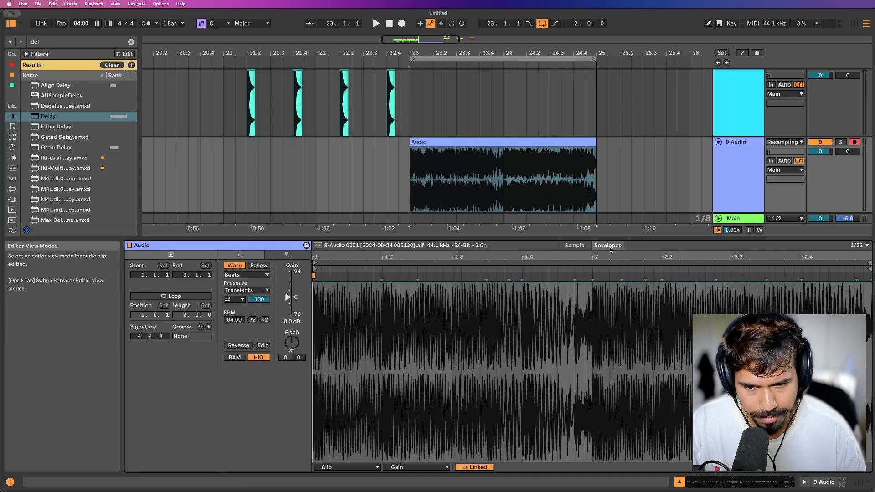
click(395, 467)
click(409, 400)
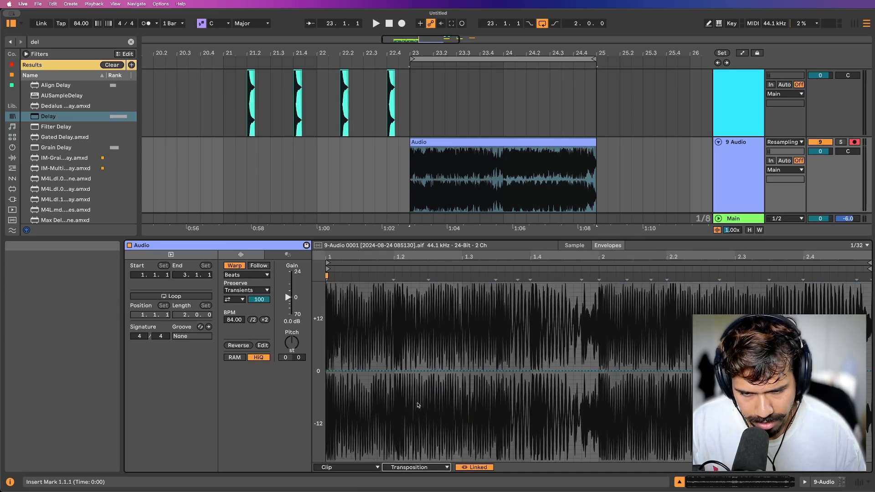
drag(393, 336, 464, 329)
right_click(419, 366)
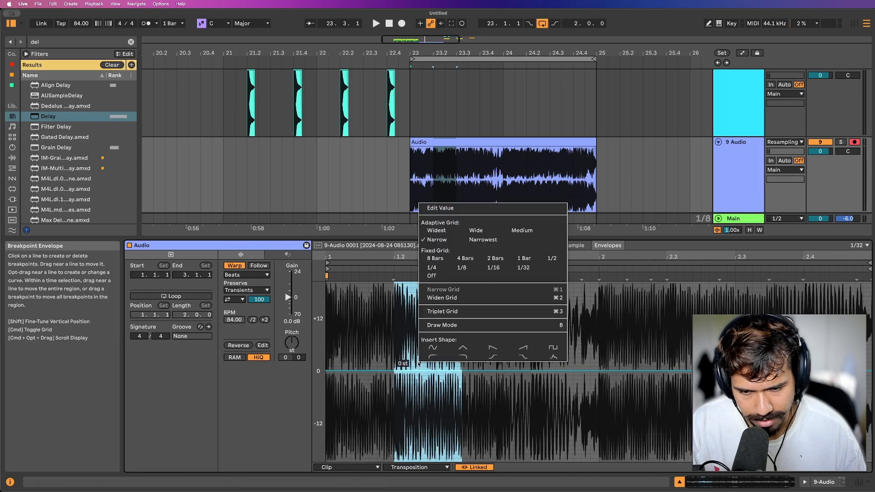
click(407, 352)
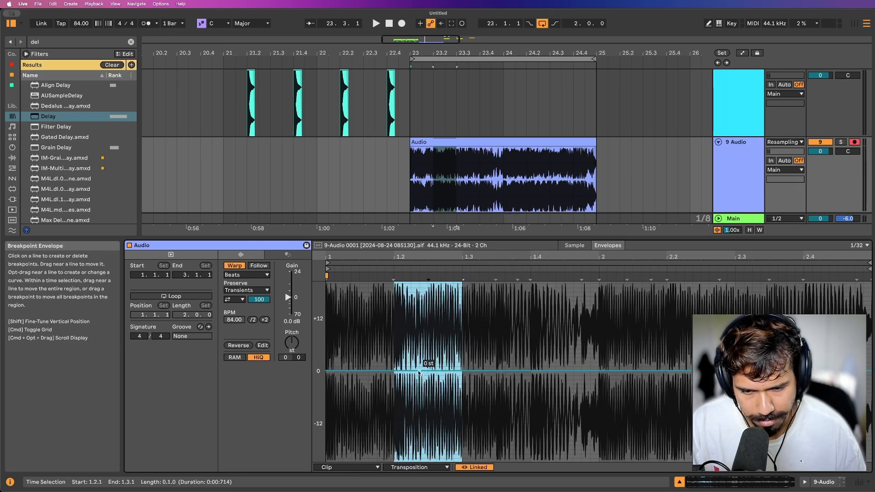
drag(396, 372, 461, 355)
key(super+z)
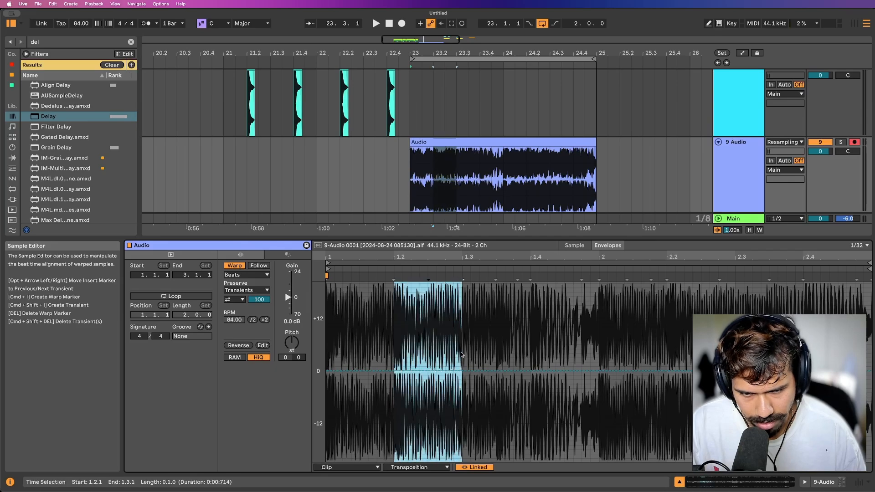
Create a Transposition ramp falling from about +6 semitones at 1.2.1 to 0 at 1.3.1 and audition it.
click(462, 372)
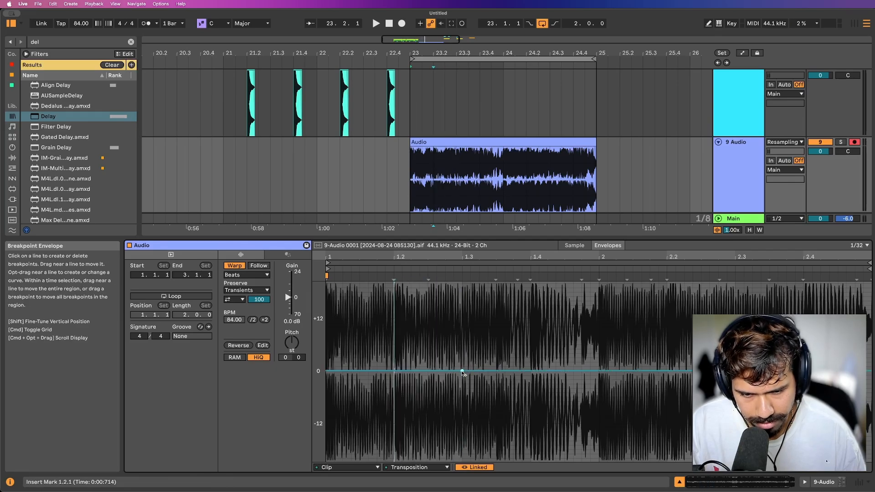
mouse_move(404, 369)
mouse_down()
mouse_move(445, 384)
mouse_move(408, 383)
mouse_up()
right_click(400, 385)
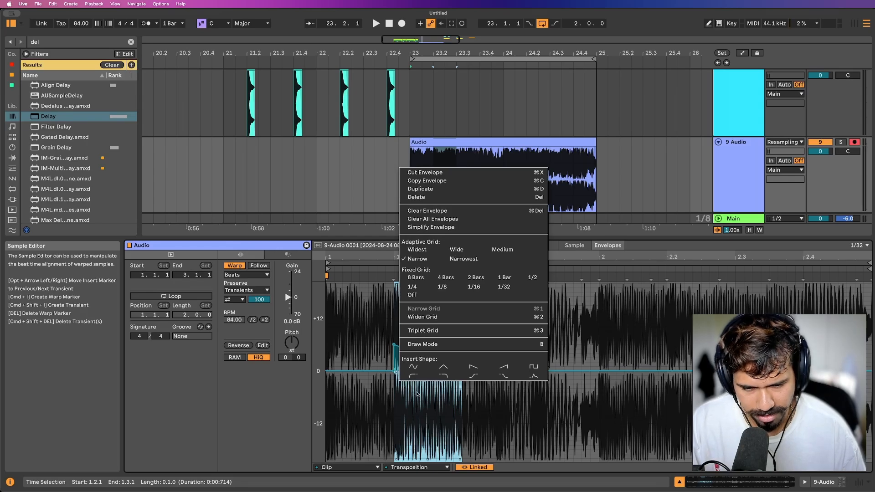
click(419, 395)
key(space)
scroll(403, 319, right, 1)
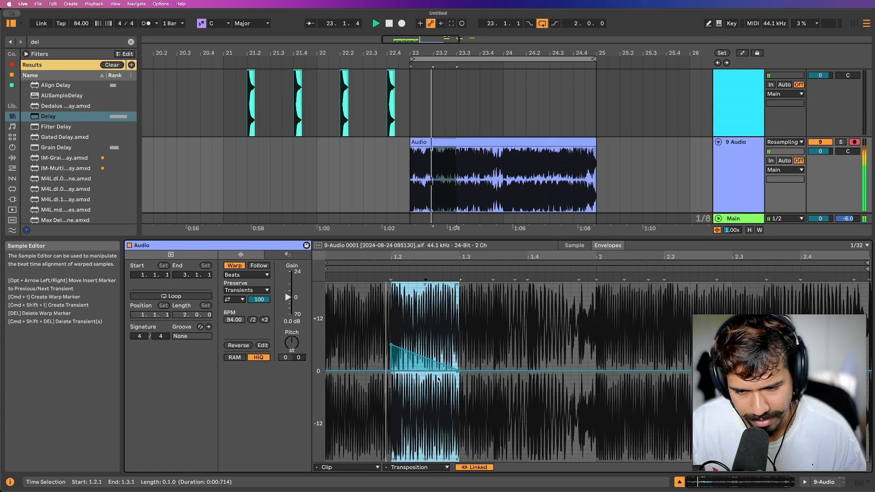
key(space)
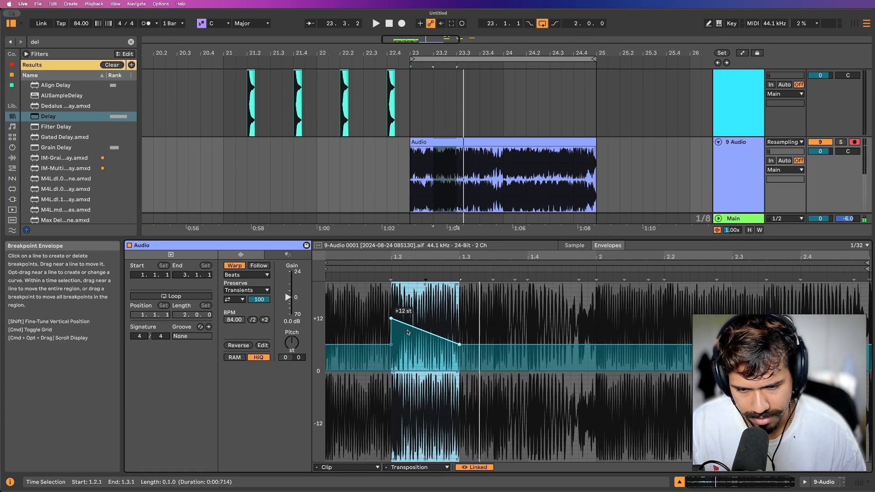
Reshape the ramp between 1.2 and 1.3 into a curve rising from 0 to +12 semitones, auditioning the variations.
click(391, 346)
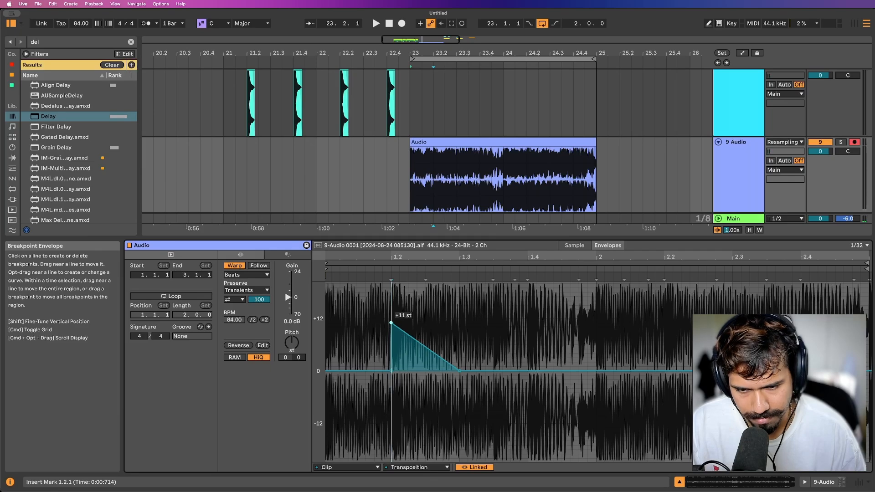
scroll(403, 338, left, 1)
drag(418, 341, 422, 355)
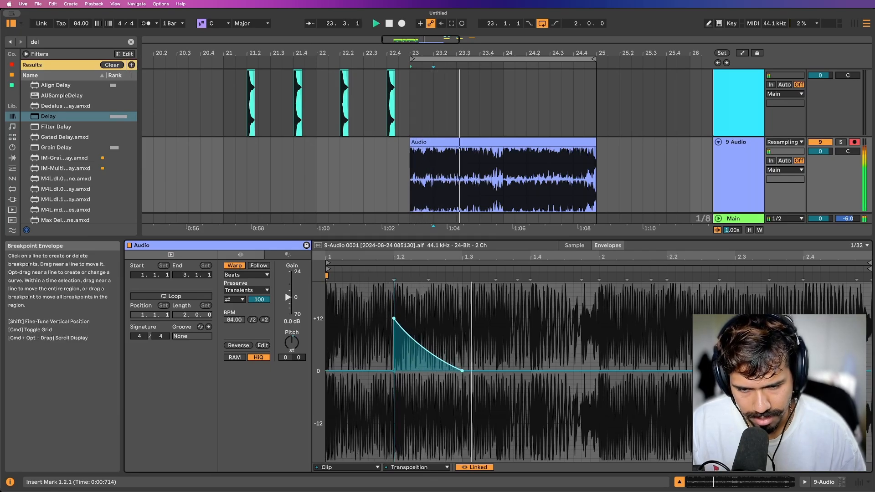
key(space)
drag(434, 342, 453, 335)
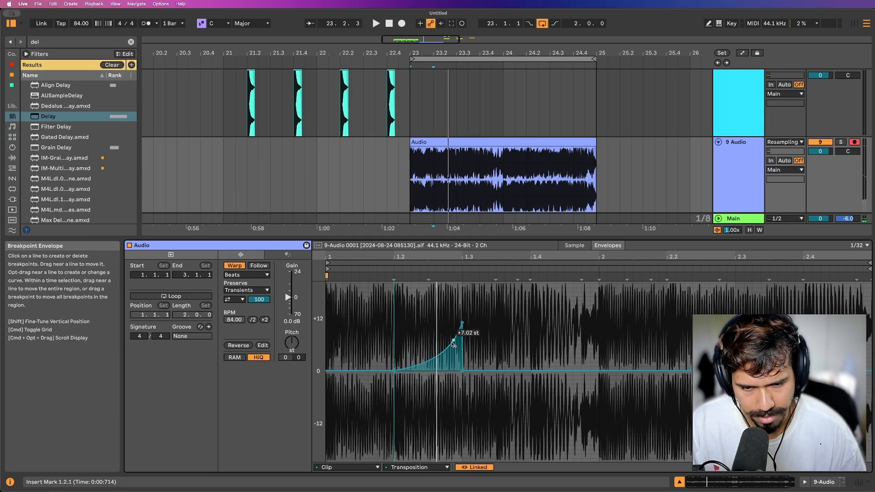
key(space)
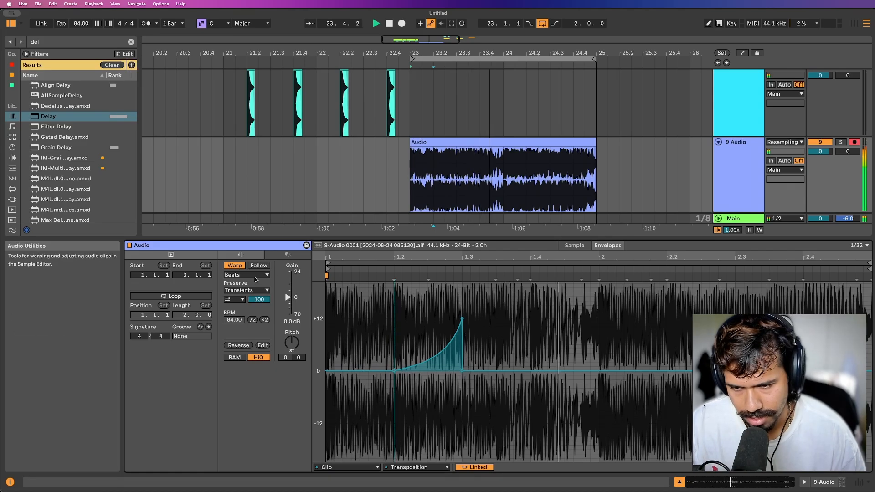
Add a second Transposition curve rising from 0 at 1.4 to +12 semitones at 2.1 and play from 1.3.3.
scroll(537, 329, right, 1)
key(space)
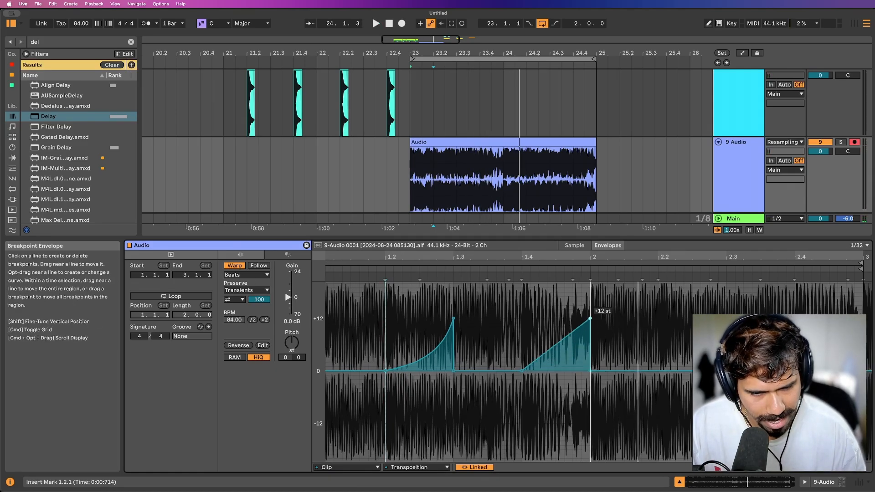
click(499, 352)
key(space)
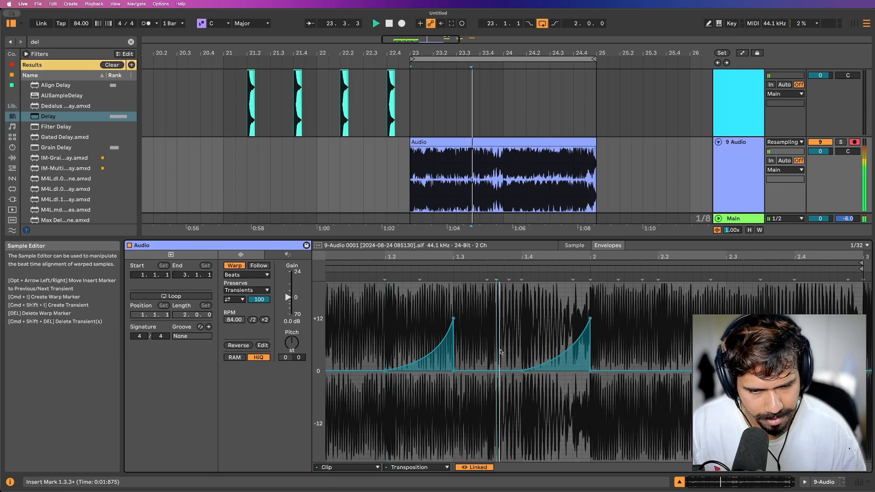
key(space)
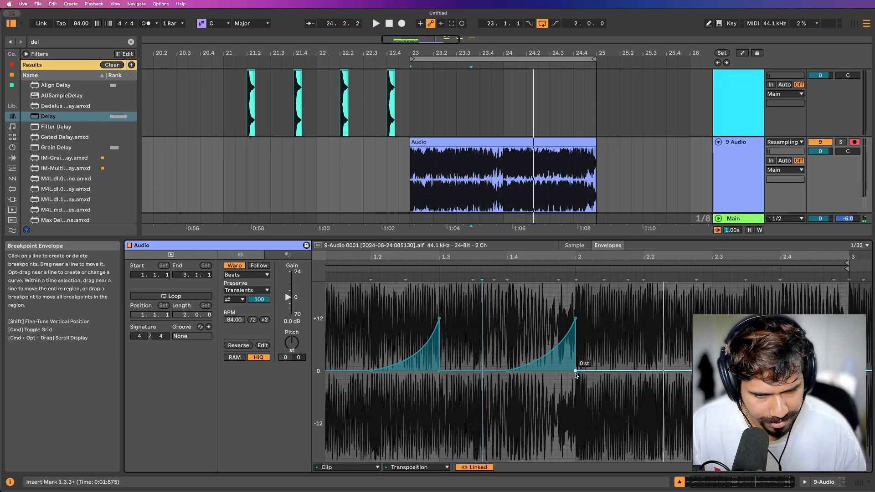
Curve the Transposition down to about -48 semitones between 2.1 and 2.2, add a half-beat plateau at about +10, and audition it.
click(644, 373)
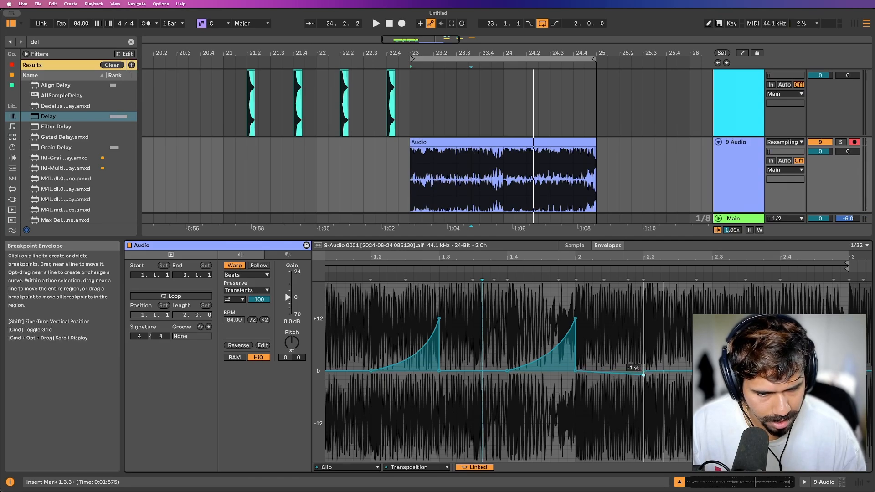
drag(643, 374, 643, 461)
drag(604, 365, 623, 360)
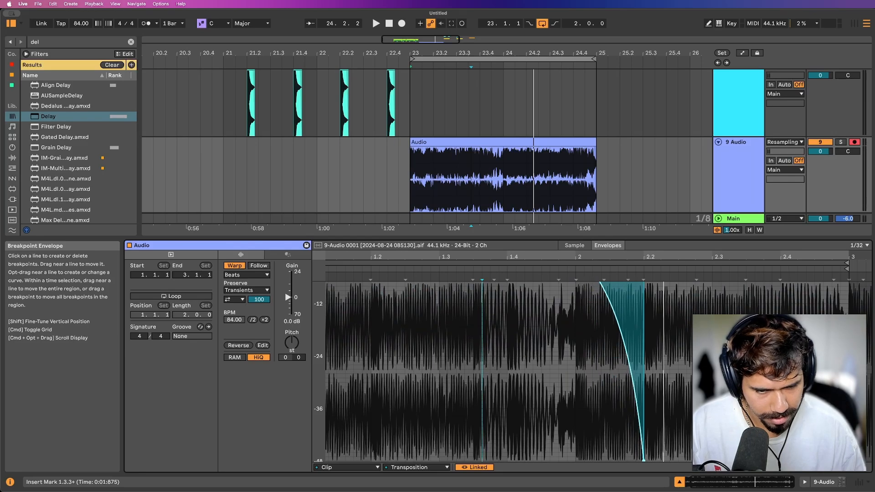
key(space)
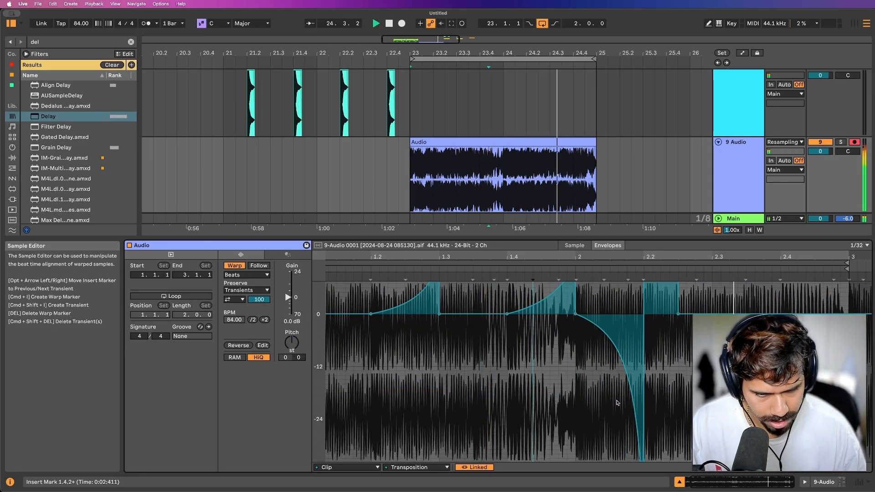
key(space)
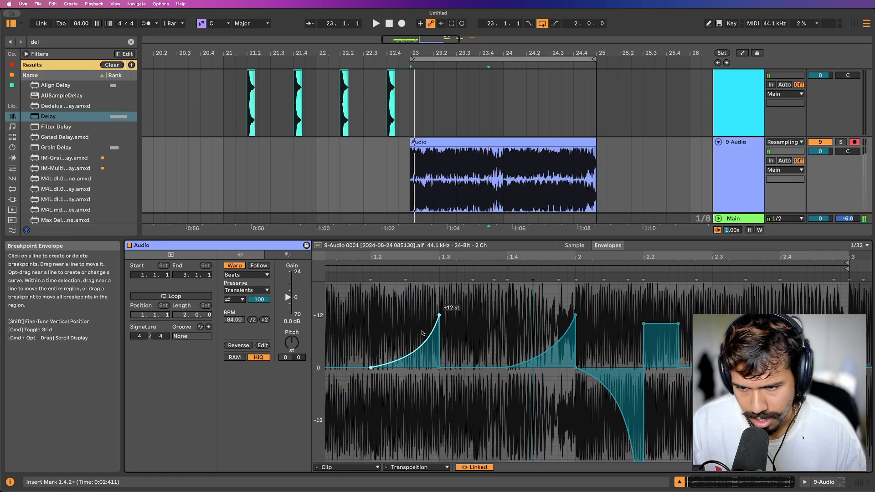
Change the clip's warp mode to Texture with a Grain Size of 263 and play it.
click(247, 275)
click(241, 295)
click(246, 290)
key(space)
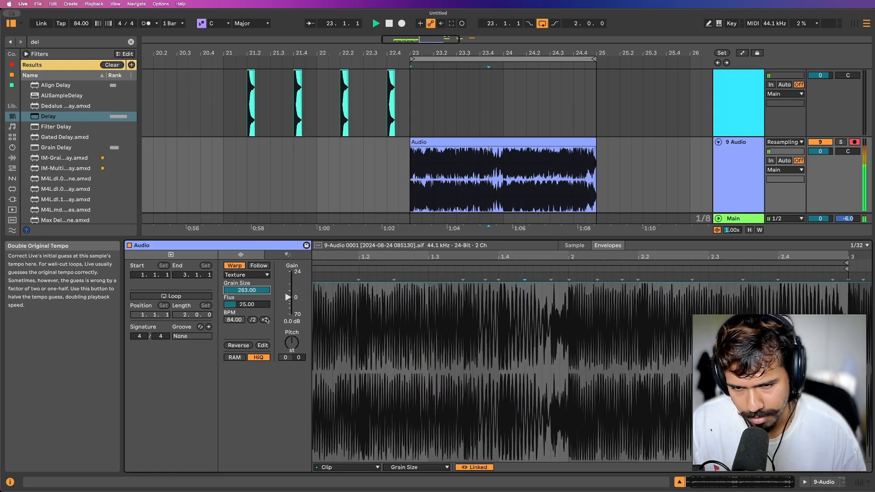
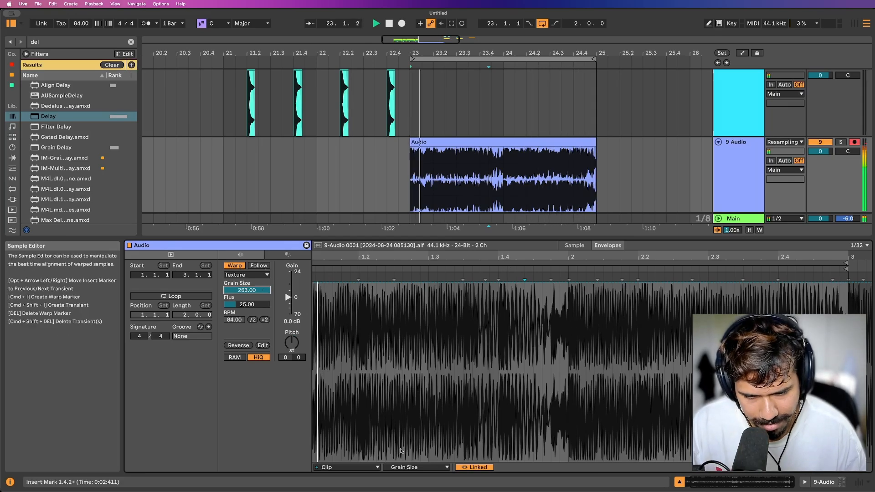
Lower the Audio clip's Grain Size envelope between 1.4 and 2.1 and audition the result.
click(415, 467)
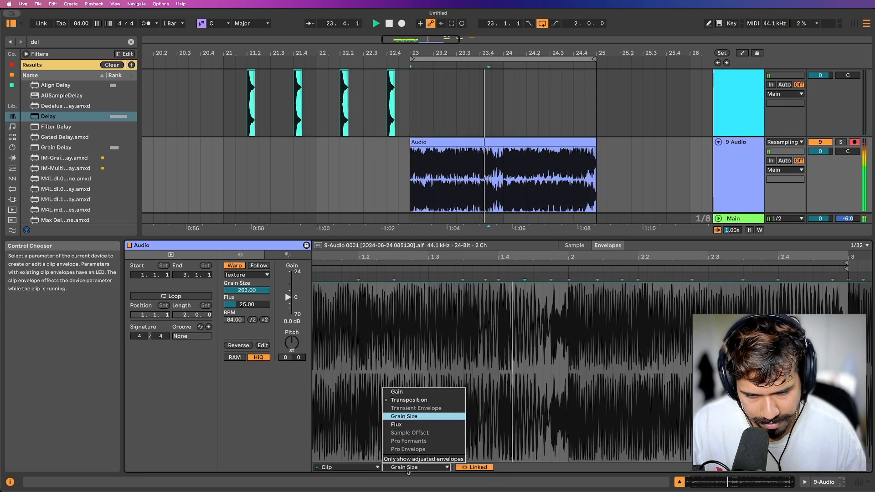
click(408, 399)
key(space)
key(super+z)
key(super+z)
key(super+z)
key(super+z)
key(super+z)
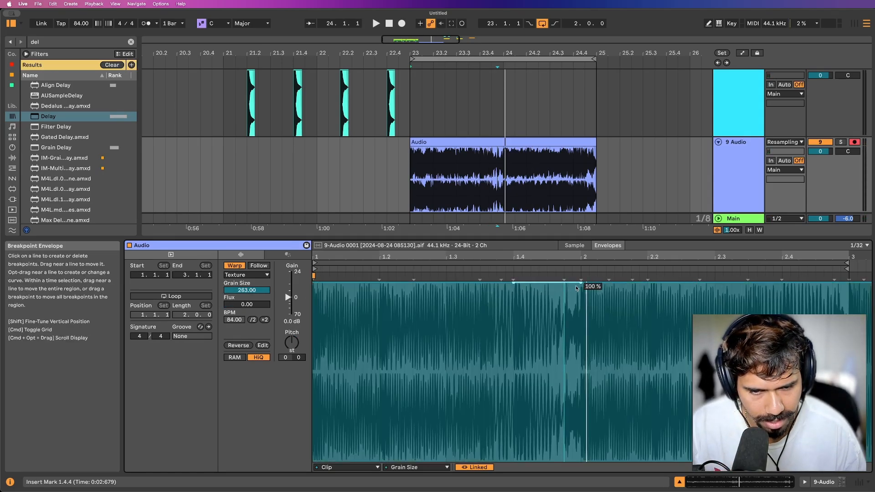
drag(516, 292, 581, 372)
key(space)
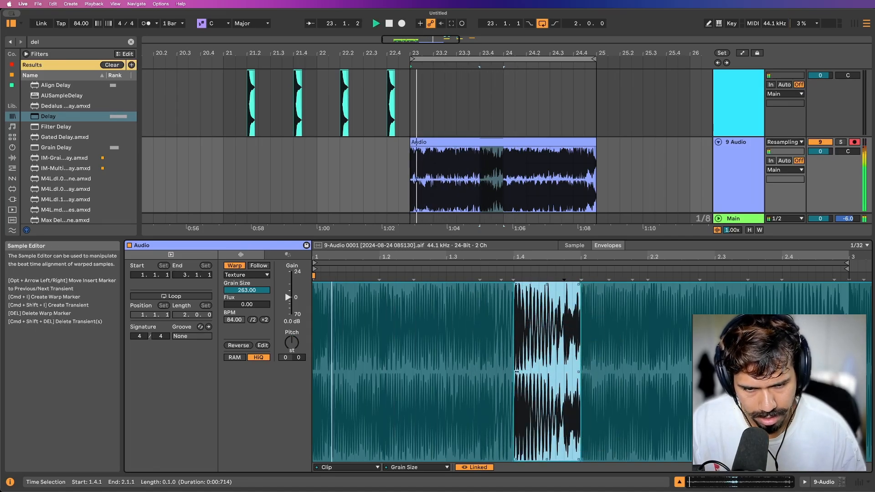
click(507, 363)
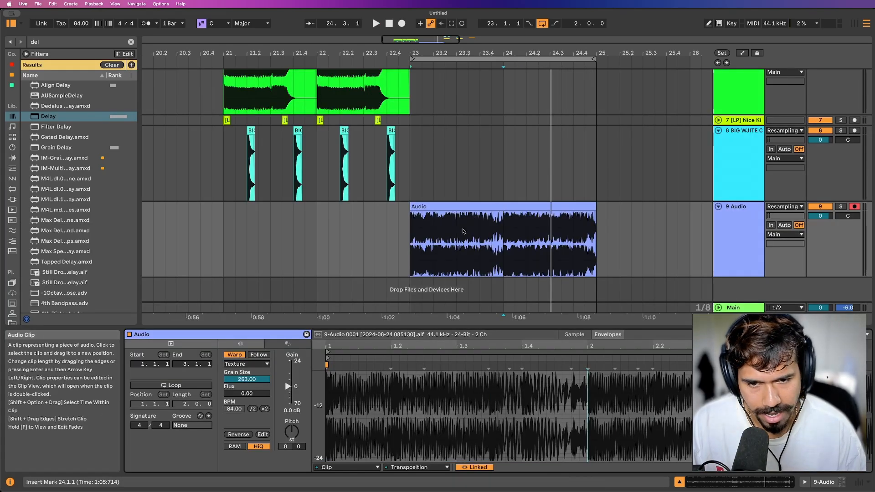
click(453, 234)
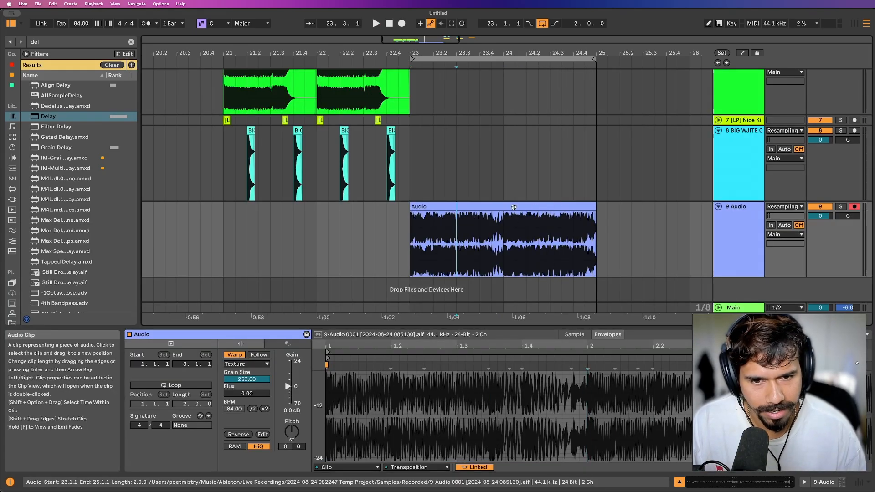
Copy the Audio 30 slice at 21.4.1 on track 5 and insert a new audio track below track 9.
click(514, 208)
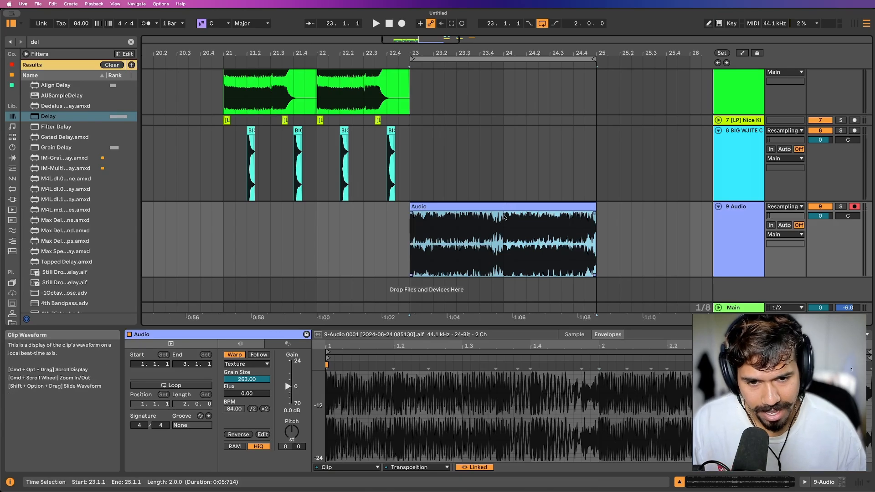
scroll(449, 189, up, 5)
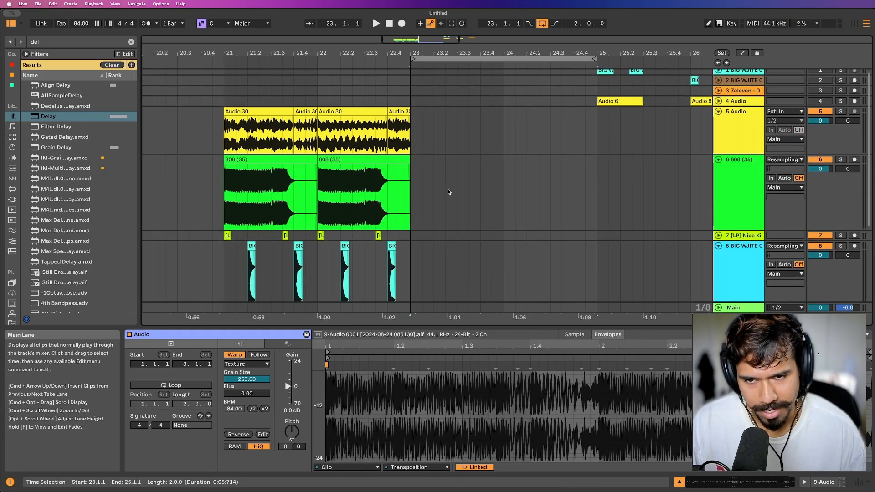
click(306, 104)
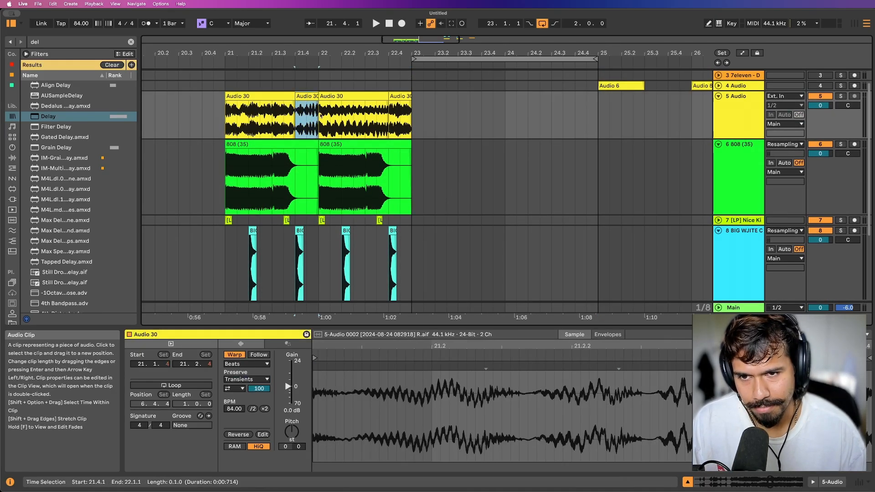
scroll(549, 216, down, 5)
click(748, 236)
key(super+t)
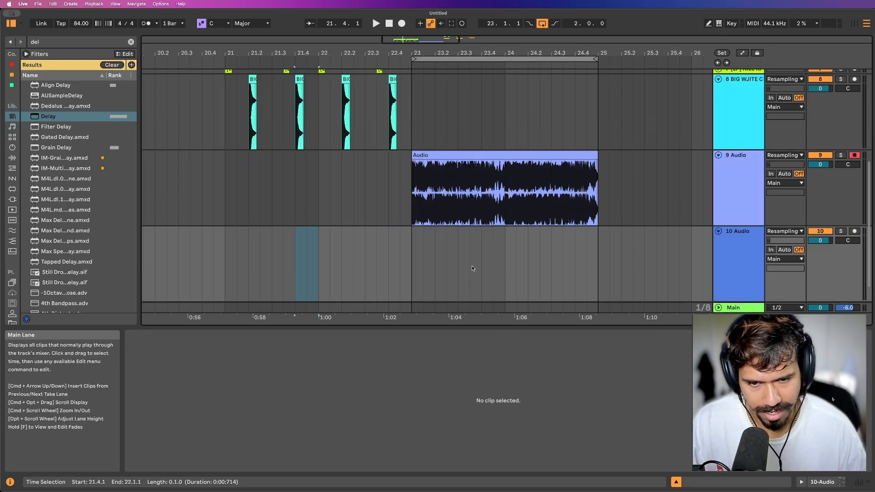
Paste the copied slice onto the new track and place it at 24.1.1.
scroll(473, 266, down, 1)
click(482, 233)
key(super+v)
drag(491, 208, 514, 209)
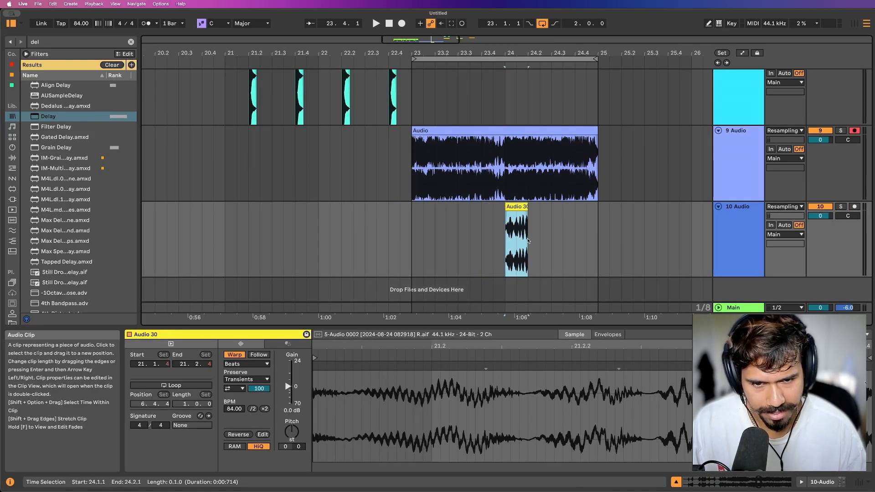
Audition the slice over the resampled beat, then delete the beat from 24.1.1 to 24.2.1 on track 9.
scroll(551, 185, up, 3)
scroll(552, 186, up, 1)
click(423, 194)
key(space)
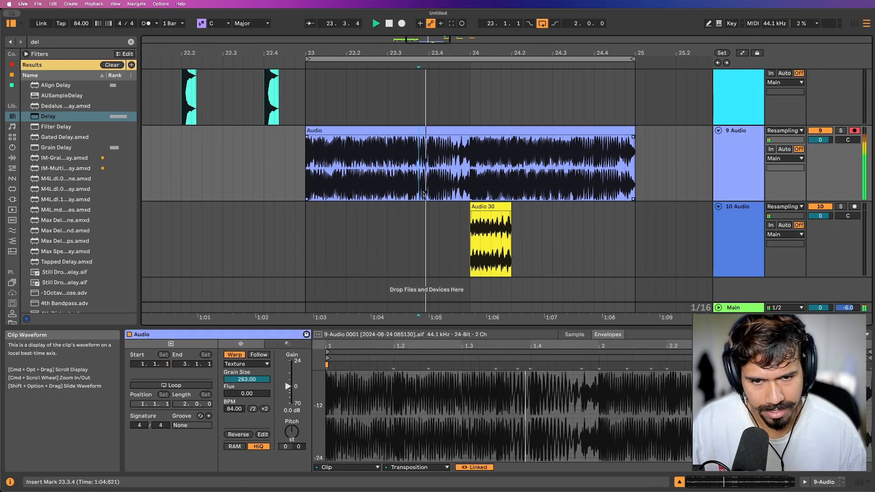
scroll(499, 201, up, 3)
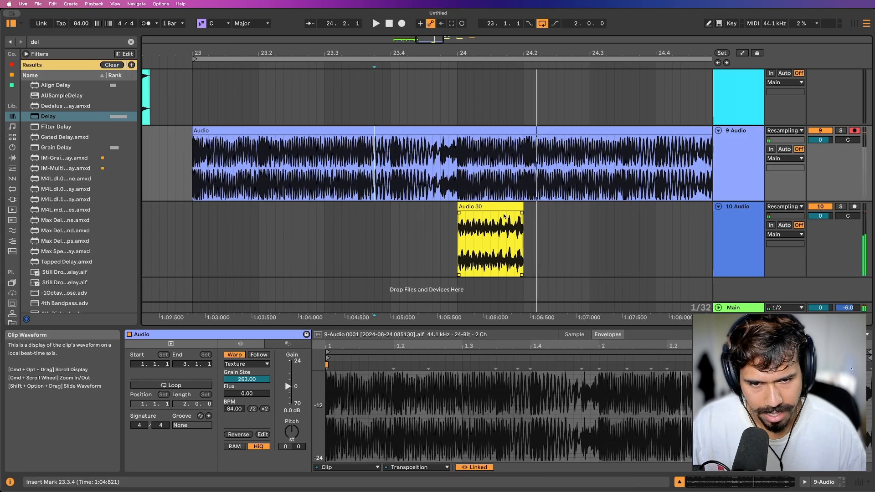
drag(459, 191, 523, 191)
key(Delete)
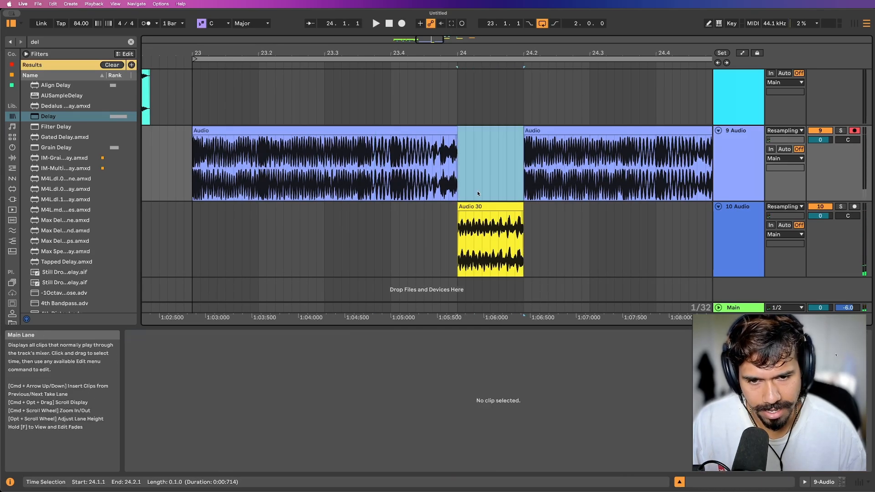
Slip the Audio 30 slice's content so the clip starts at 21.2.1 in the sample, auditioning the variations.
click(522, 210)
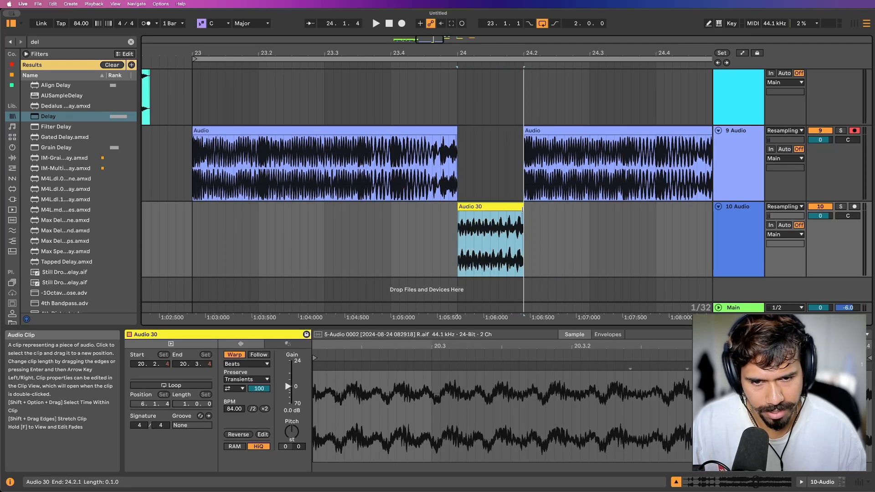
click(407, 235)
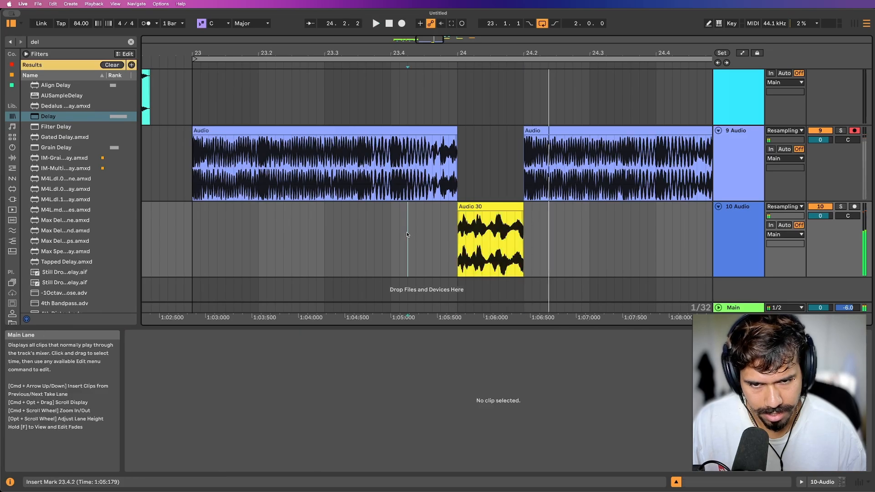
scroll(451, 223, right, 3)
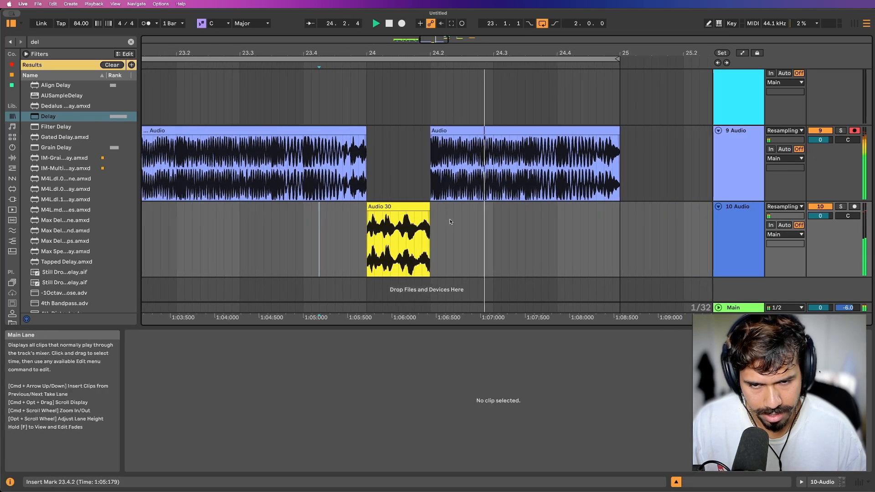
scroll(449, 223, down, 3)
click(408, 247)
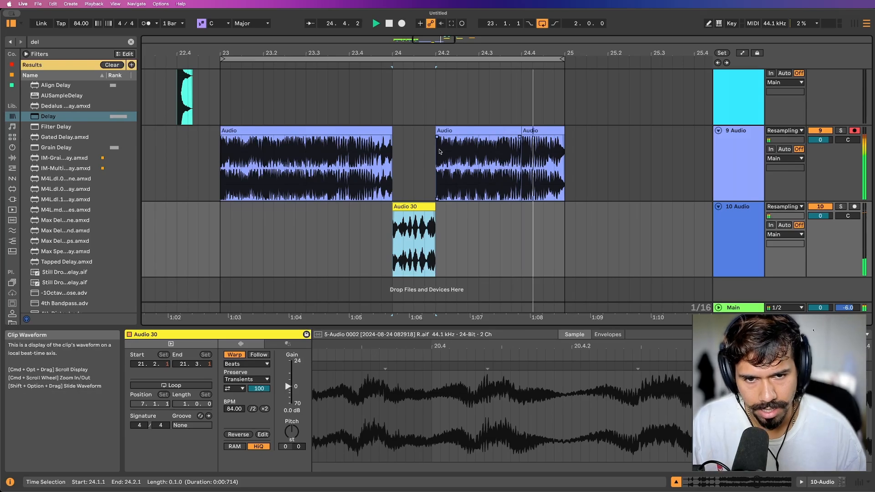
Listen to the loop and move the Audio 30 slice up into the gap at 24.1.1 on track 9.
scroll(446, 145, down, 5)
scroll(444, 146, down, 1)
scroll(433, 143, up, 5)
scroll(433, 144, down, 5)
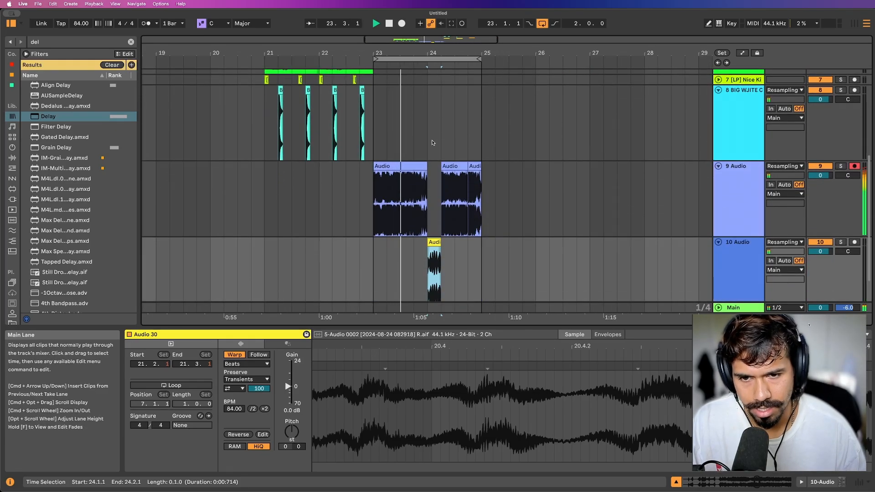
scroll(436, 144, up, 3)
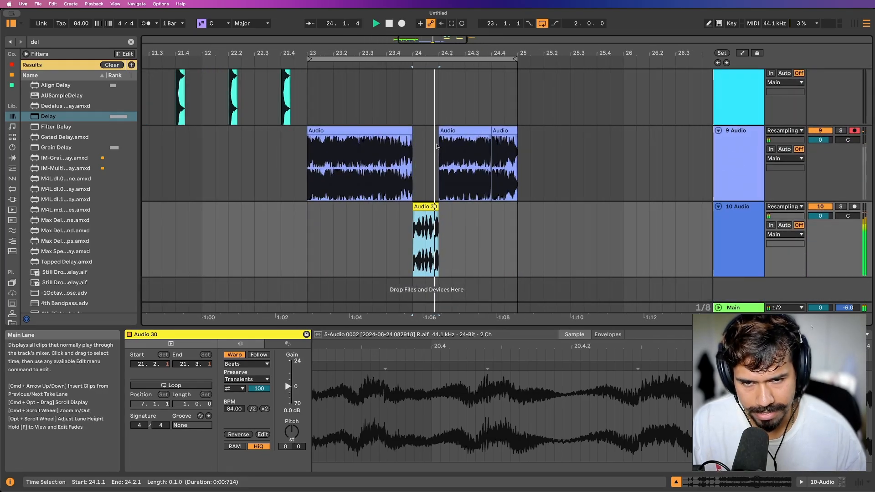
scroll(428, 147, up, 3)
scroll(435, 145, down, 2)
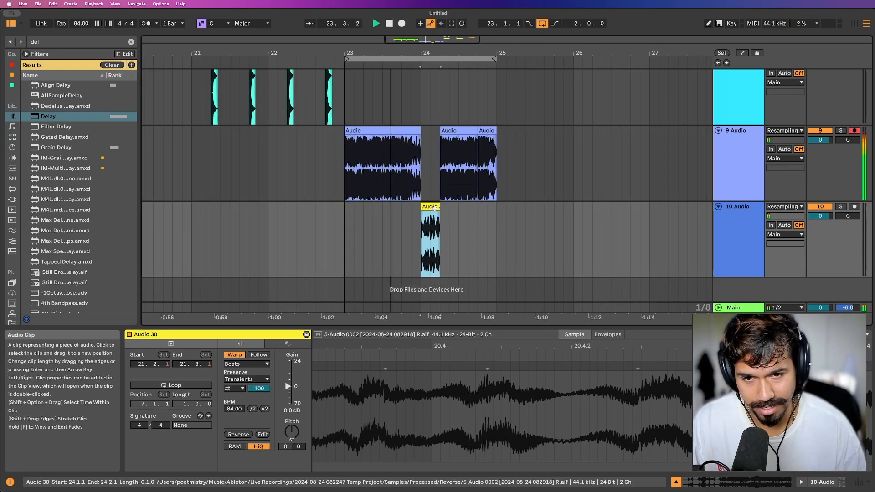
drag(438, 253, 439, 178)
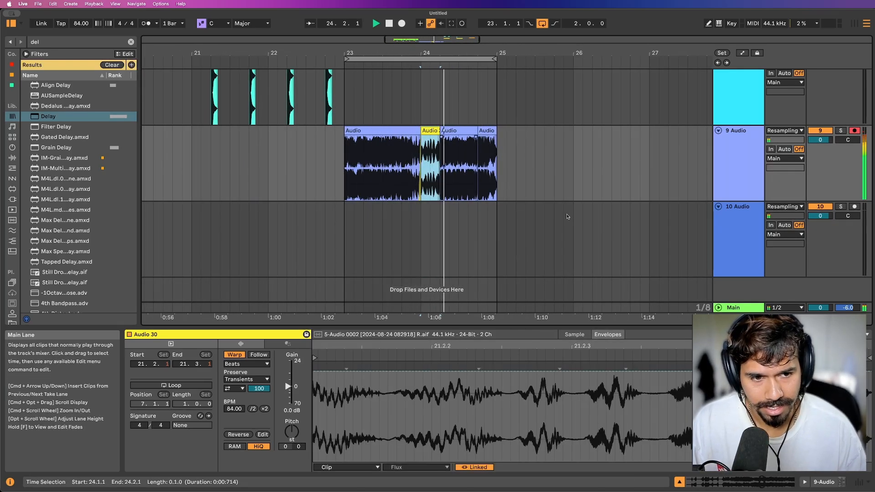
Insert a MIDI track directly below track 9 and open its device view.
key(super+shift+t)
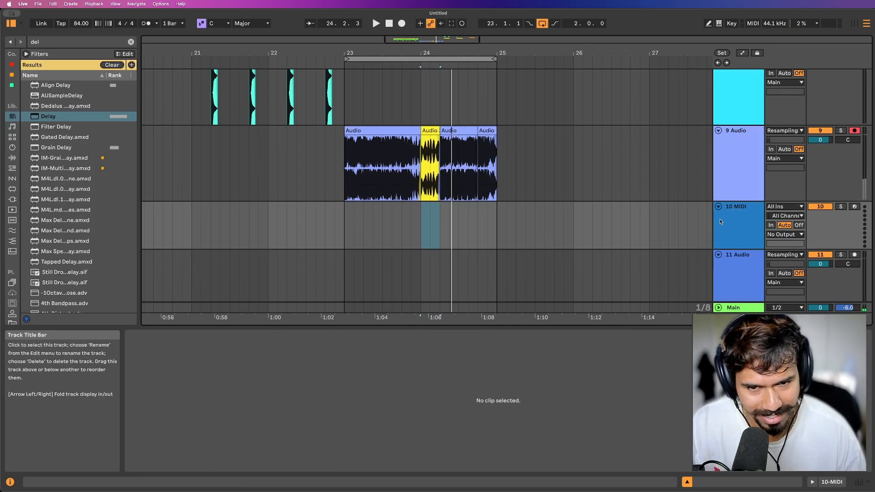
click(385, 131)
shift+click(483, 131)
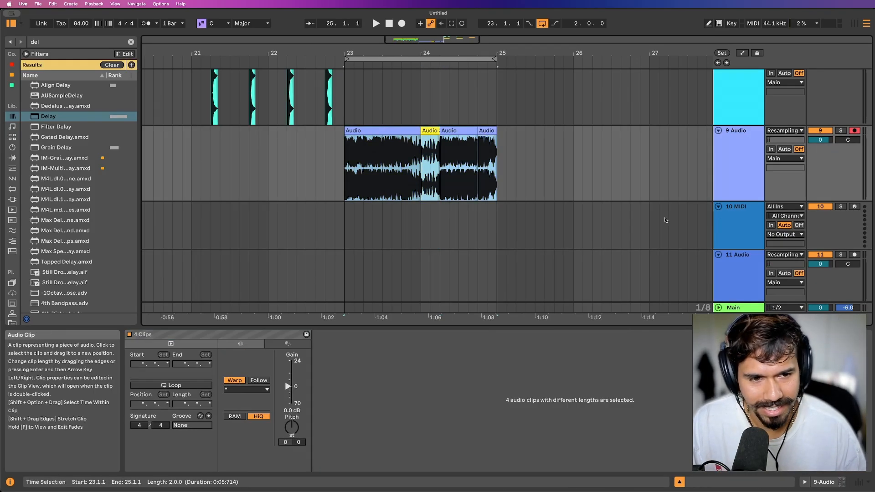
click(742, 219)
double_click(741, 220)
Consolidate the four clips from 23.1.1 to 25.1.1 on track 9 into a single clip.
click(387, 230)
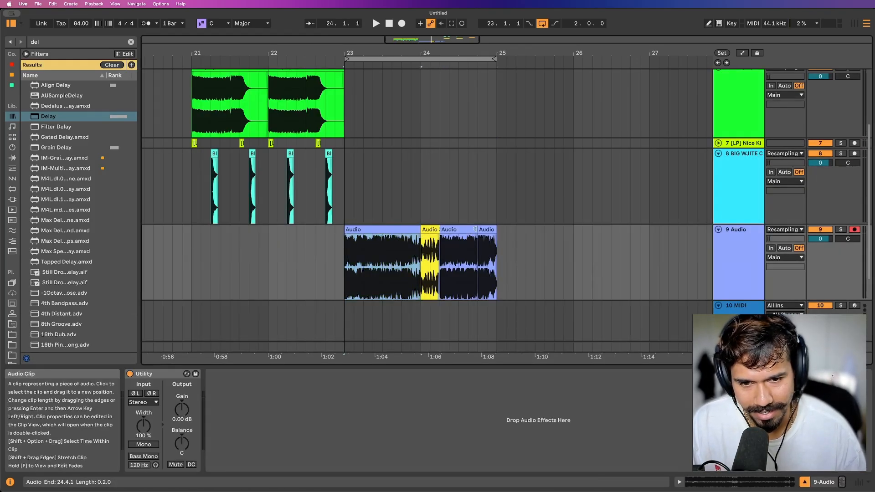
shift+click(485, 230)
click(732, 311)
click(396, 230)
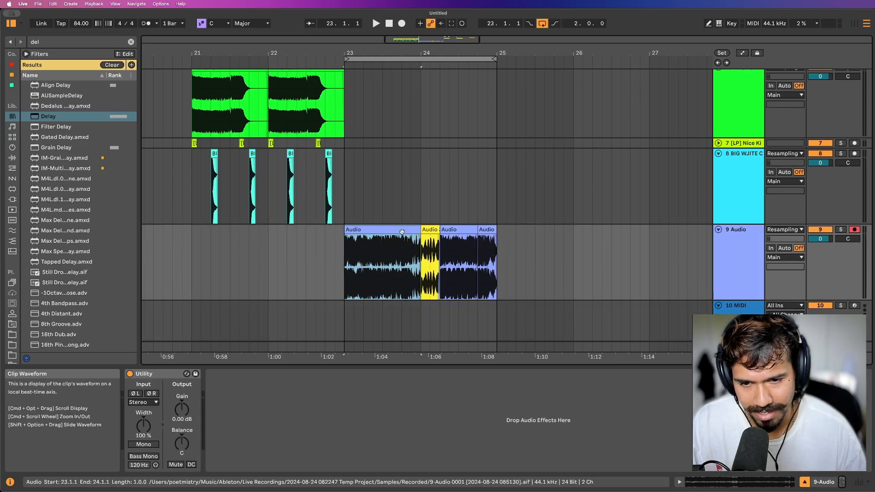
shift+click(486, 230)
key(super+j)
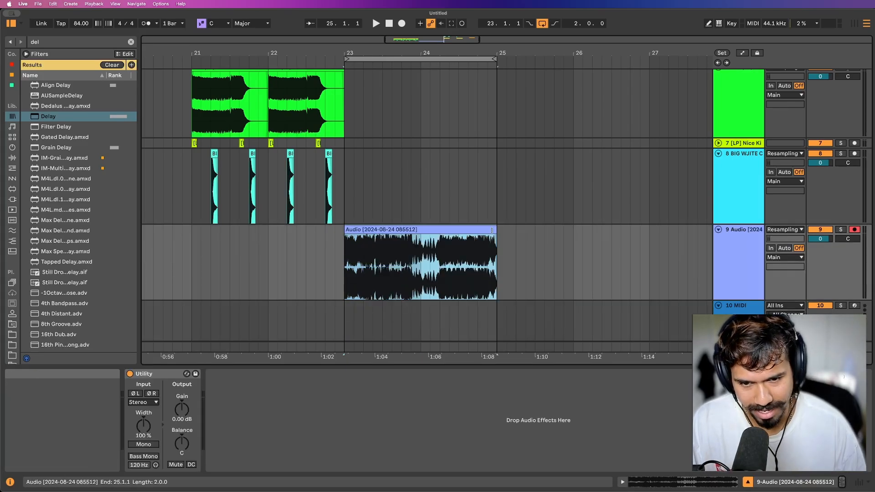
Delete the empty audio track 11 below the MIDI track.
key(Down)
scroll(531, 294, down, 4)
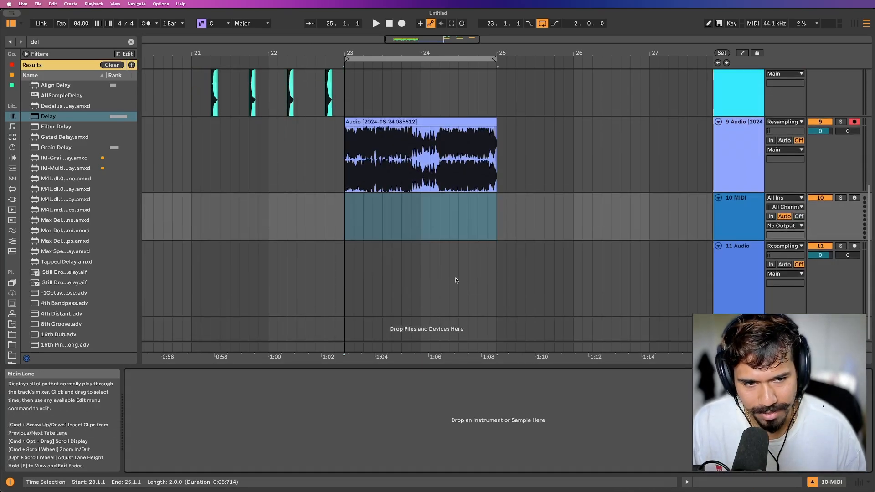
click(748, 258)
key(Delete)
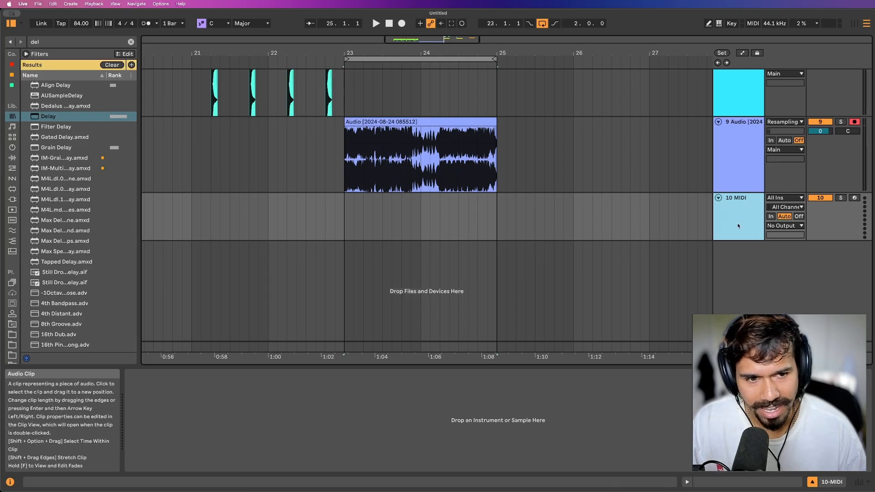
Load the consolidated clip into a Simpler on the MIDI track and set it to Slice mode.
drag(396, 147, 464, 416)
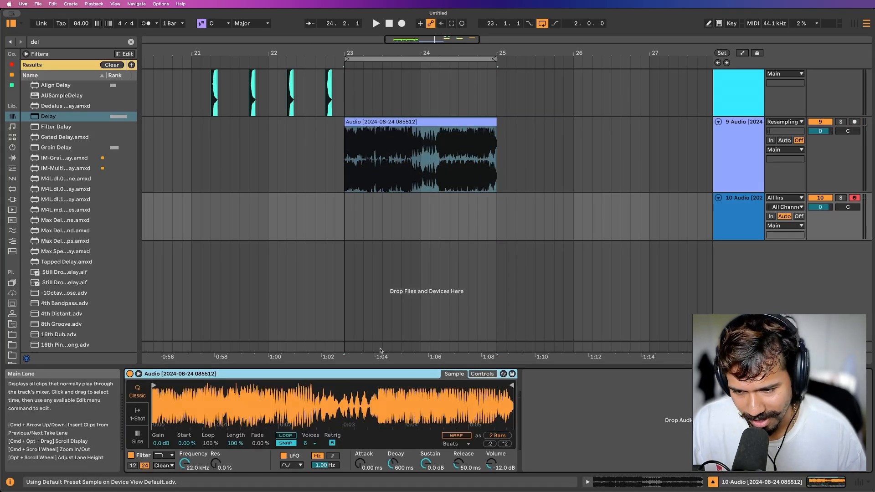
click(137, 437)
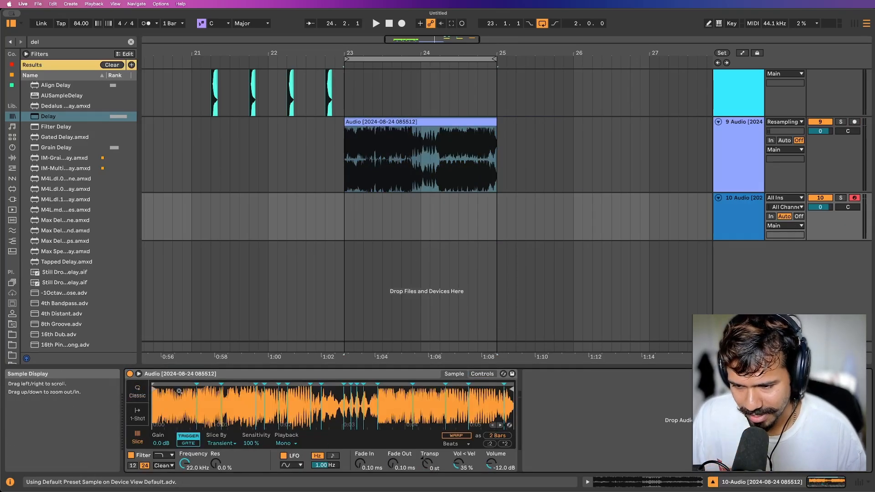
Create an empty two-bar MIDI clip from 25.1.1 to 27.1.1 on the sliced sample's track.
scroll(488, 142, right, 2)
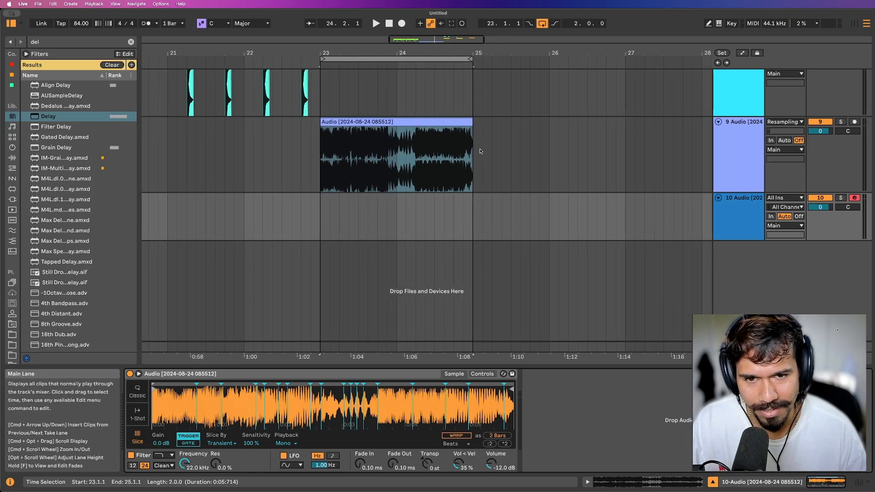
drag(474, 150, 471, 211)
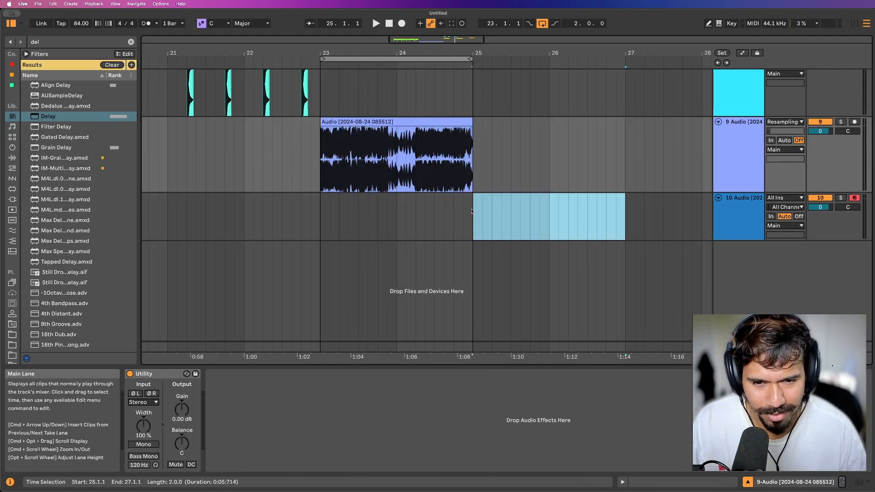
key(super+shift+m)
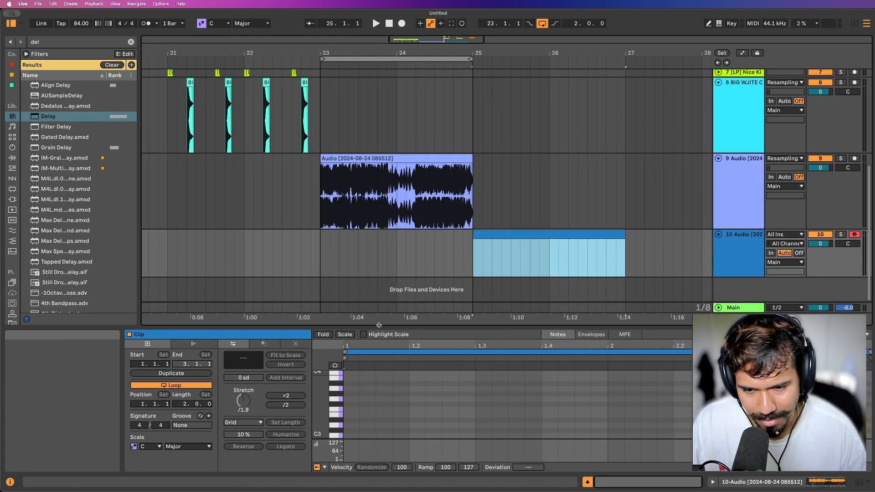
Generate a Seed pattern in the new MIDI clip on track 10 with a pitch range of C1 to C3 and play it.
drag(378, 327, 378, 262)
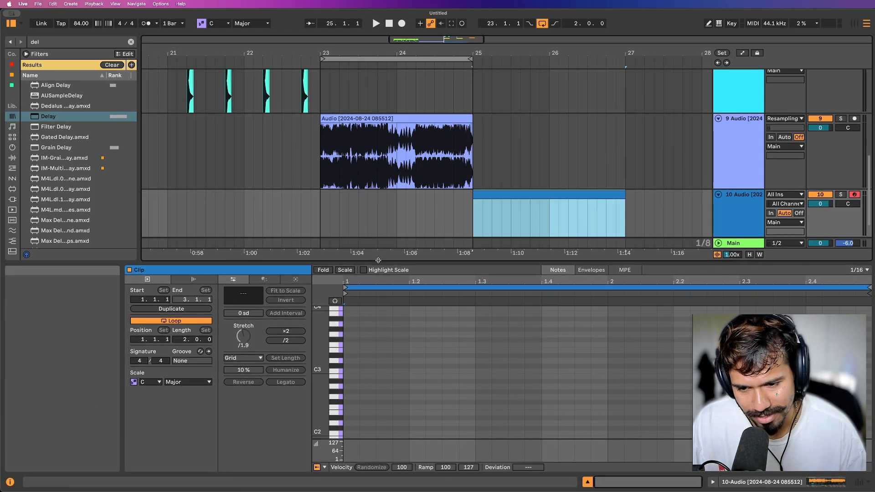
click(270, 278)
click(296, 279)
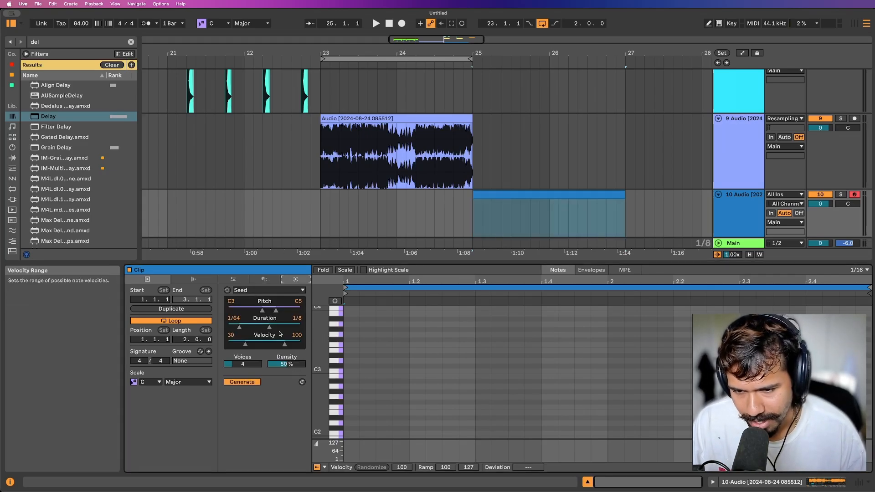
mouse_move(262, 311)
mouse_down()
mouse_move(245, 310)
mouse_move(274, 311)
mouse_move(262, 310)
mouse_up()
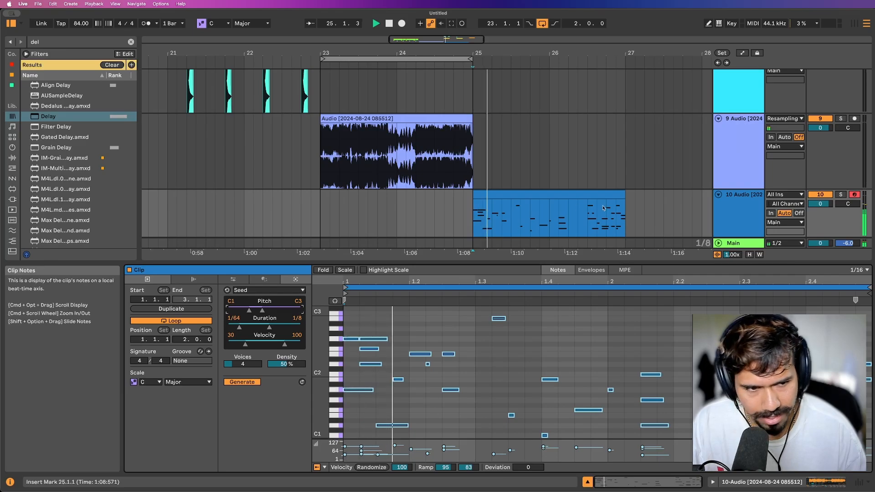
scroll(600, 207, down, 2)
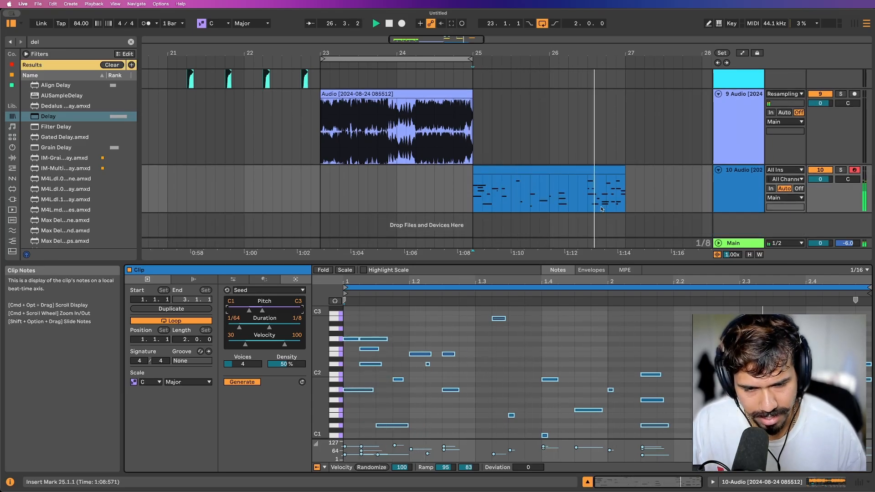
Try the Seed pattern with 3 voices and listen to it.
key(space)
mouse_move(243, 364)
mouse_down()
mouse_move(243, 380)
mouse_move(243, 359)
mouse_up()
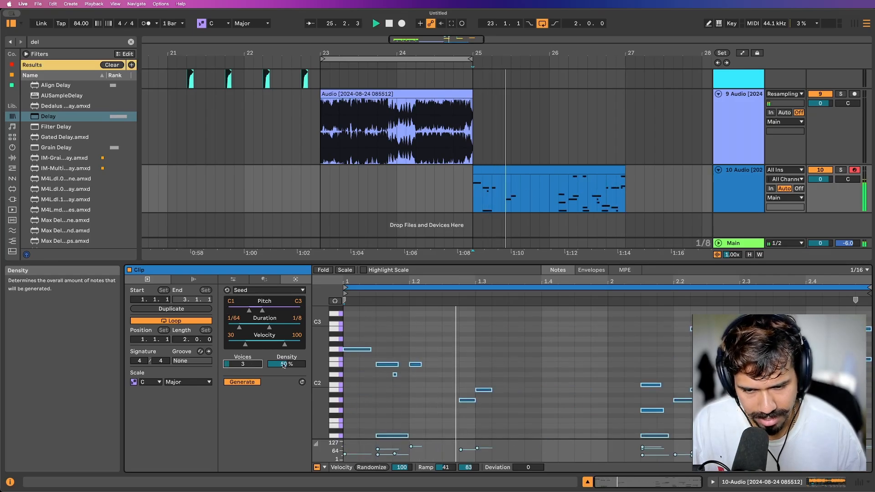
key(space)
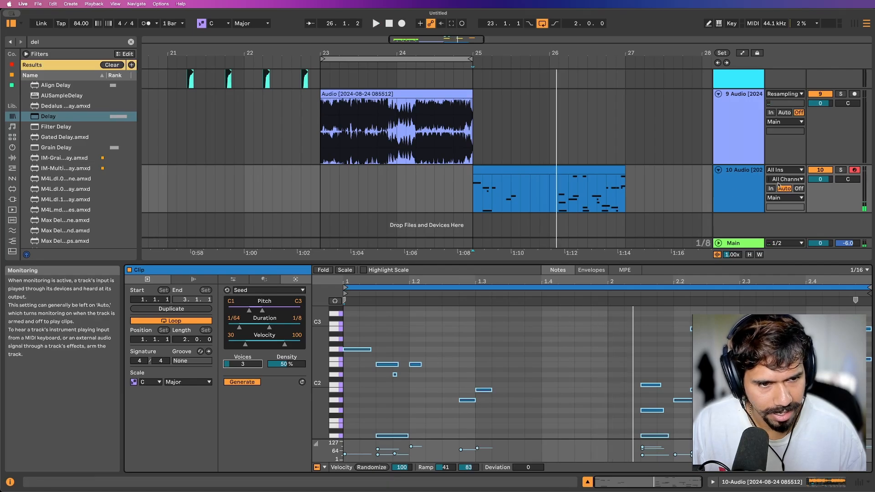
Raise the Simpler's volume on track 10 to -6 dB and play the clip.
double_click(733, 184)
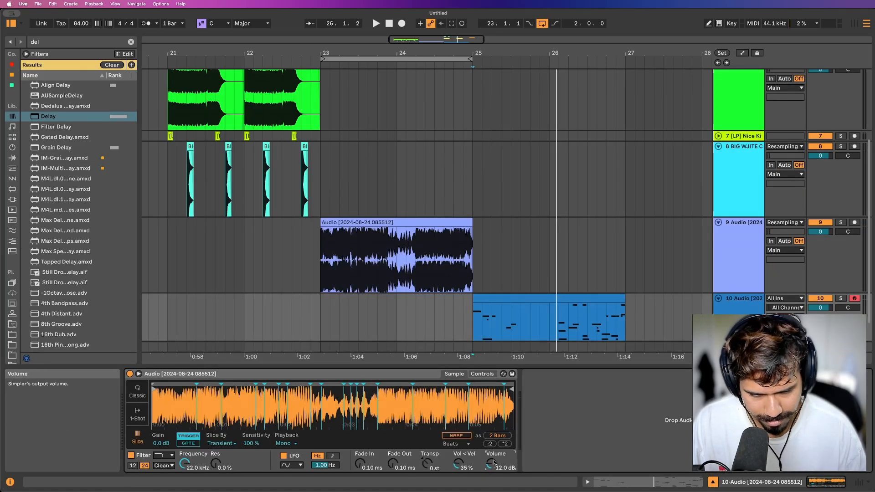
click(476, 343)
key(space)
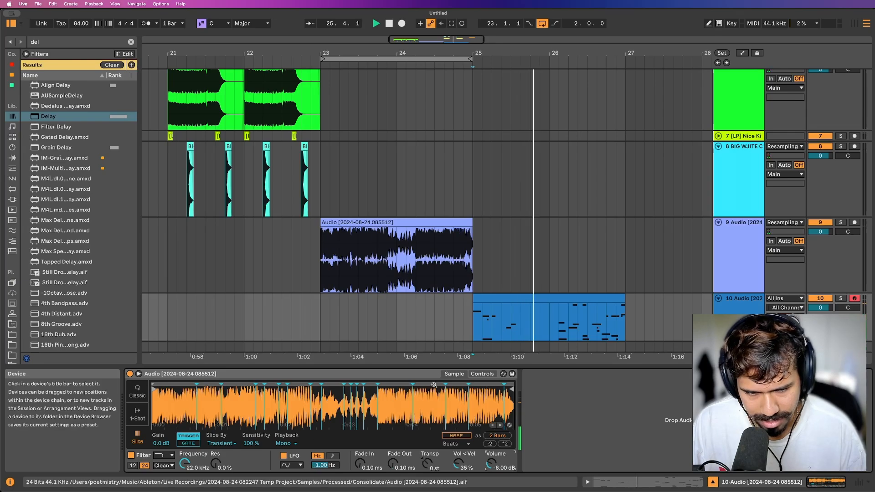
Reopen the MIDI clip on track 10 and return its Seed pattern to 4 voices during playback.
click(533, 302)
double_click(533, 301)
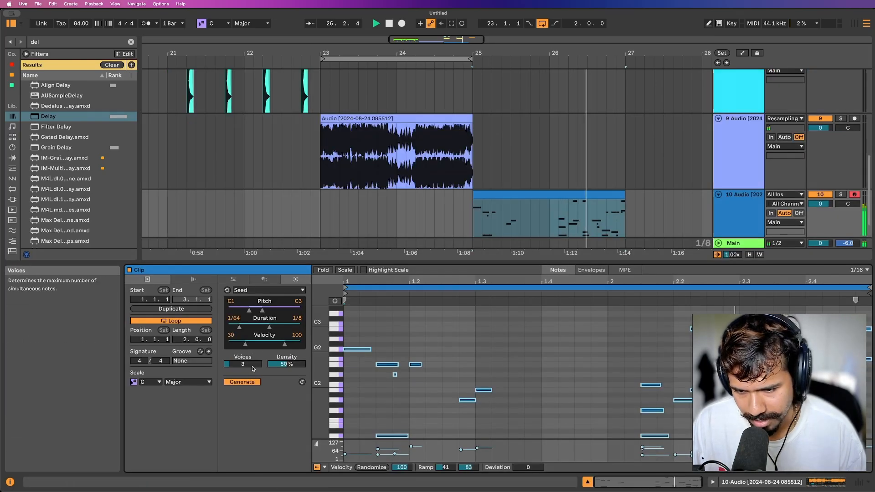
key(space)
drag(243, 364, 243, 361)
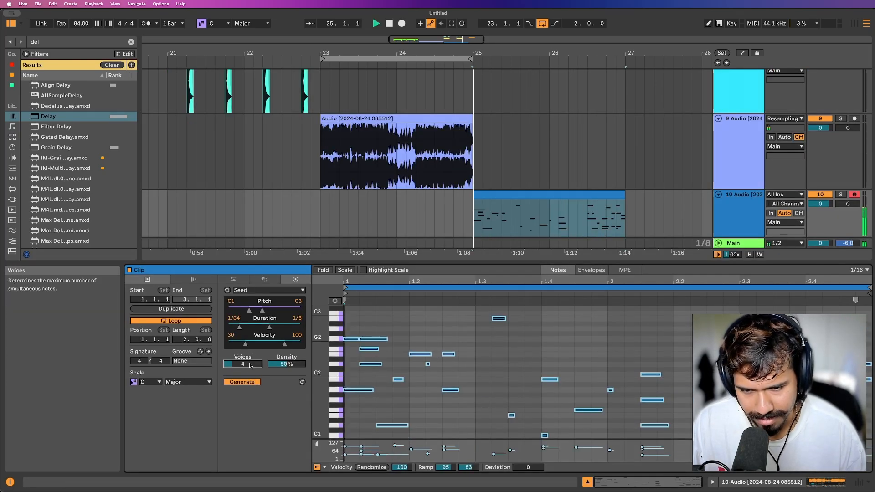
Show the device chain of track 10 and stop playback.
click(740, 204)
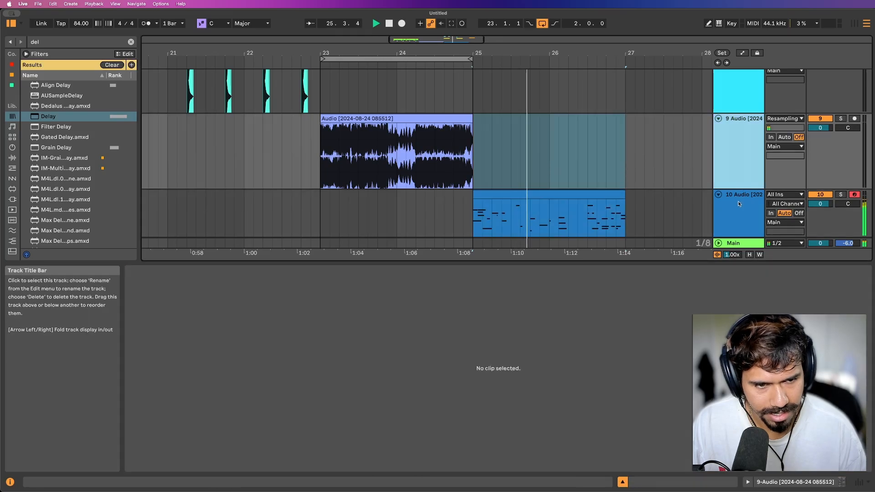
double_click(739, 203)
key(space)
key(super+f)
text(sat)
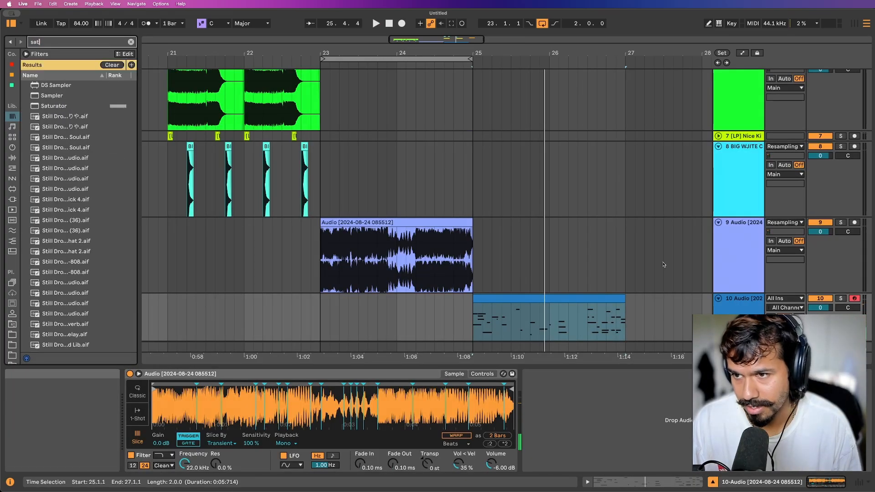
key(Down)
Search the browser for "drum" and load Drum Buss after the Simpler on track 10.
key(super+f)
text(drum)
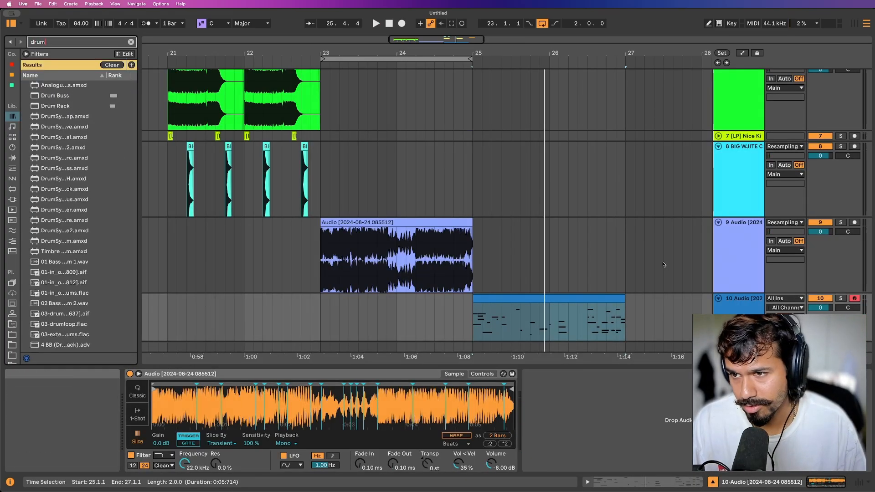
key(Down)
key(Down)
key(Return)
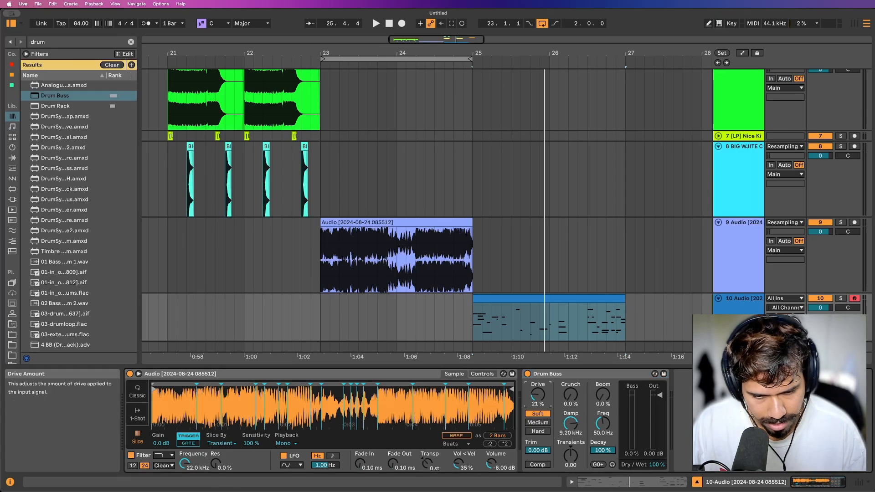
Set the Drum Buss Drive to 31 % and raise Transients to about 0.33 while playing the clip.
drag(538, 395, 538, 387)
key(space)
drag(571, 455, 571, 438)
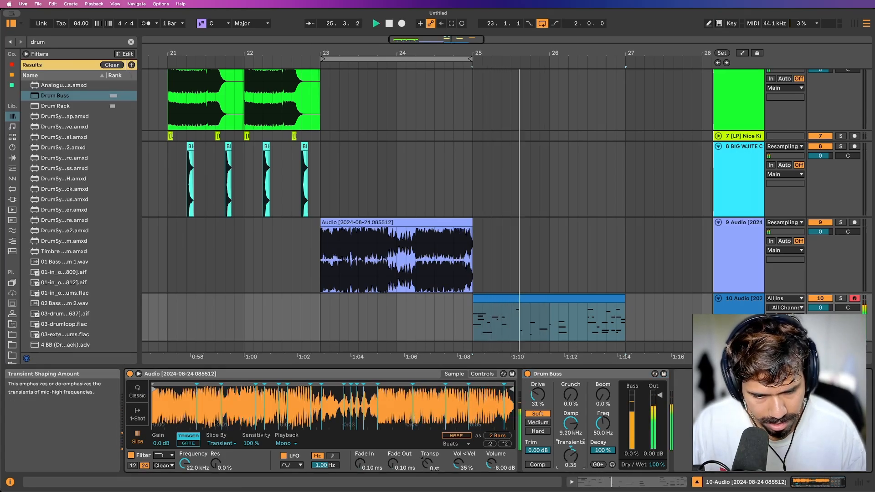
Copy the two 808 (35) clips on track 6 from 21.1.1–23.1.1 and paste them at 25.1.1.
scroll(237, 182, up, 3)
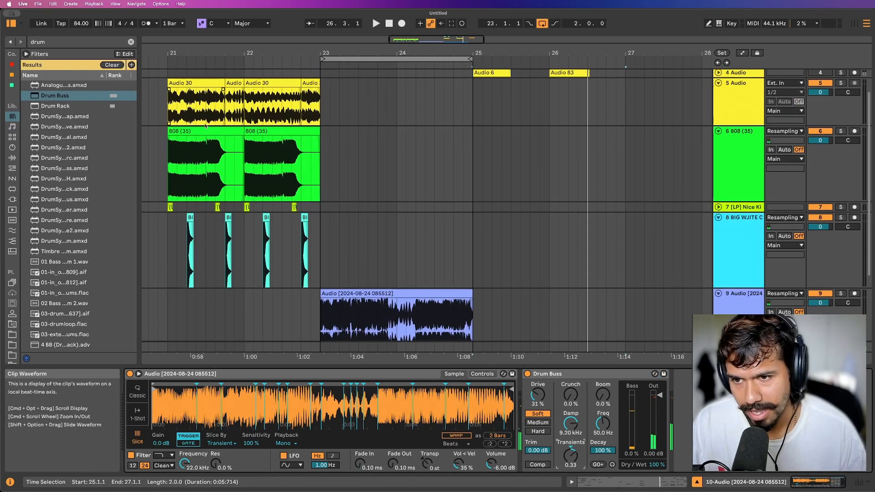
click(219, 132)
shift+click(284, 133)
key(super+c)
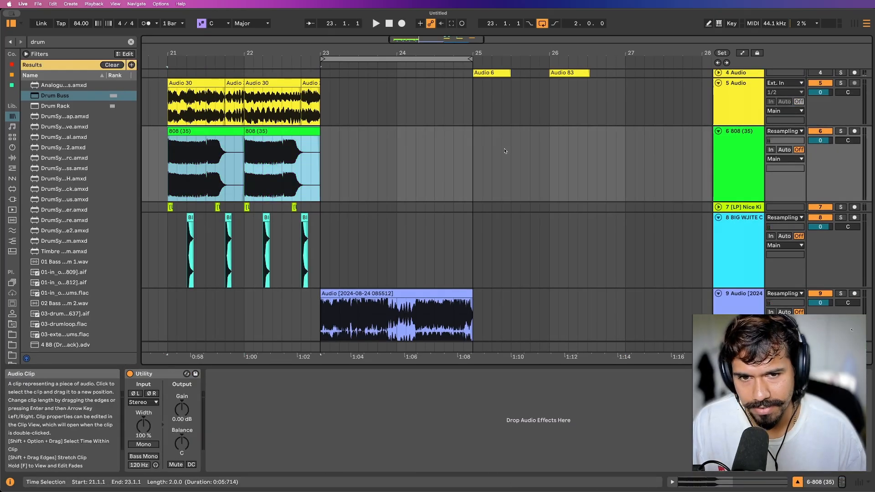
click(472, 151)
key(super+v)
Copy the kick and clap/snare clips on tracks 7 and 8 from bars 21–23 and paste them at 25.1.1.
scroll(488, 144, up, 3)
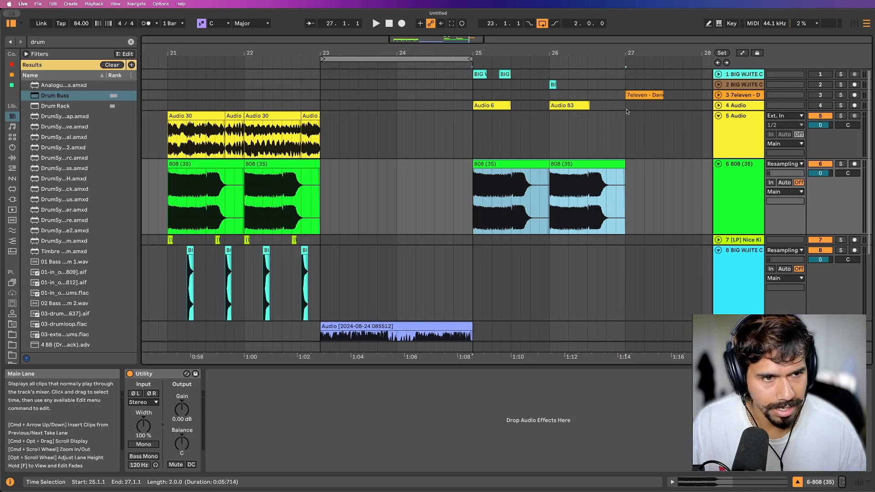
scroll(585, 132, down, 5)
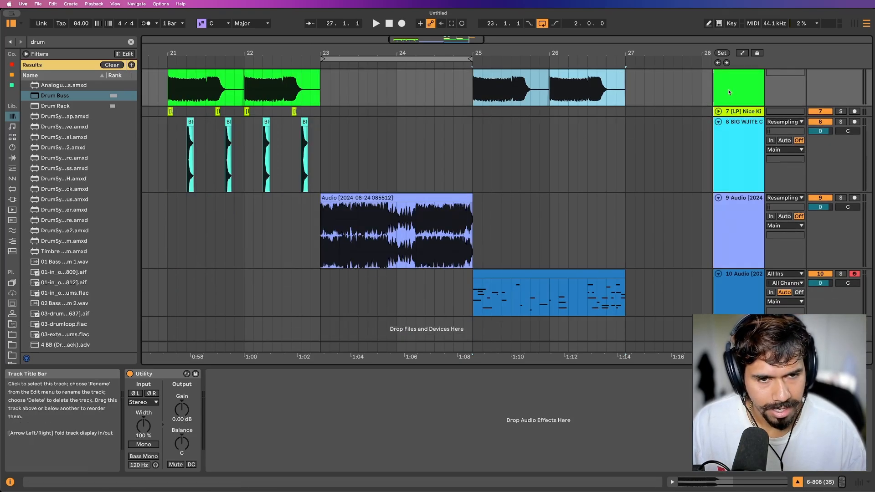
scroll(515, 100, up, 2)
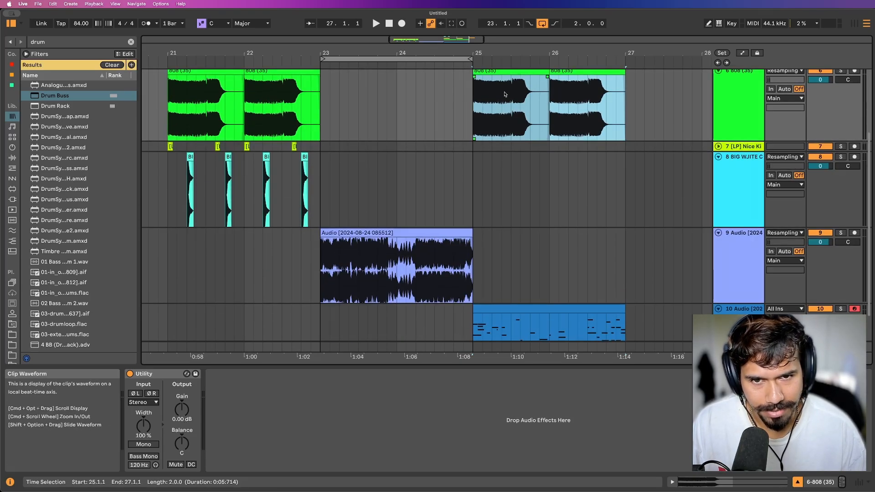
scroll(505, 94, up, 1)
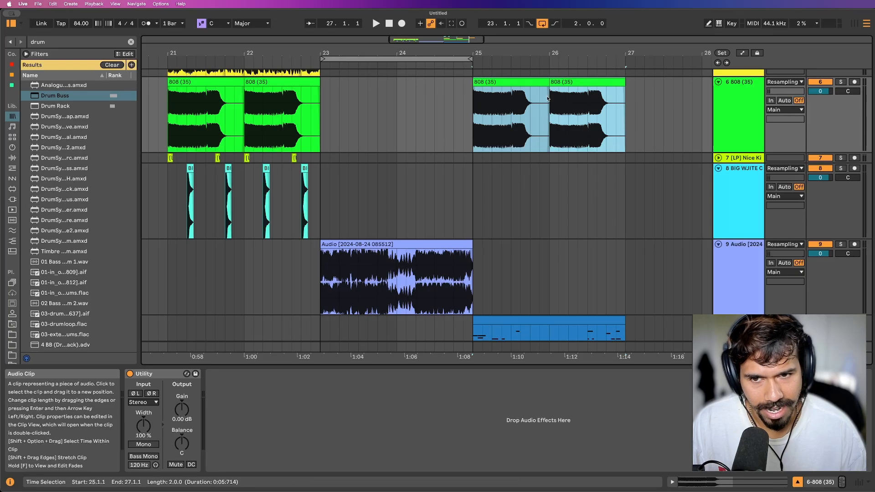
drag(321, 185, 171, 160)
key(super+c)
click(475, 158)
key(super+v)
Play the arrangement from 25.1.1 to hear the sliced pattern with the copied drums and 808.
click(464, 184)
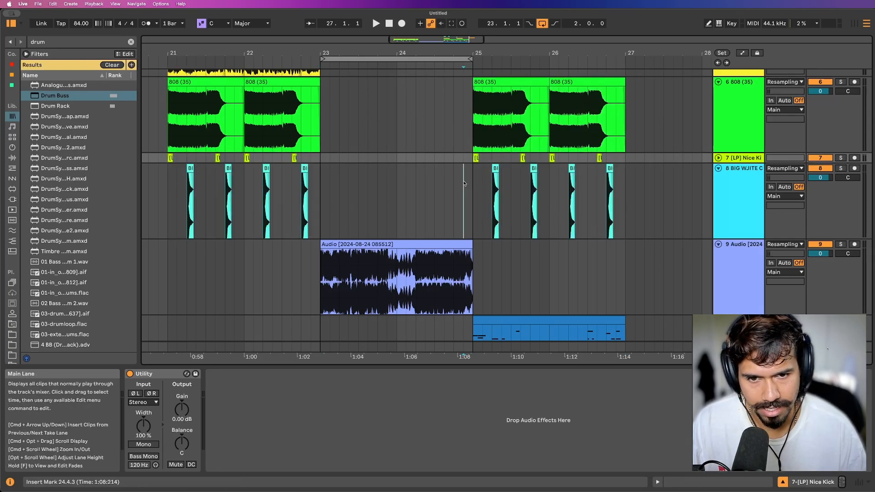
click(474, 184)
key(space)
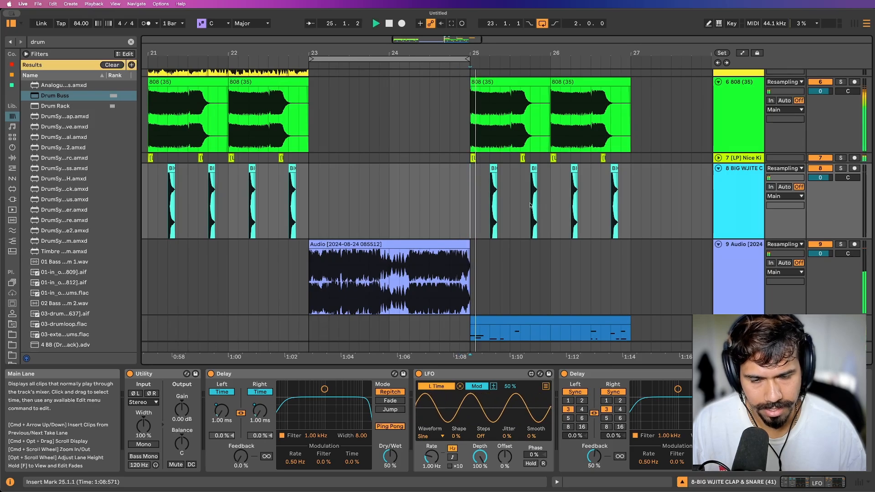
scroll(553, 205, up, 4)
scroll(547, 210, down, 3)
scroll(504, 234, up, 3)
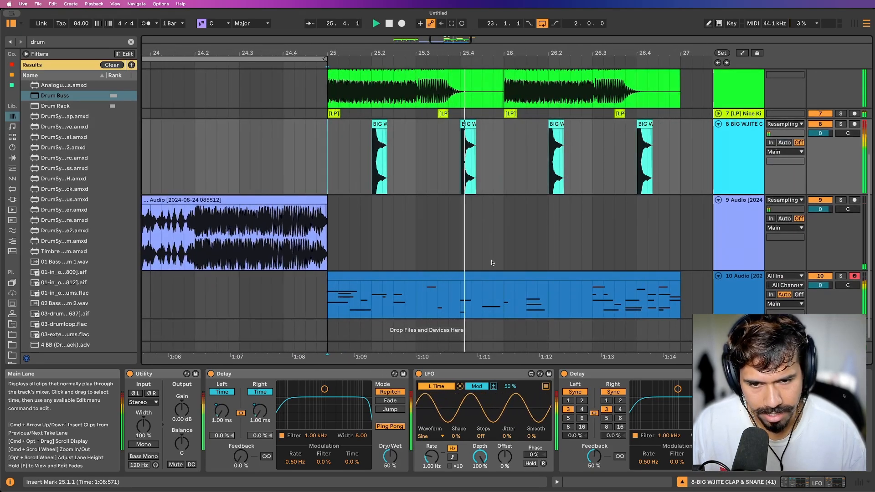
scroll(499, 265, right, 1)
scroll(497, 262, down, 2)
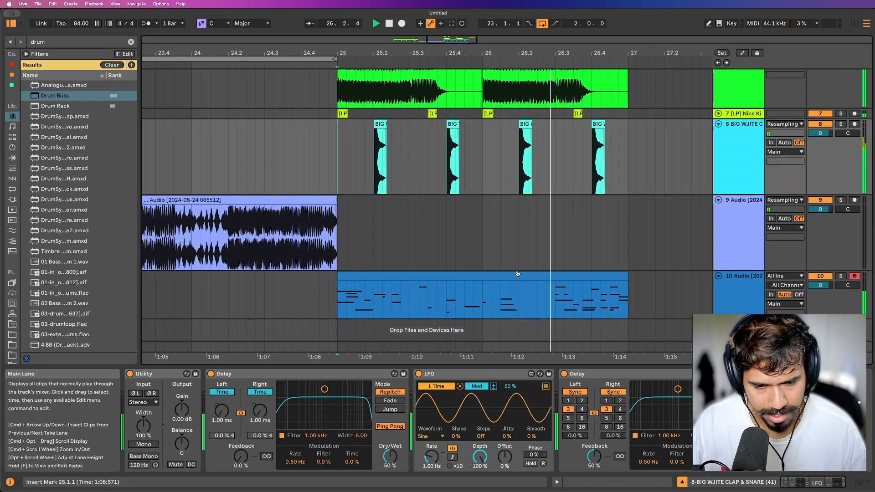
Replay the MIDI clip's section and set track 10's Drum Buss Drive to 41 % with Comp enabled.
click(527, 280)
key(space)
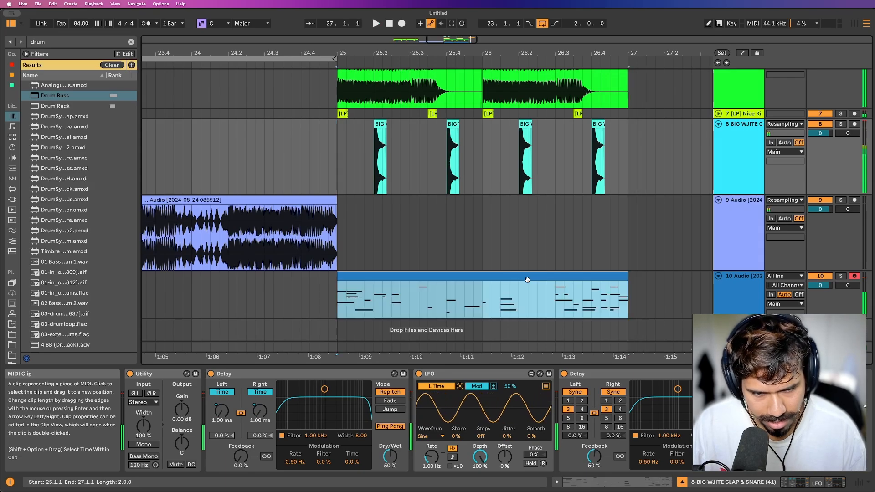
double_click(527, 279)
key(space)
double_click(739, 195)
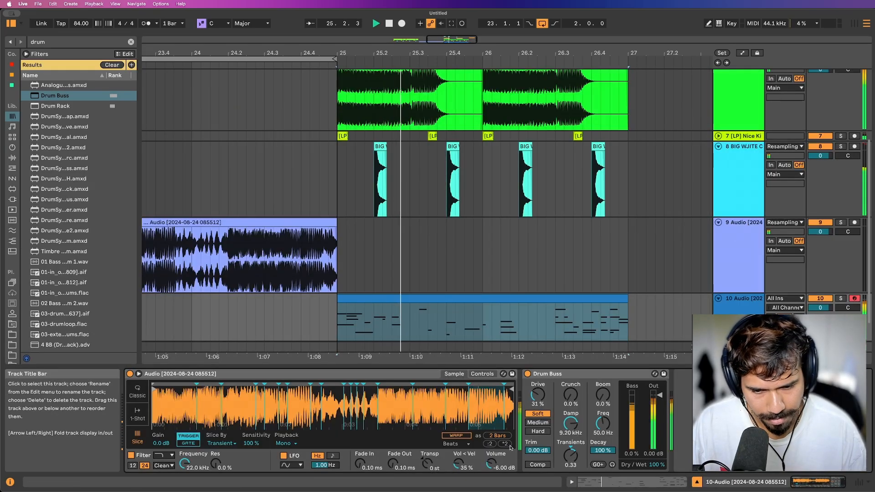
drag(537, 394, 538, 390)
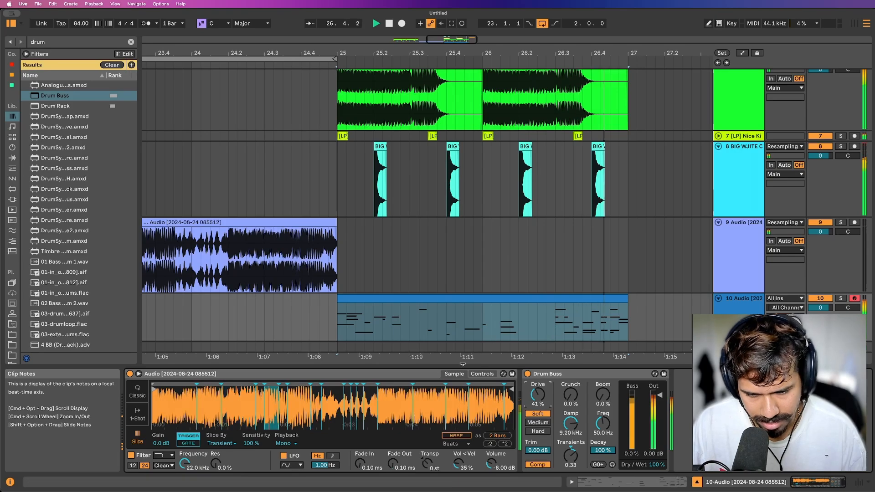
Change the Simpler's warp mode to Texture and replay the section.
key(space)
click(456, 444)
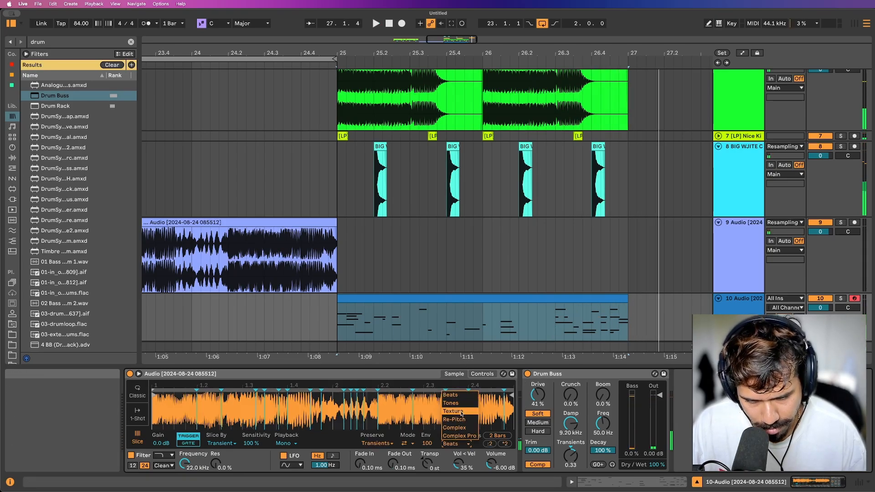
click(468, 413)
key(space)
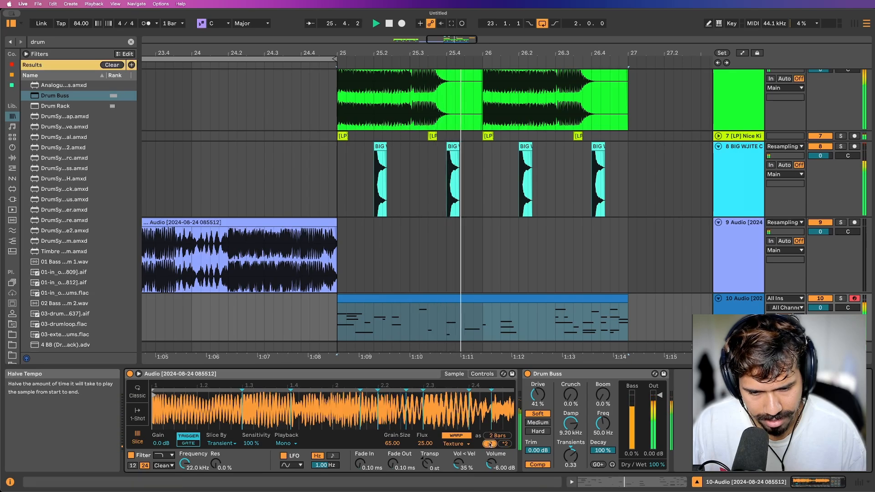
Replay the section several times and raise the Drum Buss Drive to 44 %.
scroll(422, 269, down, 2)
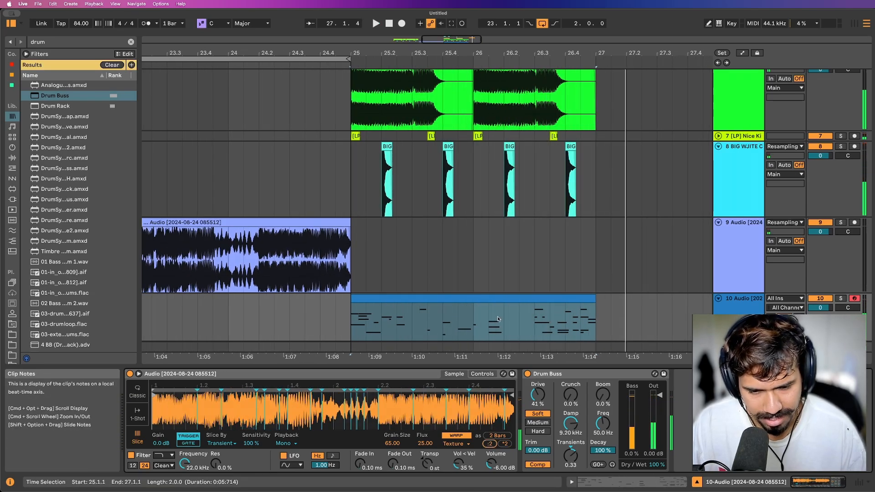
key(space)
key(space)
key(space)
key(space)
drag(540, 398, 540, 395)
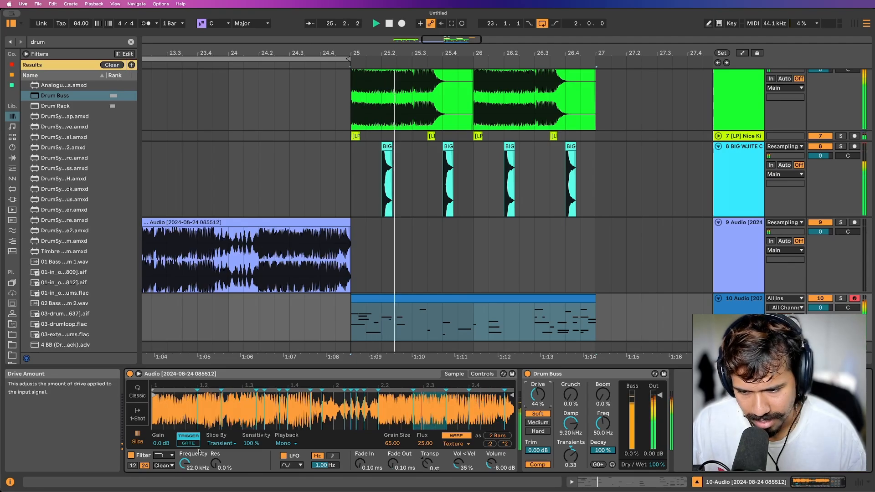
key(space)
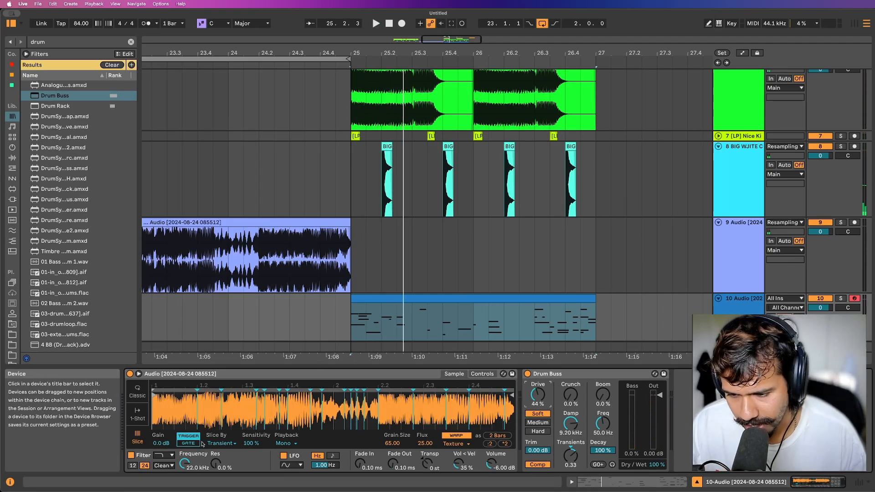
Set the Simpler to slice by Beat at a 1/4 division and play the section.
click(221, 443)
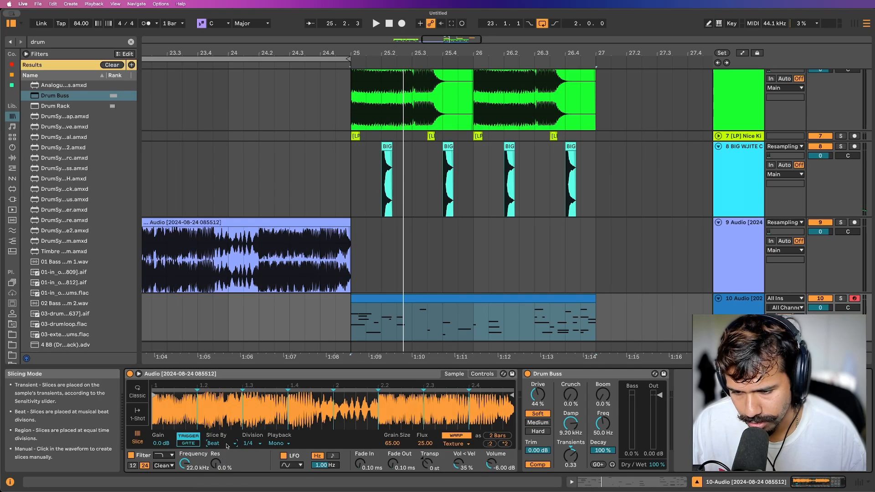
key(space)
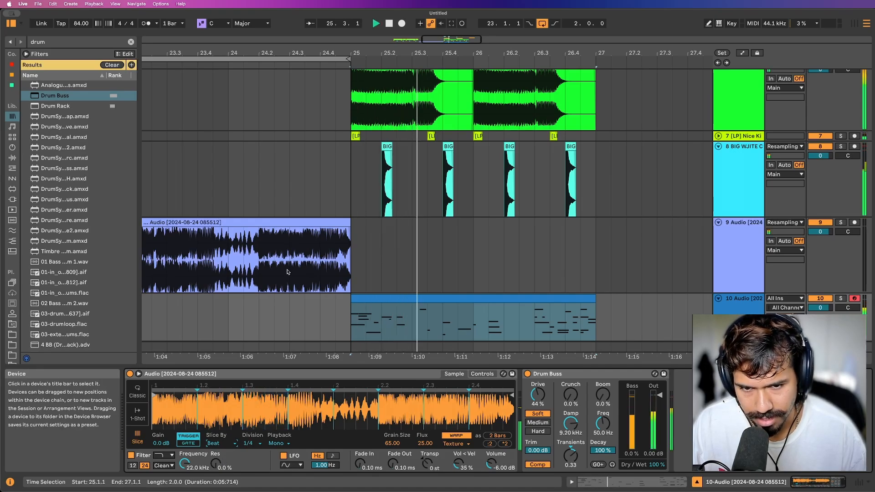
scroll(729, 215, up, 4)
key(space)
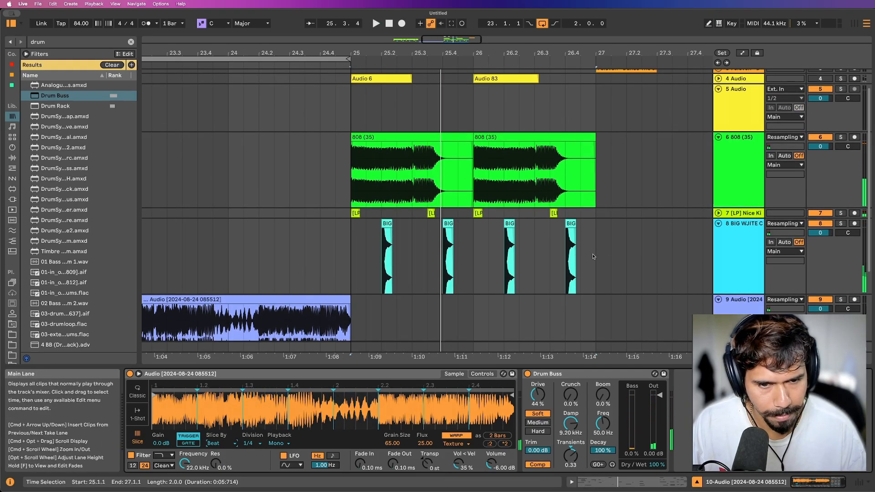
Deactivate the 808, kick and BIG clips in bars 25 to 27 on tracks 6 to 8 and play the section.
drag(595, 256, 348, 156)
key(0)
scroll(395, 186, down, 4)
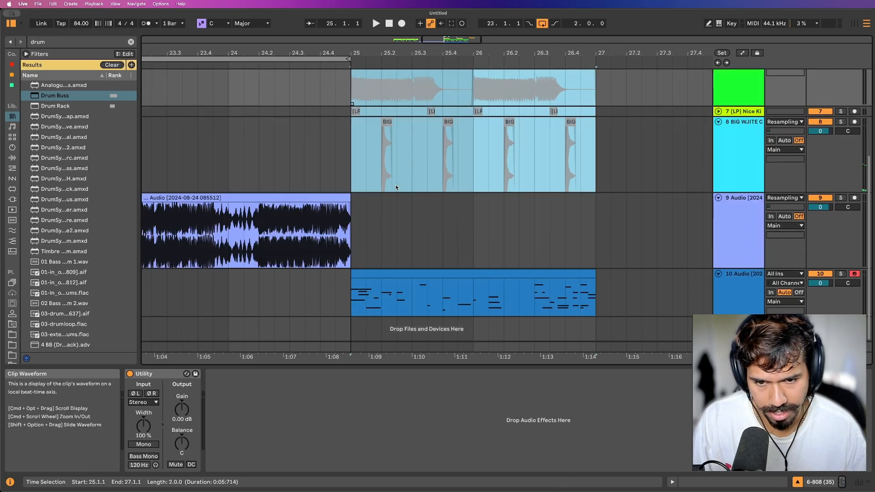
click(354, 279)
key(space)
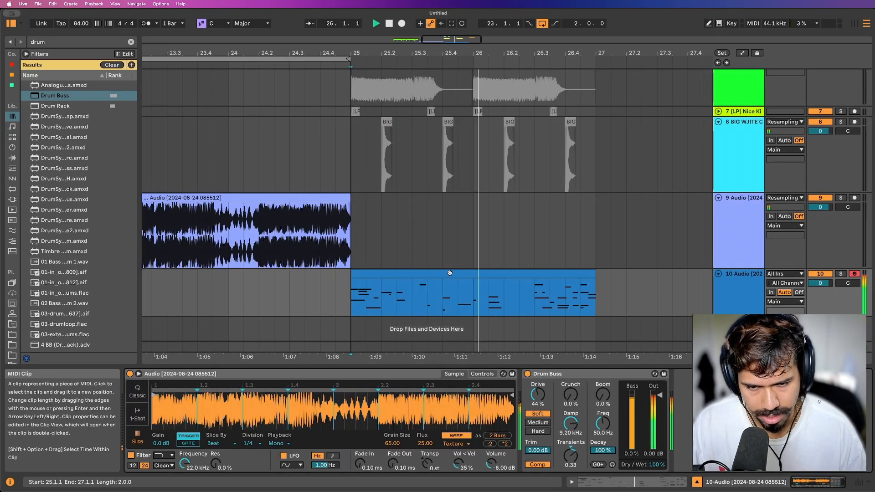
Open track 10's MIDI clip, set the arrangement loop to its length at bars 25 to 27, and stop playback.
double_click(563, 276)
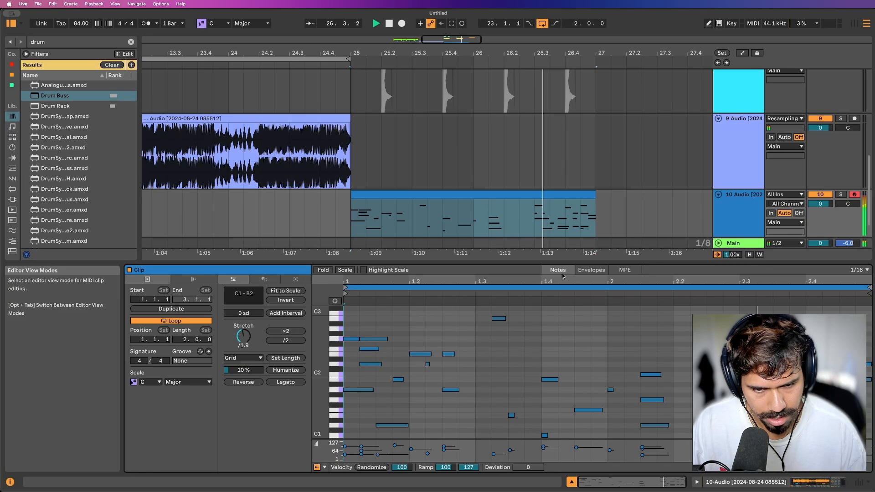
click(515, 197)
key(super+l)
key(space)
scroll(516, 197, down, 2)
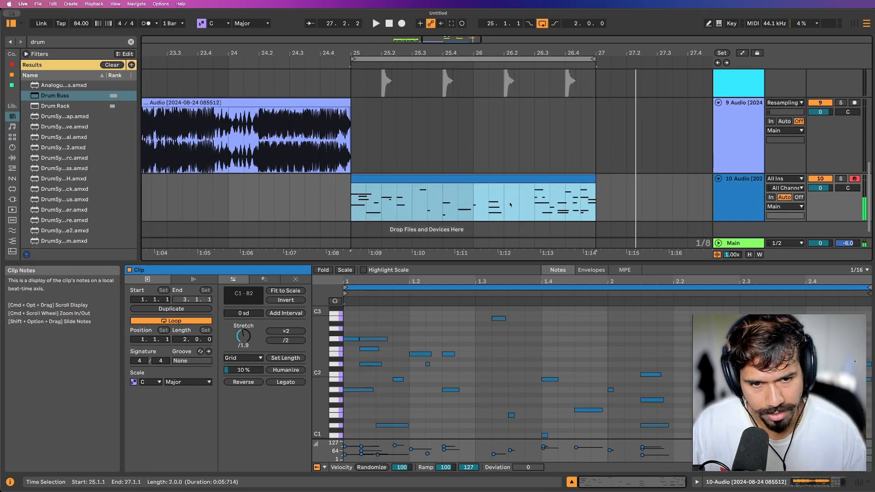
Insert an audio track below track 10, arm it for Resampling, and record the section from 25.1.1.
click(736, 195)
key(super+t)
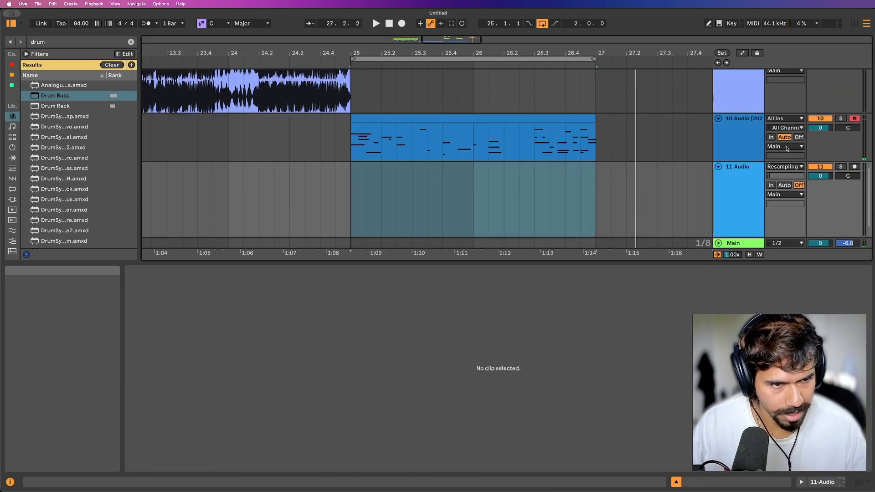
click(349, 198)
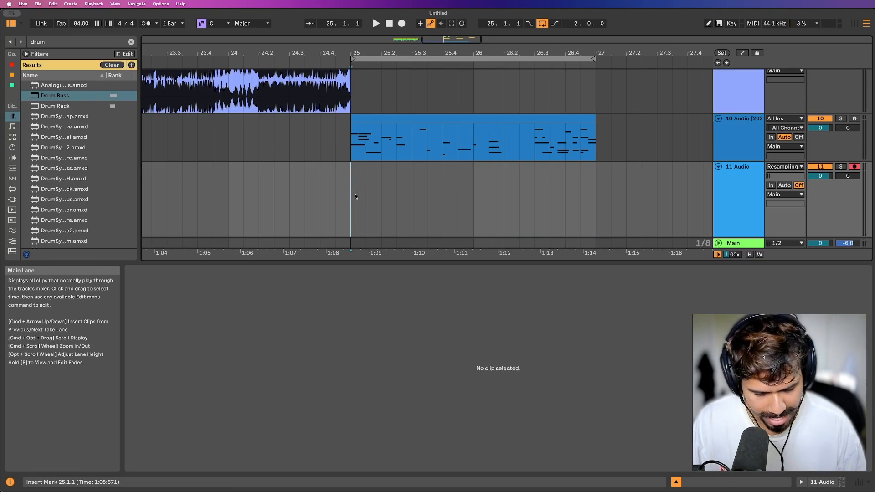
key(F9)
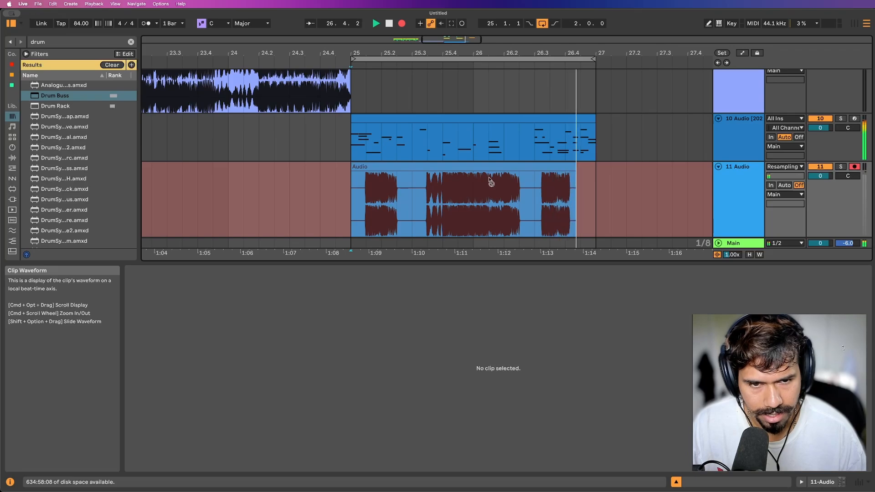
key(space)
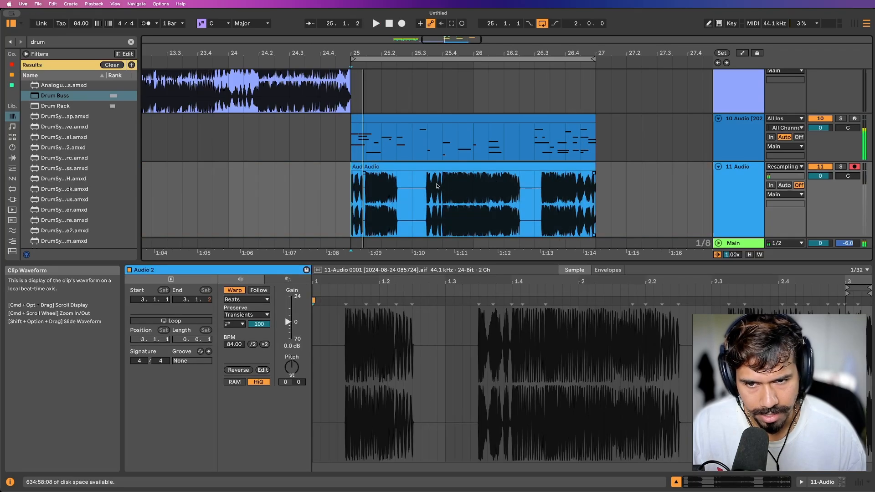
Split the new recording near 25.1.3 and move its short opening piece to 27.1.1.
click(365, 168)
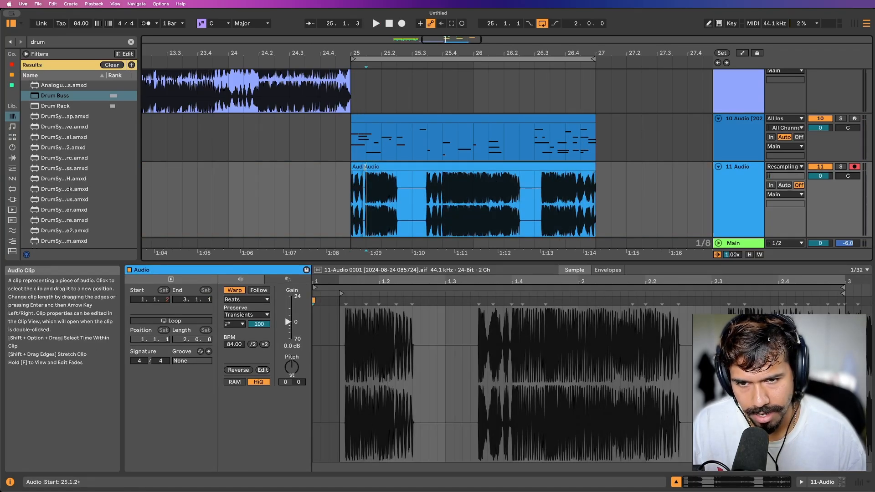
key(super+e)
drag(358, 167, 452, 171)
drag(603, 171, 602, 170)
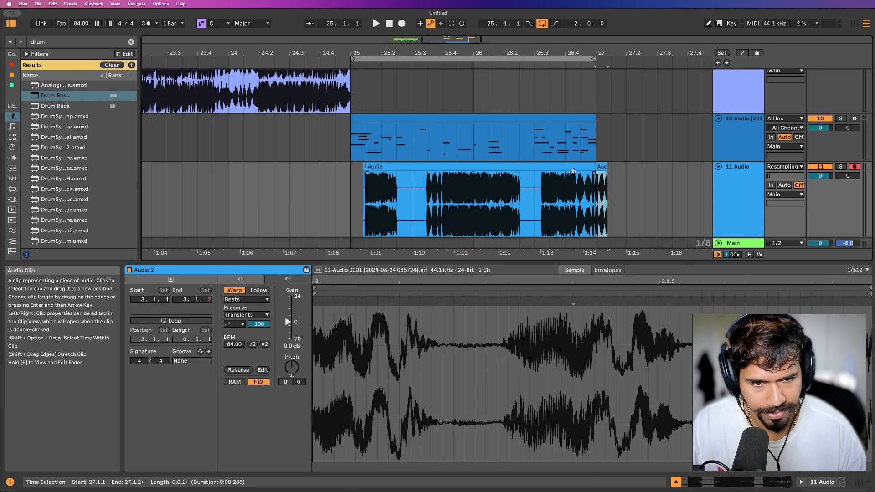
Shift both pieces of the recording earlier together so the main clip starts at 25.1.1.
click(584, 168)
shift+click(601, 168)
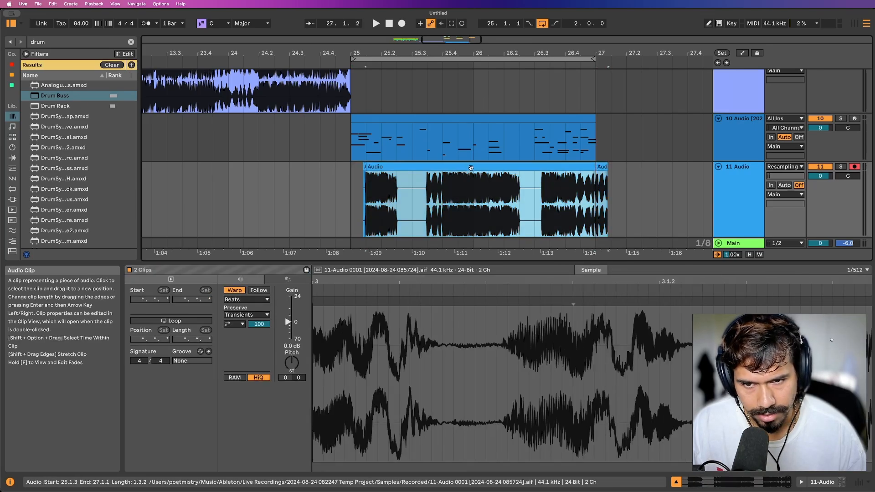
drag(471, 168, 456, 169)
click(586, 168)
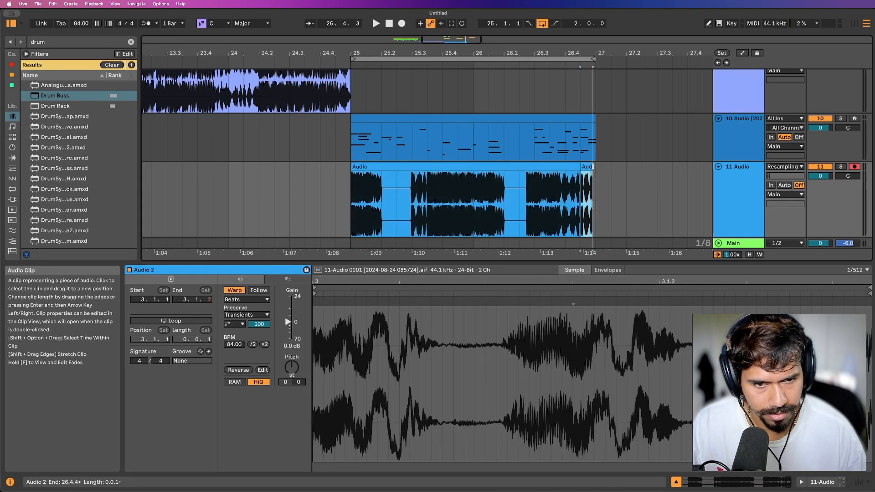
scroll(591, 166, up, 5)
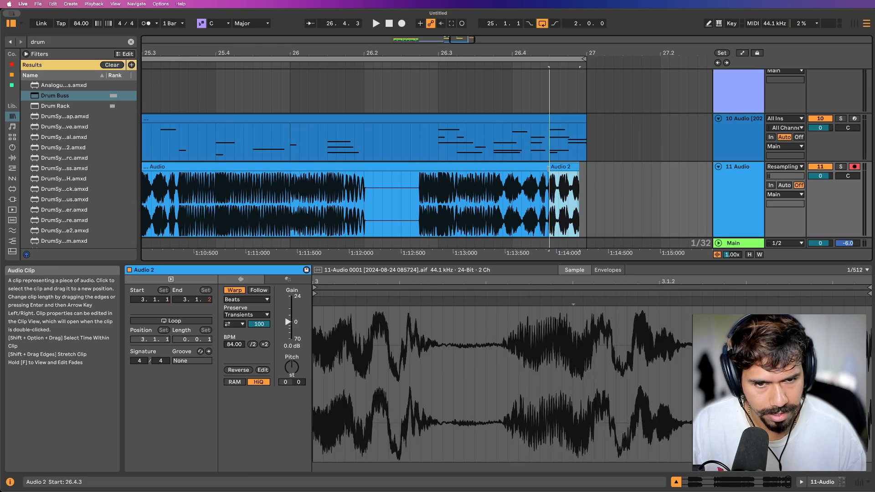
scroll(548, 168, down, 5)
Mute track 10 and audition the section from 25.1.1 with an Audio 30 clip filling the gap at 25.2 on new track 12.
click(820, 119)
click(840, 167)
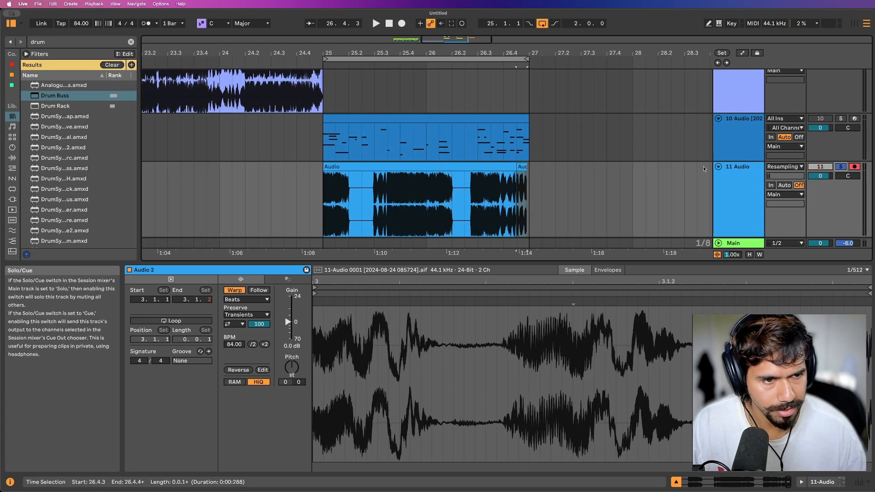
scroll(703, 168, down, 2)
click(376, 145)
key(space)
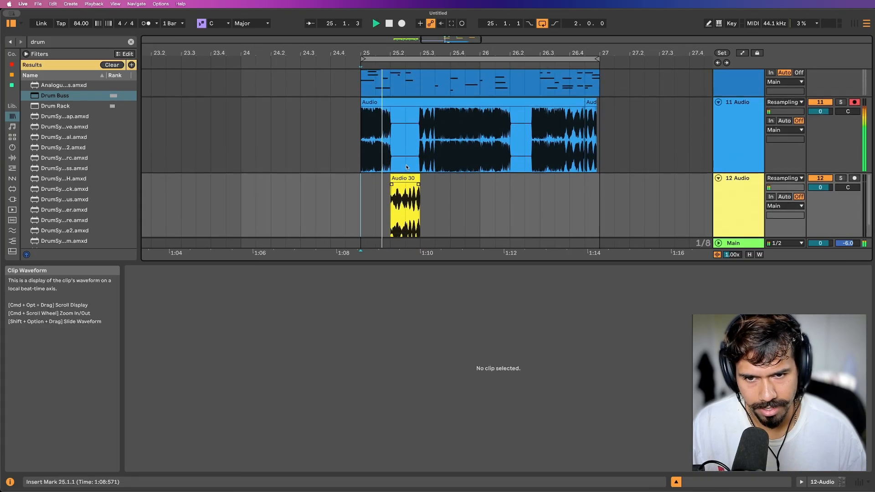
Place a second Audio 30 clip on track 12 in the recording's gap from 26.2.1 to 26.2.4.
scroll(407, 167, down, 3)
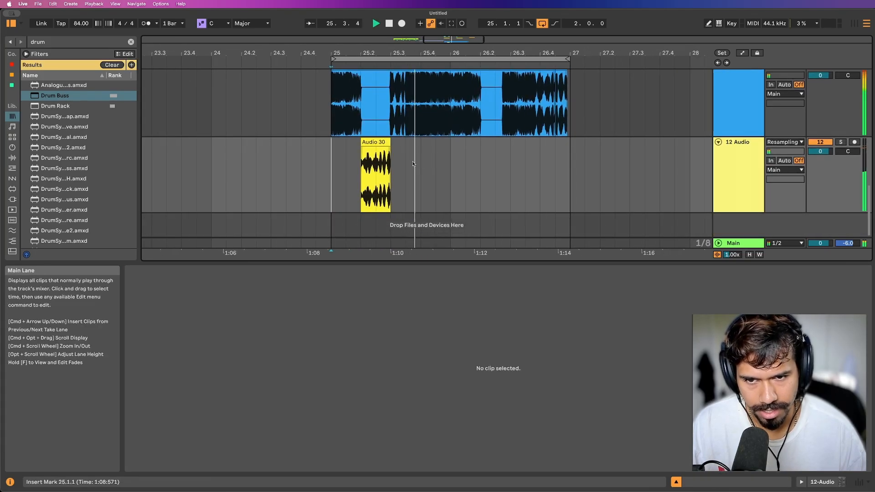
click(381, 150)
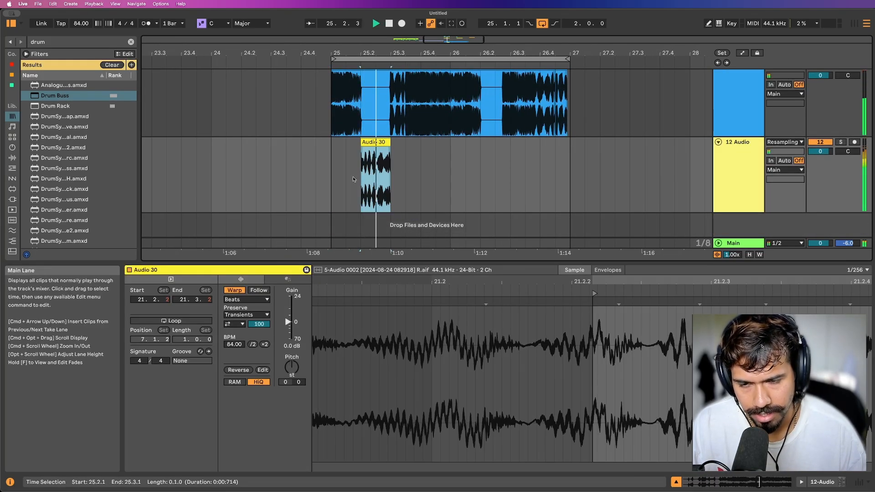
drag(381, 152, 496, 142)
scroll(509, 150, up, 5)
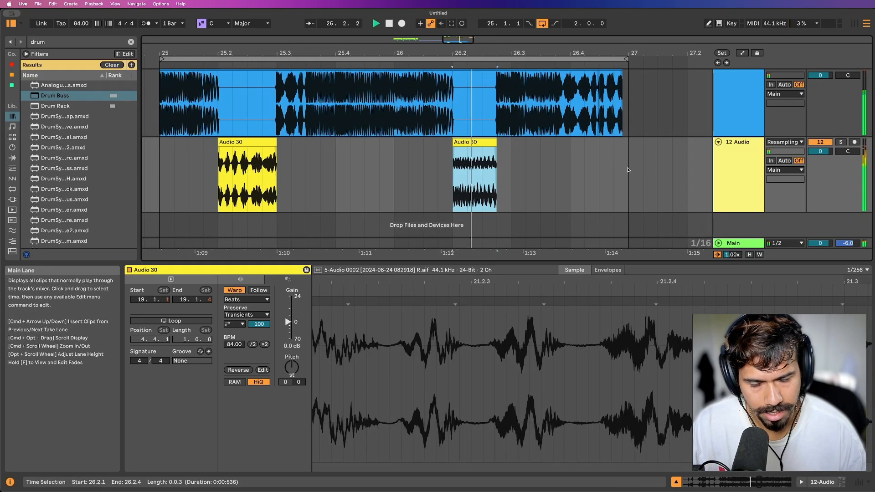
scroll(470, 178, down, 5)
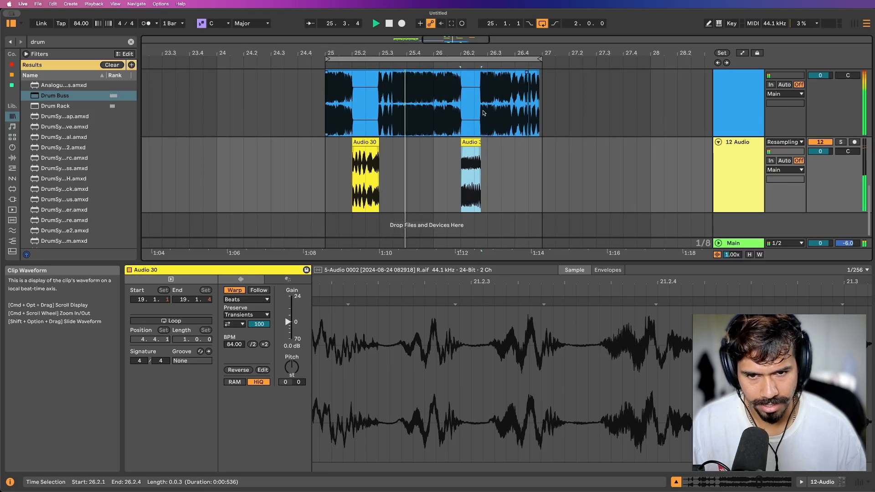
Enlarge the arrangement area and fold track 10.
scroll(484, 113, up, 2)
drag(506, 264, 517, 383)
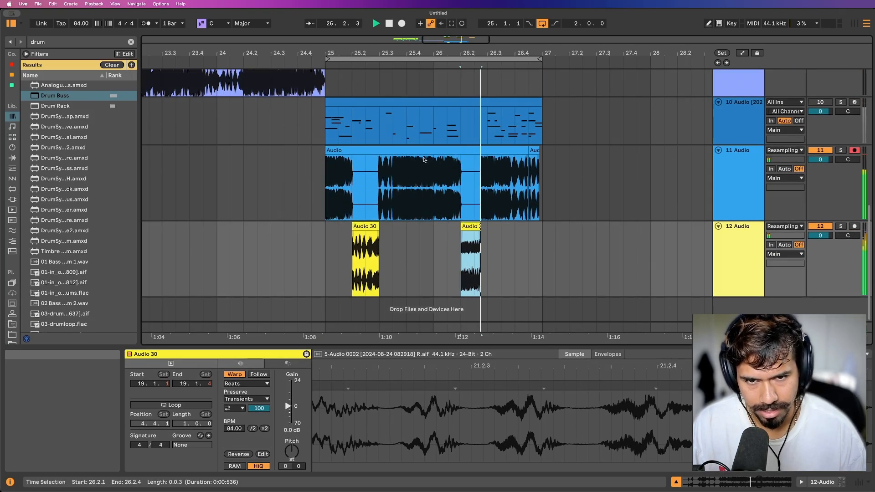
click(718, 102)
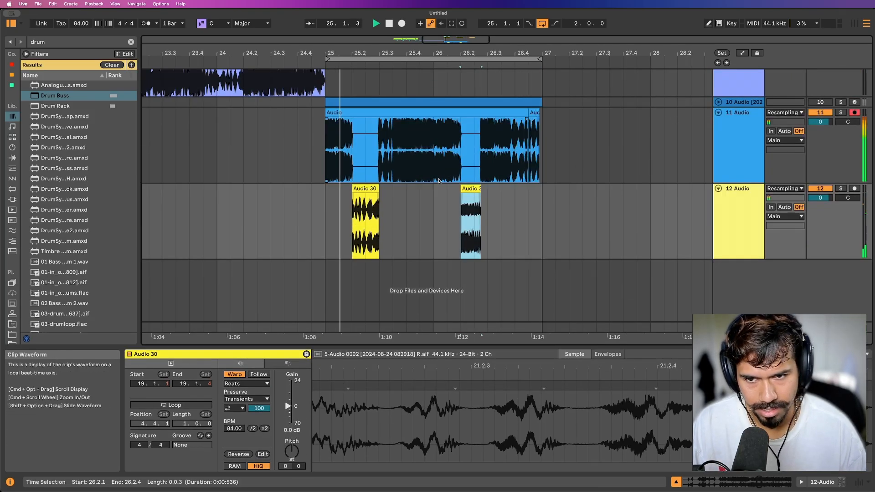
Duplicate bars 25 to 27 of tracks 11 and 12 directly after themselves.
scroll(439, 180, up, 2)
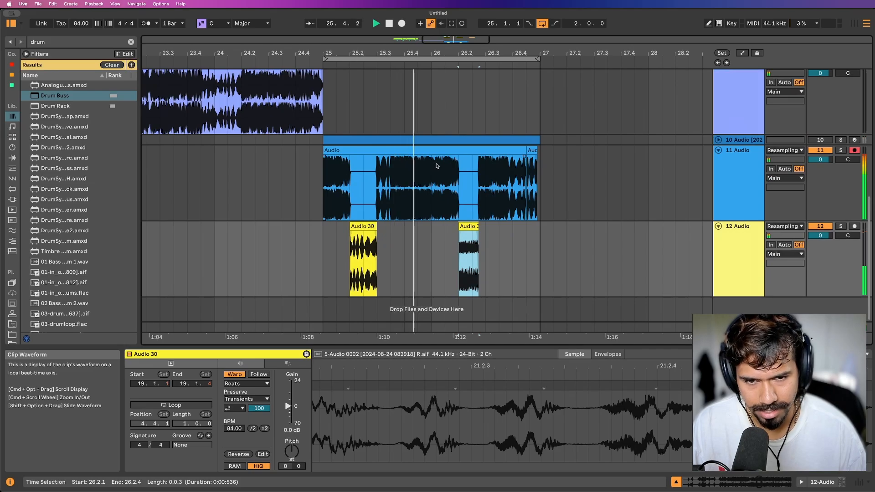
click(309, 177)
mouse_move(325, 178)
mouse_down()
mouse_move(563, 258)
mouse_move(542, 258)
mouse_up()
key(super+d)
click(410, 190)
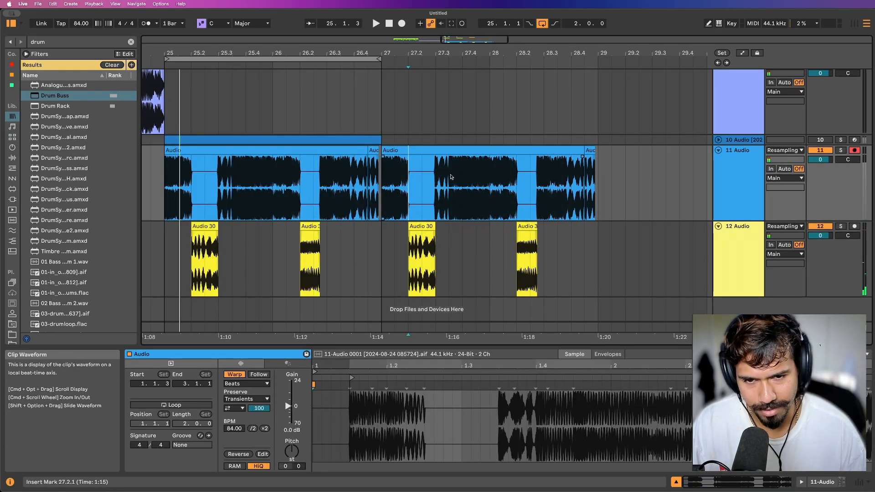
Copy the range 23.1.1 to 23.3.1 of track 9's clip and paste it onto track 11 at 27.1.1.
scroll(403, 142, left, 3)
scroll(404, 142, down, 4)
scroll(337, 125, up, 2)
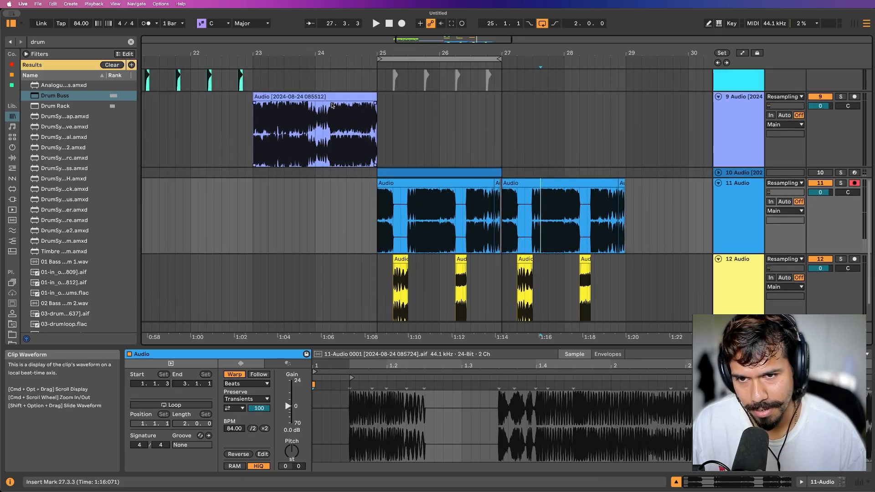
click(344, 120)
drag(252, 124, 282, 124)
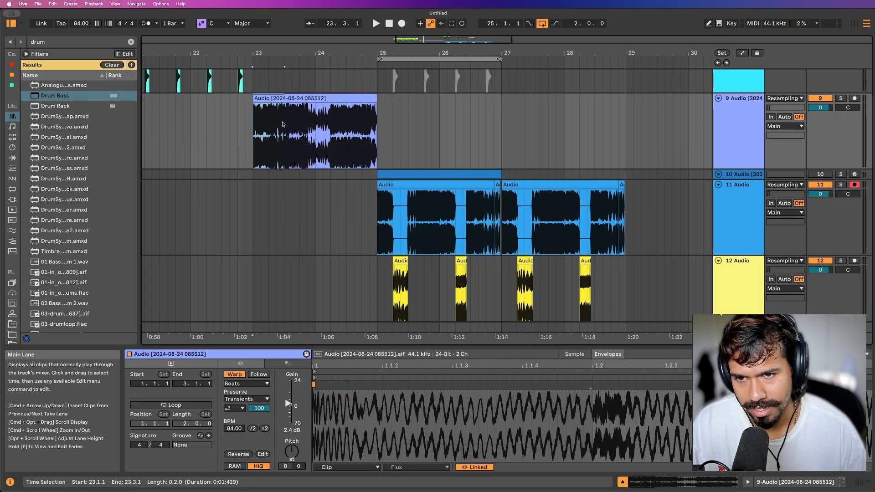
click(504, 206)
key(super+v)
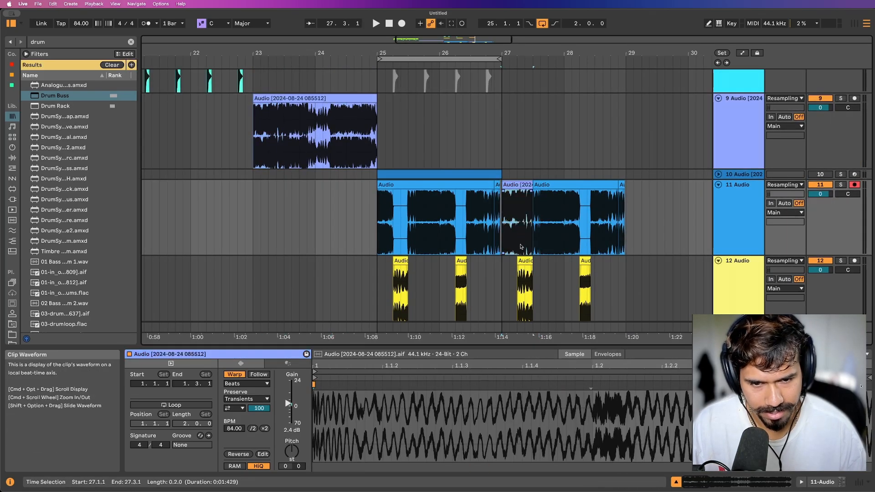
Delete the Audio 30 clip at 27.2 on track 12 and extend the arrangement loop to bar 29.
click(527, 262)
key(Delete)
drag(500, 59, 624, 59)
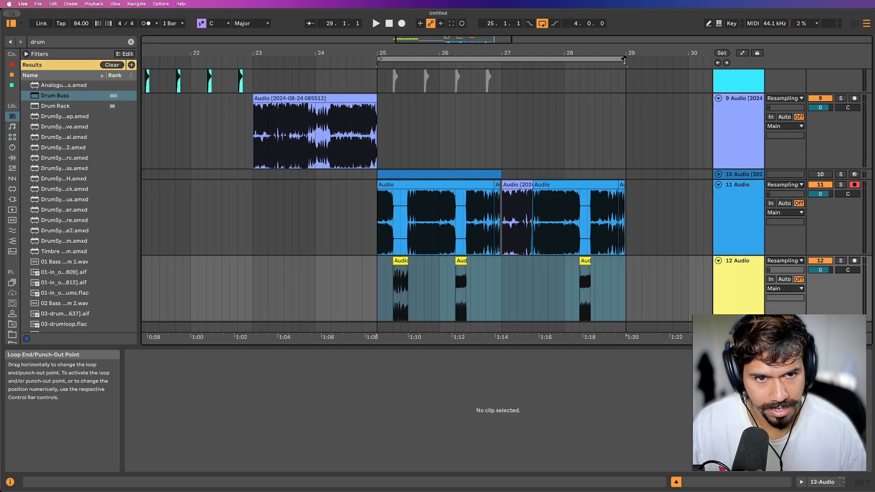
Clear the ends of track 11's clips just before bars 26, 27 and 29 and audition the four-bar loop.
click(492, 203)
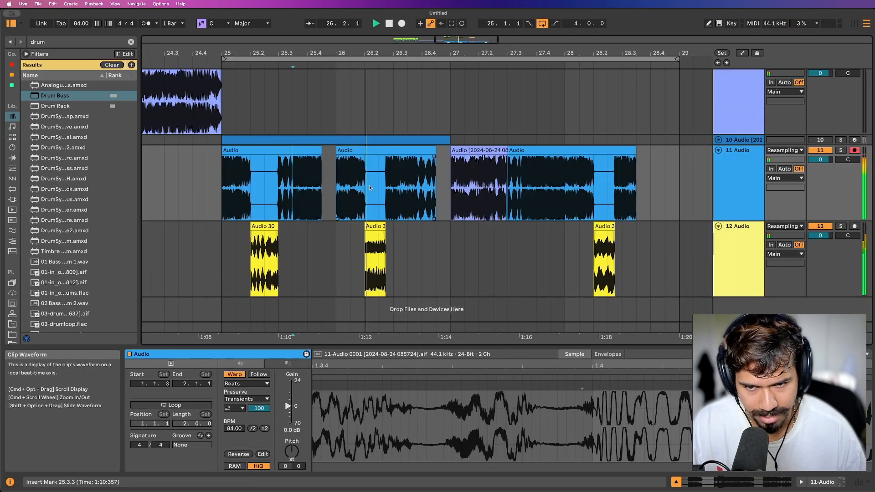
scroll(367, 201, down, 2)
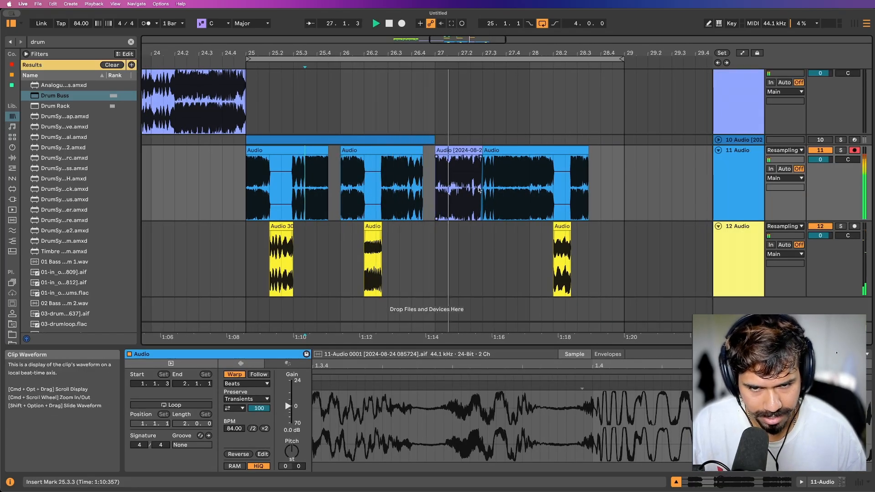
scroll(479, 189, down, 2)
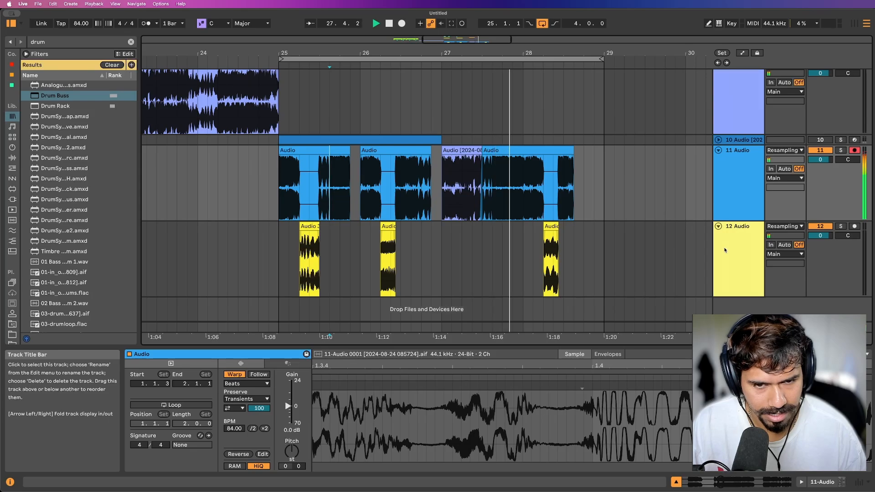
scroll(457, 212, down, 3)
scroll(458, 206, up, 2)
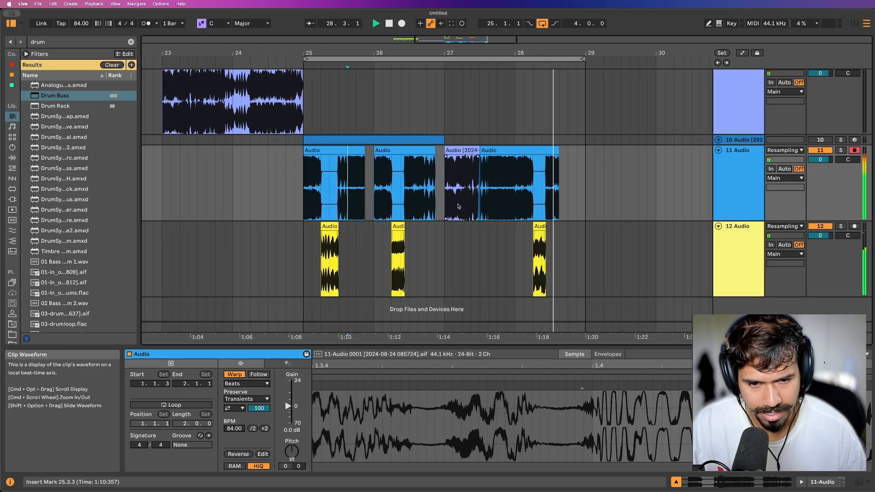
scroll(459, 206, up, 5)
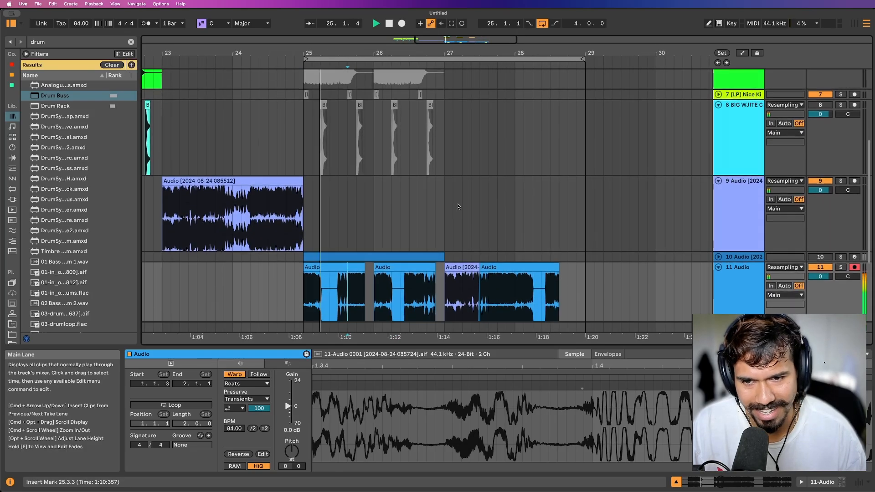
scroll(459, 206, down, 5)
scroll(459, 207, down, 2)
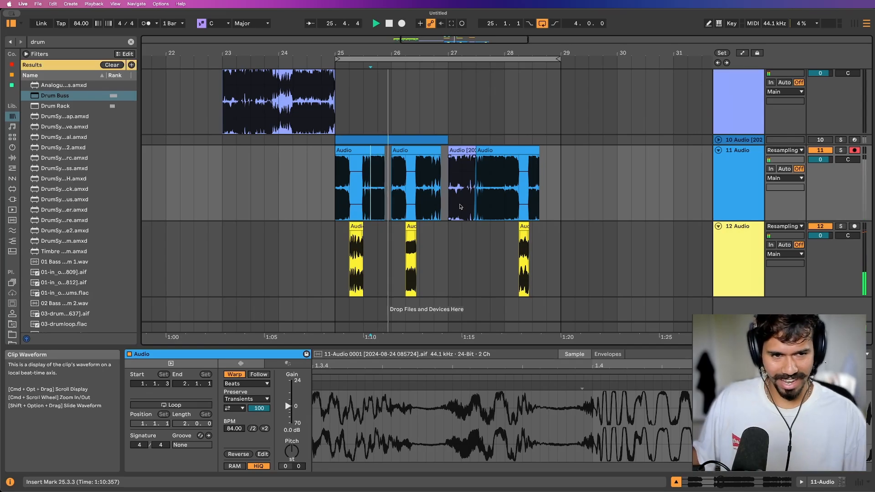